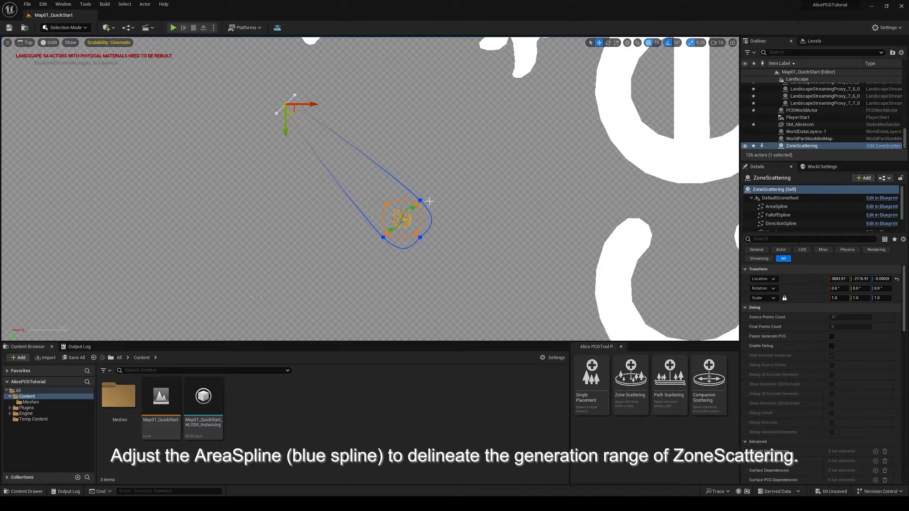
- Move the remaining three corner points of the ZoneScattering AreaSpline outward to form a wider loop around the falloff spline
{"action": "left_click", "coordinate": [421, 201]}
{"action": "left_click_drag", "start_coordinate": [431, 210], "coordinate": [519, 114]}
{"action": "left_click", "coordinate": [382, 240]}
{"action": "left_click_drag", "start_coordinate": [386, 244], "coordinate": [274, 317]}
{"action": "left_click_drag", "start_coordinate": [421, 239], "coordinate": [532, 318]}
- Stretch the AreaSpline's corner points into a large rounded loop enclosing the whole Alice logo and lettering, and deselect the actor
{"action": "scroll", "coordinate": [412, 252], "scroll_direction": "down", "scroll_amount": 6}
{"action": "right_click_drag", "start_coordinate": [411, 253], "coordinate": [407, 226]}
{"action": "left_click", "coordinate": [395, 210]}
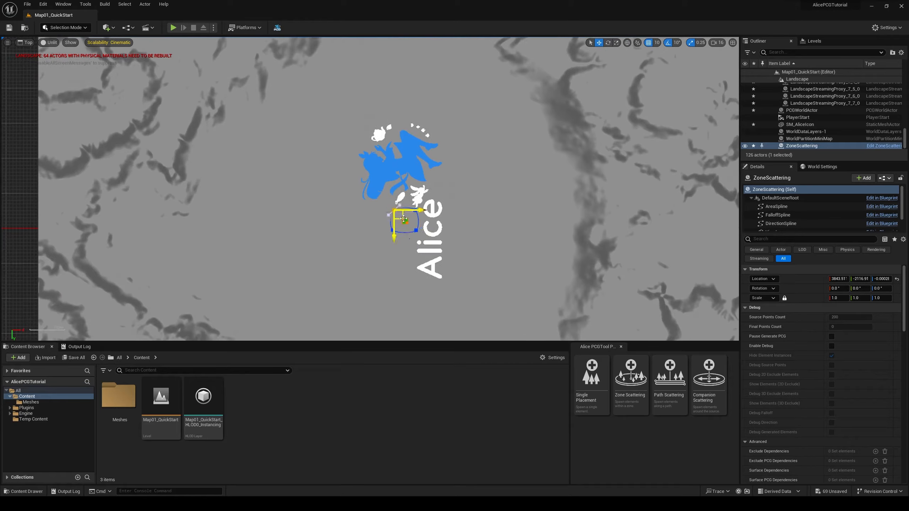
{"action": "left_click_drag", "start_coordinate": [401, 217], "coordinate": [342, 311]}
{"action": "left_click", "coordinate": [415, 210]}
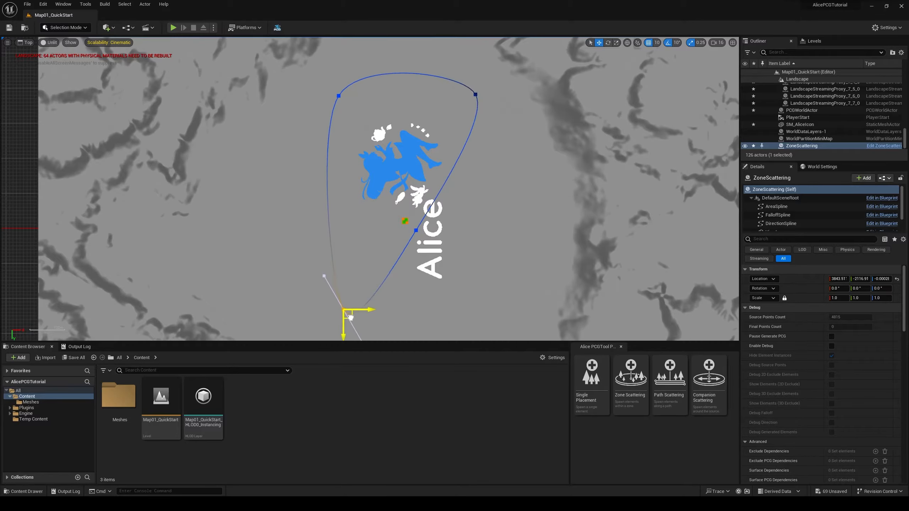
{"action": "left_click", "coordinate": [416, 231]}
{"action": "left_click_drag", "start_coordinate": [422, 237], "coordinate": [489, 317]}
{"action": "key", "text": "Escape"}
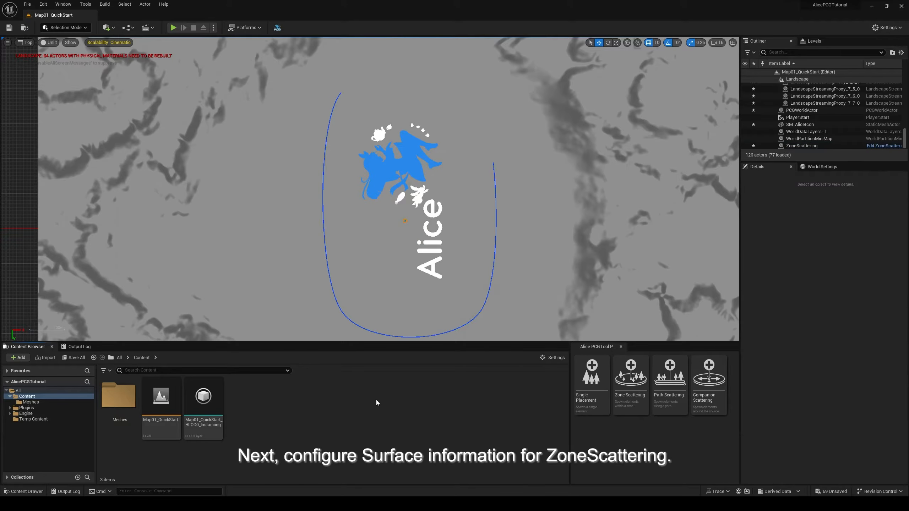
- Select all landscape streaming proxies from LandscapeStreamingProxy_0_0_0 to LandscapeStreamingProxy_7_7_0
{"action": "scroll", "coordinate": [293, 175], "scroll_direction": "down", "scroll_amount": 6}
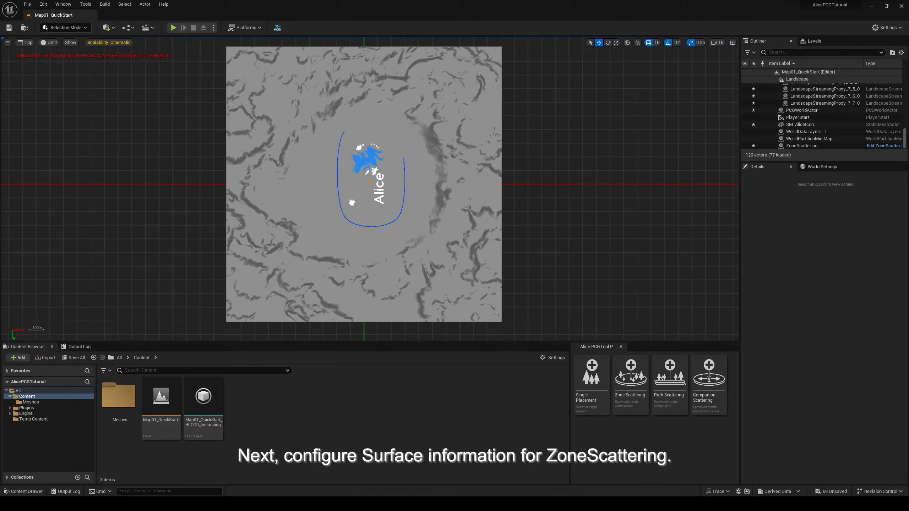
{"action": "left_click", "coordinate": [880, 103]}
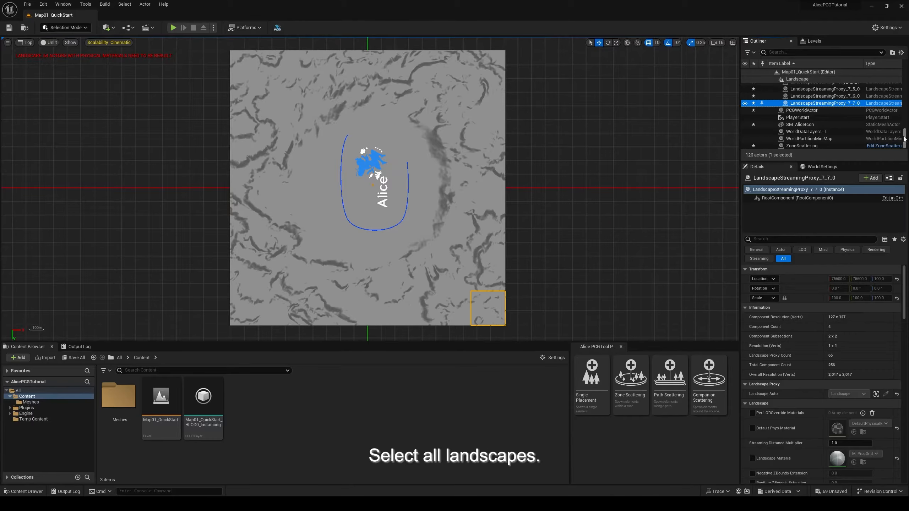
{"action": "scroll", "coordinate": [906, 138], "scroll_direction": "up", "scroll_amount": 1}
{"action": "scroll", "coordinate": [844, 113], "scroll_direction": "up", "scroll_amount": 15}
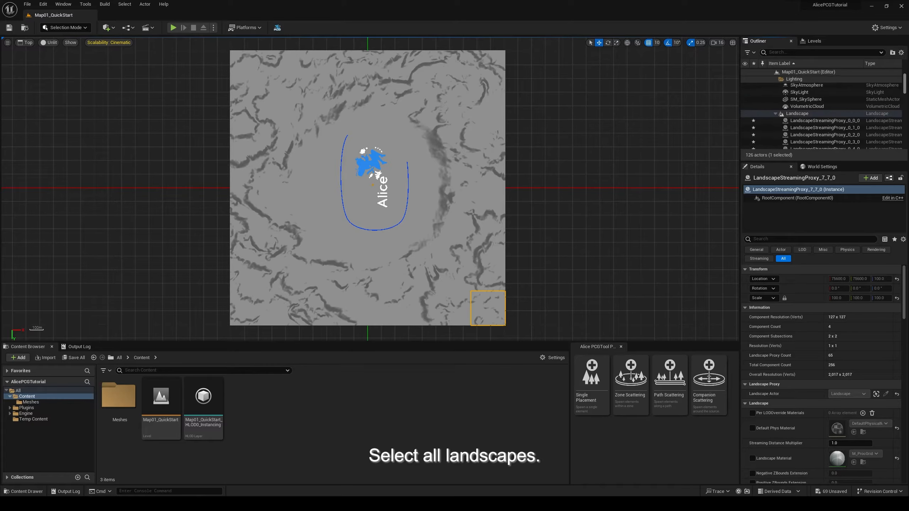
{"action": "left_click", "coordinate": [834, 121], "text": "shift"}
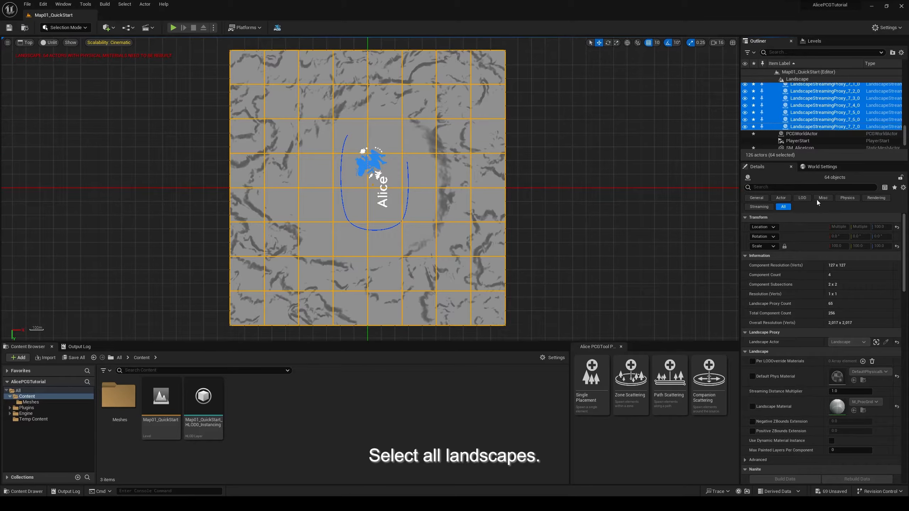
- Add an actor tag named Ground to all selected landscape proxies
{"action": "left_click", "coordinate": [809, 187]}
{"action": "type", "text": "tag"}
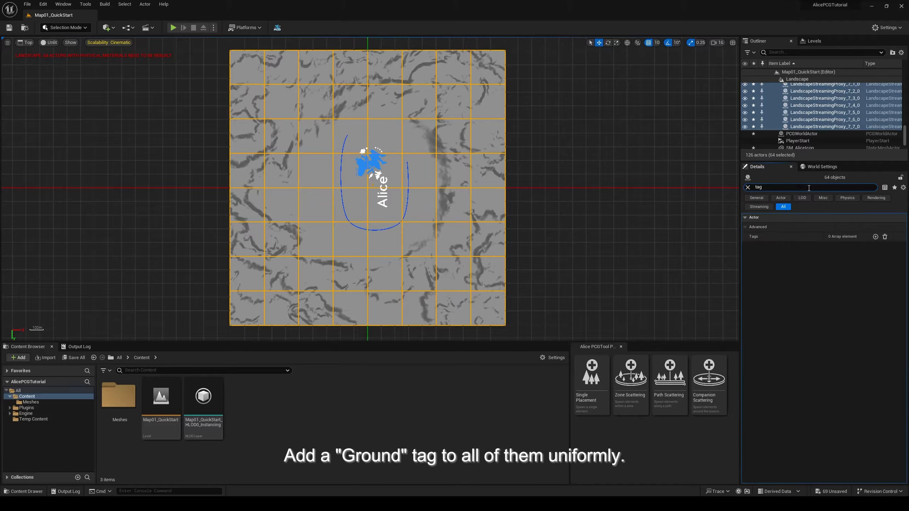
{"action": "left_click", "coordinate": [875, 237]}
{"action": "double_click", "coordinate": [851, 246]}
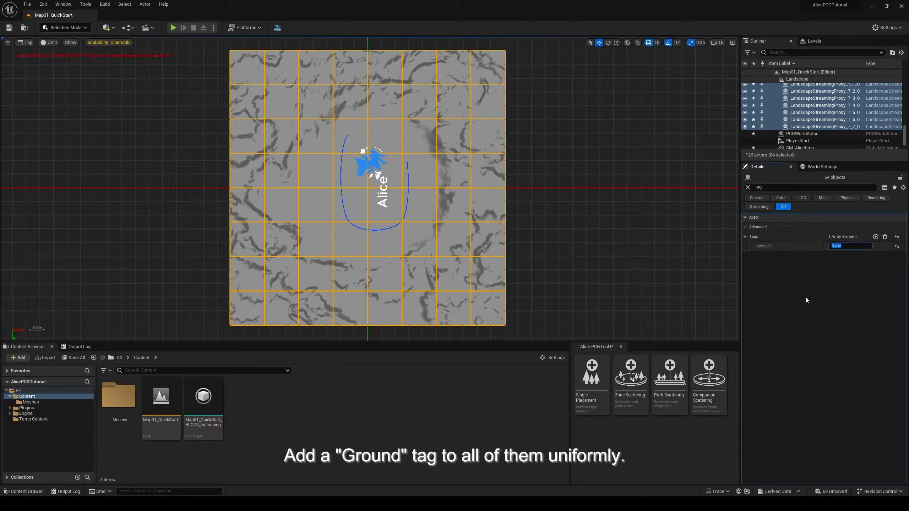
{"action": "type", "text": "Ground"}
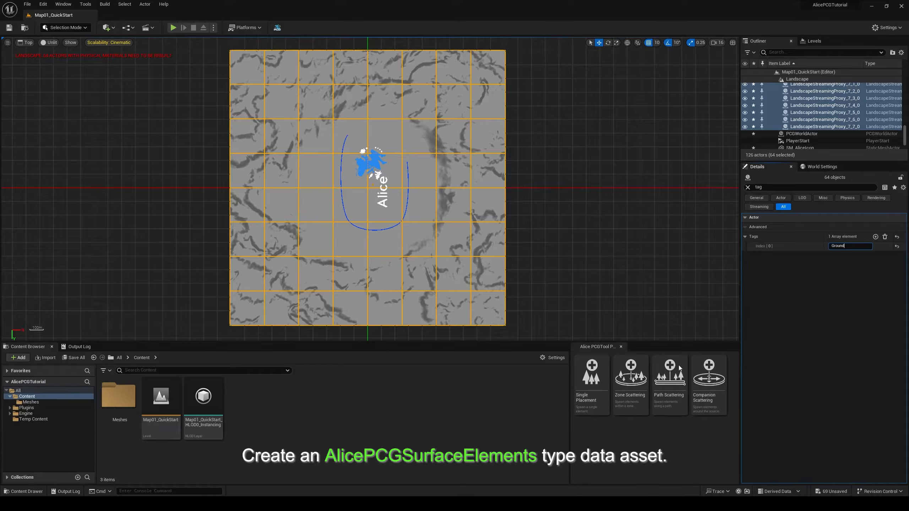
{"action": "key", "text": "Return"}
- Create a data asset of class Alice PCGSurface Elements in the Content folder and name it DA_Surface_Ground
{"action": "right_click", "coordinate": [333, 427]}
{"action": "mouse_move", "coordinate": [345, 374]}
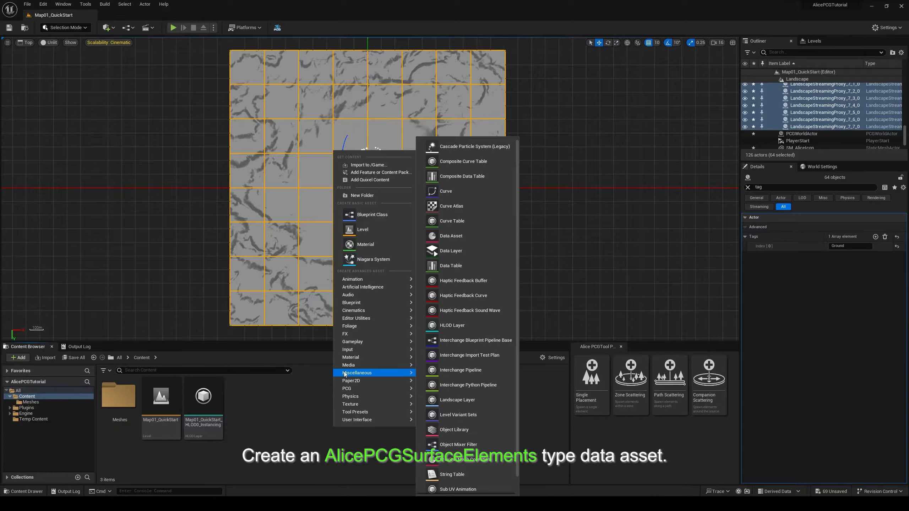
{"action": "left_click", "coordinate": [476, 236]}
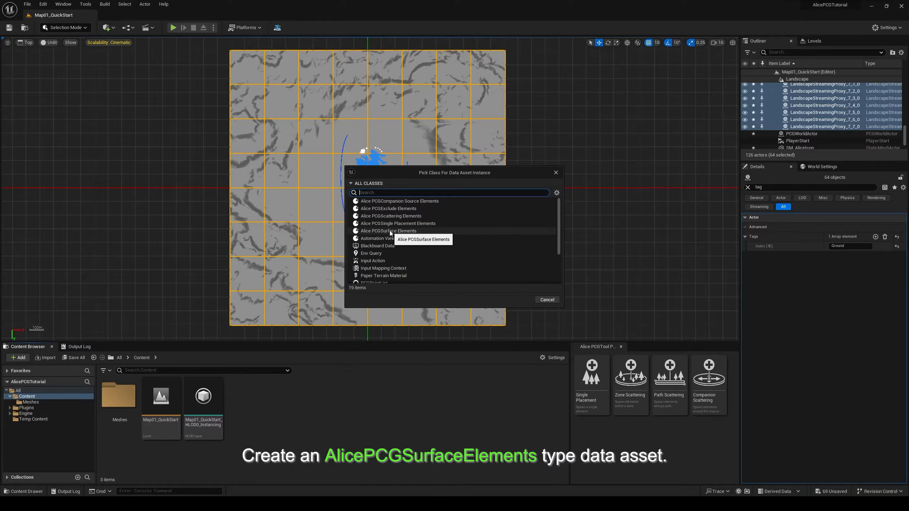
{"action": "left_click", "coordinate": [405, 231]}
{"action": "left_click", "coordinate": [521, 301]}
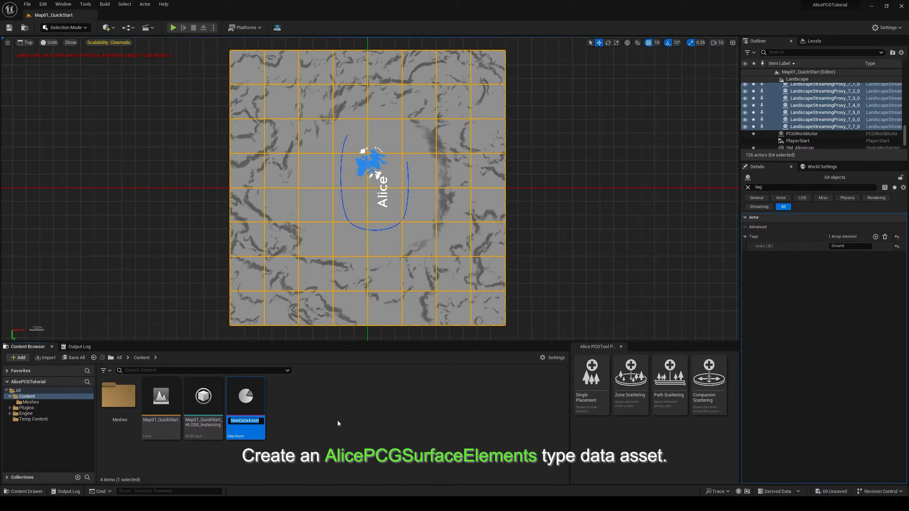
{"action": "type", "text": "DA"}
{"action": "type", "text": "_Surface"}
{"action": "type", "text": "_Ground"}
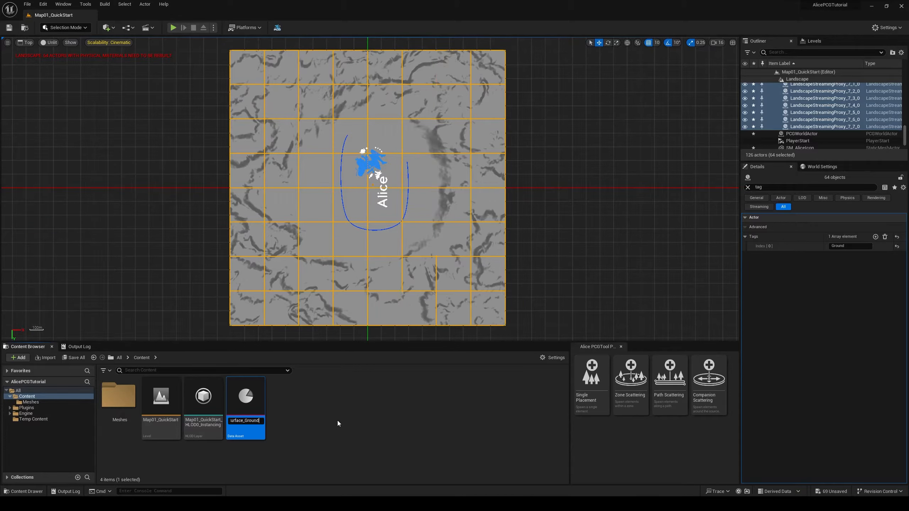
{"action": "key", "text": "Return"}
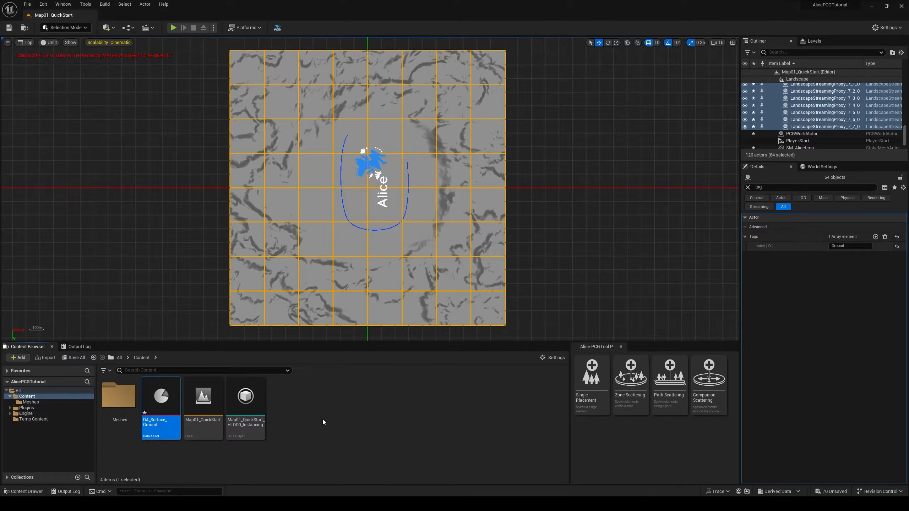
- Add a Ground entry to the Surface List of DA_Surface_Ground, then save and close the asset
{"action": "double_click", "coordinate": [161, 397]}
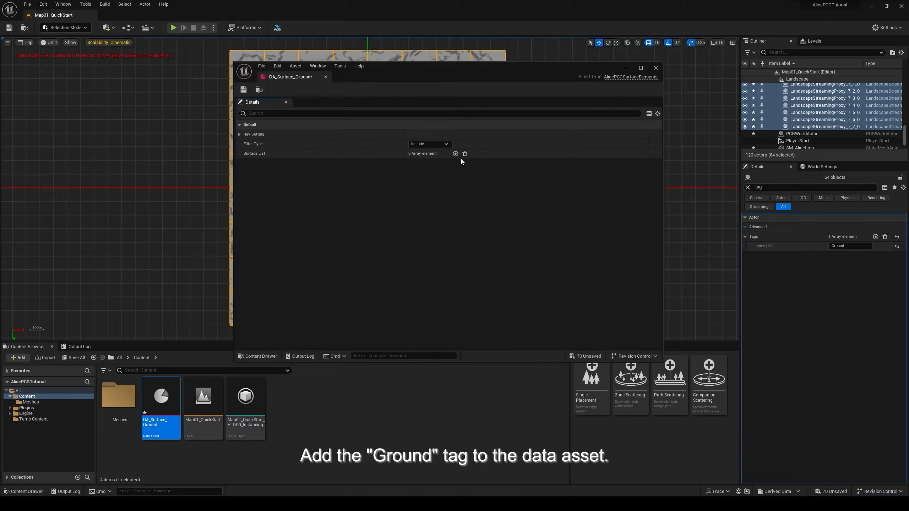
{"action": "left_click", "coordinate": [456, 154]}
{"action": "left_click", "coordinate": [424, 163]}
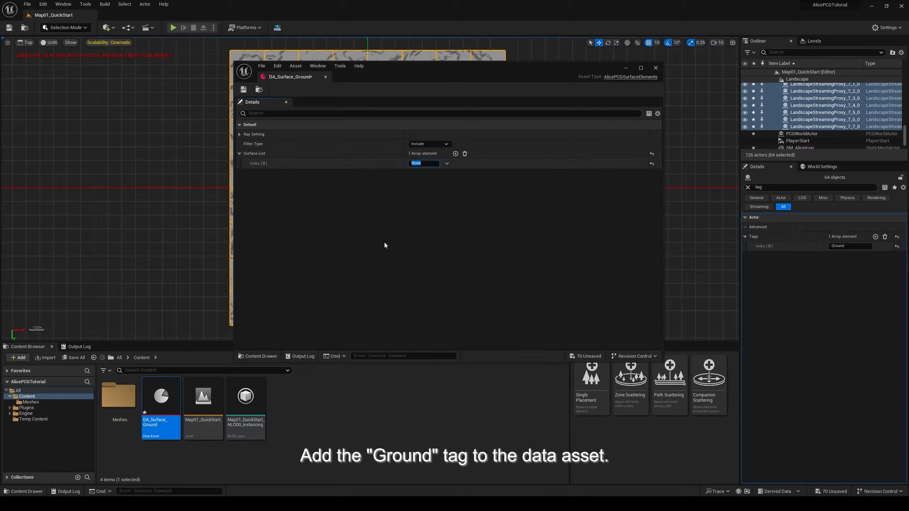
{"action": "type", "text": "Ground"}
{"action": "key", "text": "Return"}
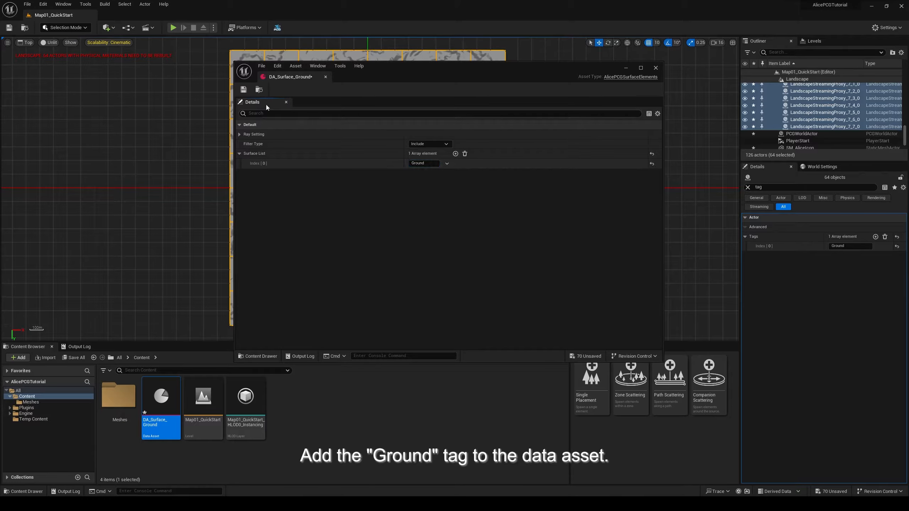
{"action": "left_click", "coordinate": [243, 90]}
{"action": "left_click", "coordinate": [326, 77]}
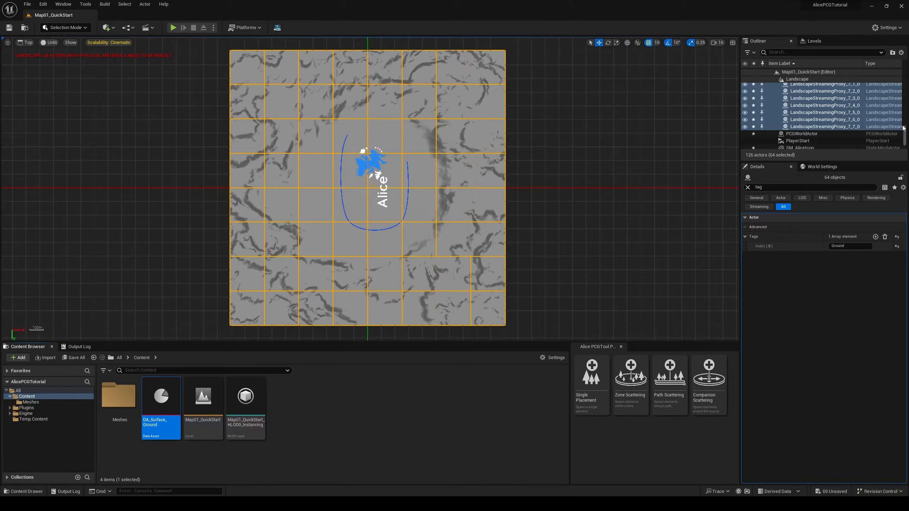
- Assign DA_Surface_Ground as the Surface Element List Asset of the ZoneScattering actor and deselect the actor
{"action": "left_click_drag", "start_coordinate": [905, 132], "coordinate": [906, 137]}
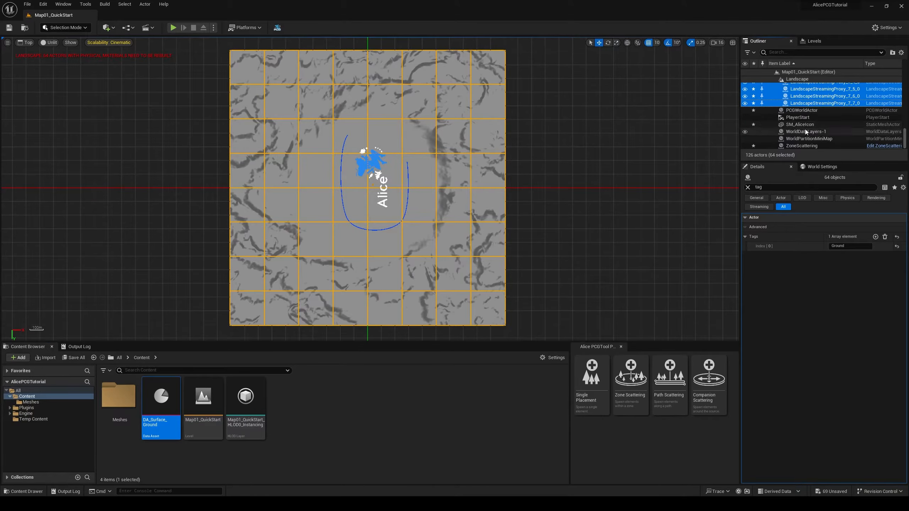
{"action": "left_click", "coordinate": [802, 146]}
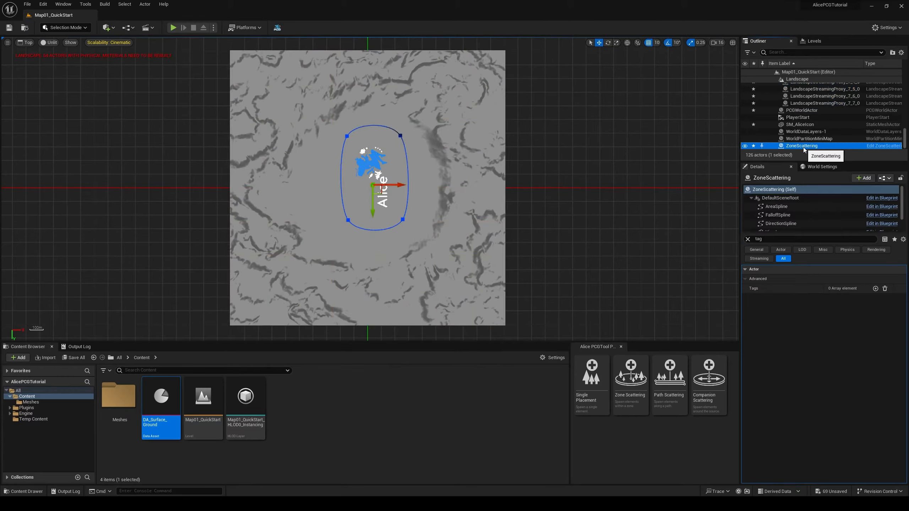
{"action": "left_click", "coordinate": [747, 239]}
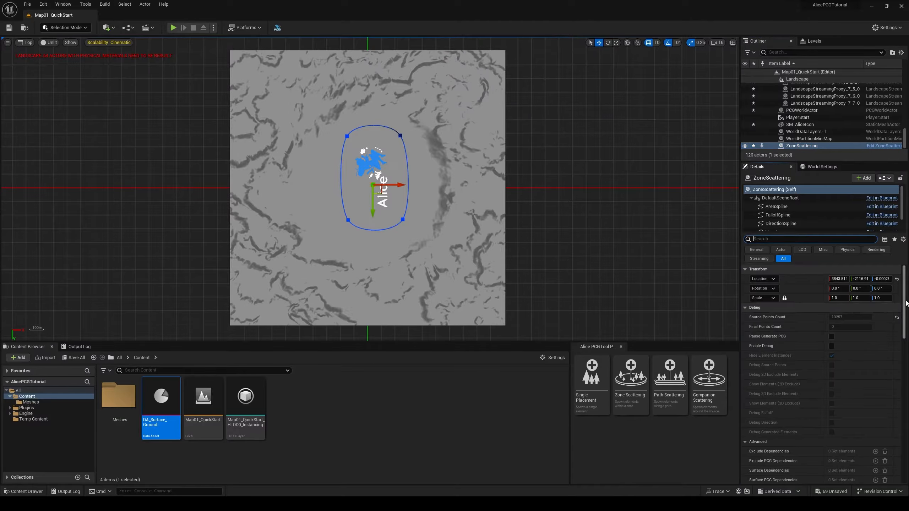
{"action": "left_click_drag", "start_coordinate": [907, 315], "coordinate": [907, 374]}
{"action": "left_click_drag", "start_coordinate": [160, 397], "coordinate": [852, 398]}
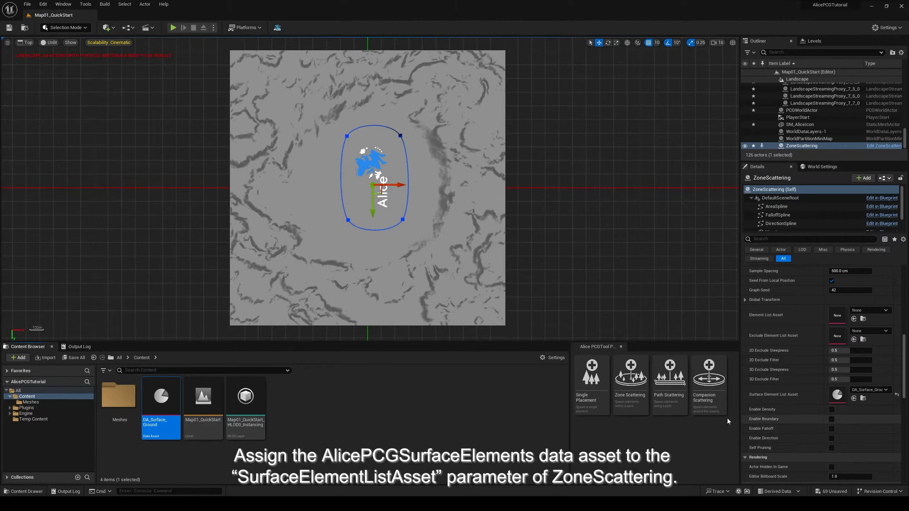
{"action": "left_click", "coordinate": [500, 432]}
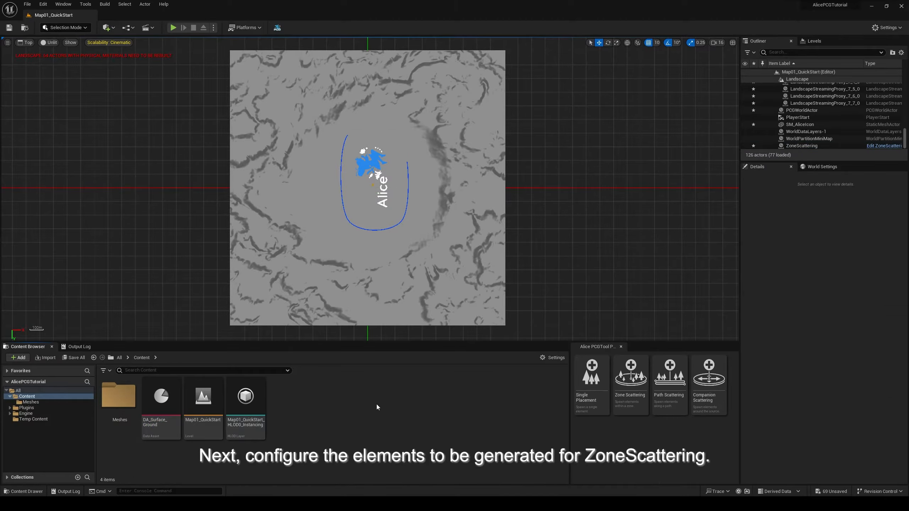
- Create a data asset of class Alice PCGScattering Elements in the Content folder and name it DA_Elements_Tree
{"action": "right_click", "coordinate": [376, 405]}
{"action": "mouse_move", "coordinate": [393, 354]}
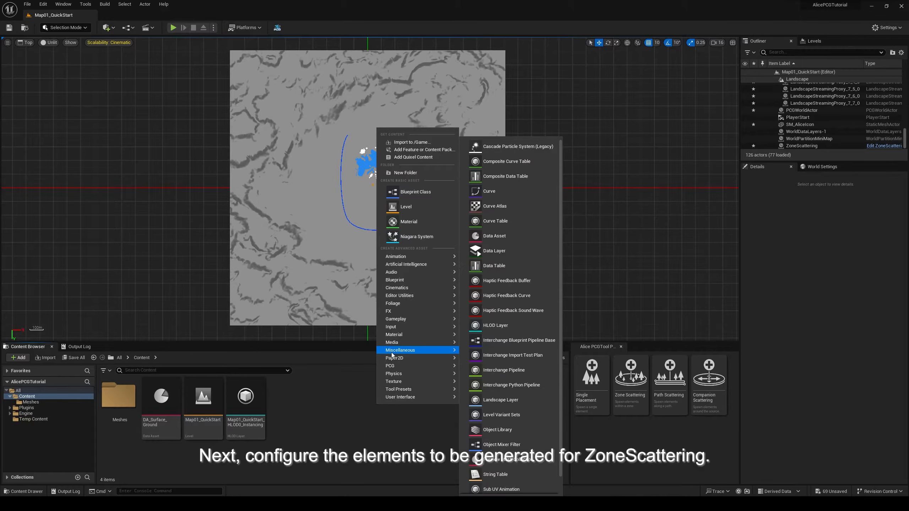
{"action": "left_click", "coordinate": [524, 239]}
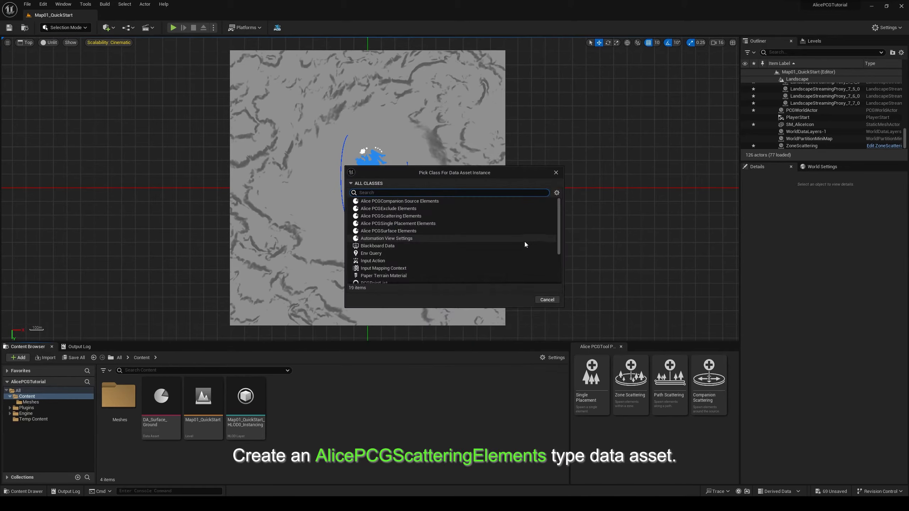
{"action": "left_click", "coordinate": [415, 216]}
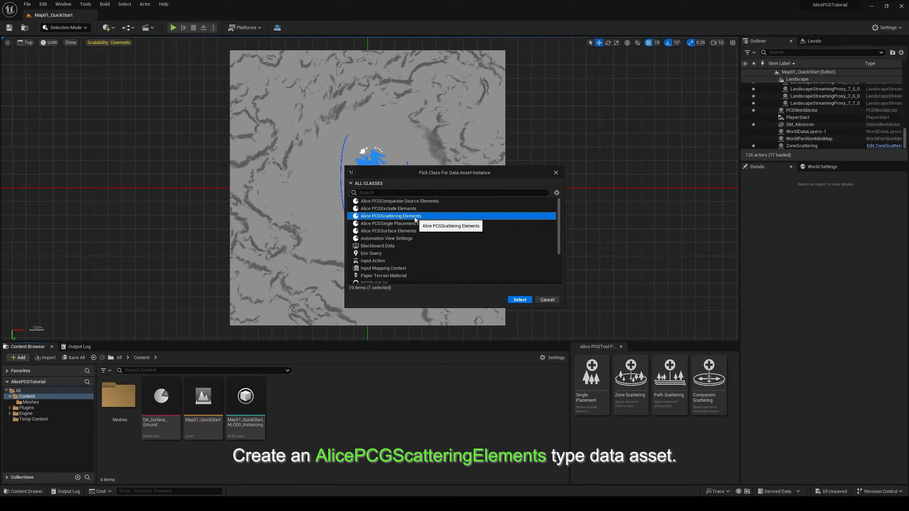
{"action": "left_click", "coordinate": [520, 300]}
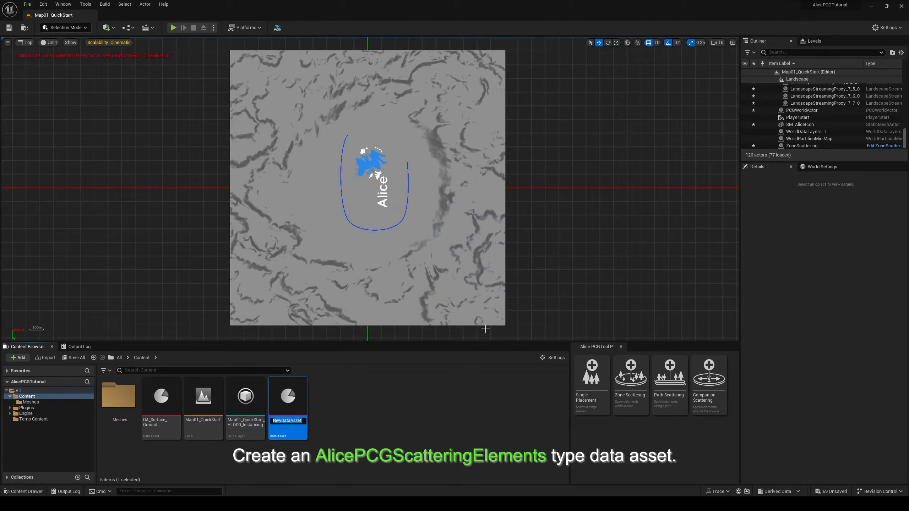
{"action": "type", "text": "DA"}
{"action": "type", "text": "_Elements"}
{"action": "type", "text": "_Tree"}
{"action": "key", "text": "Return"}
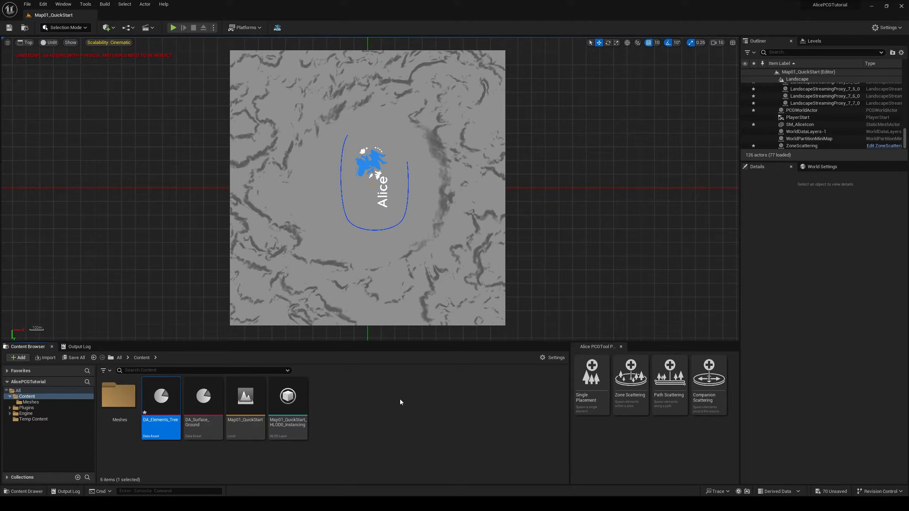
- Open DA_Elements_Tree and add three elements to its Static Mesh List
{"action": "double_click", "coordinate": [162, 395]}
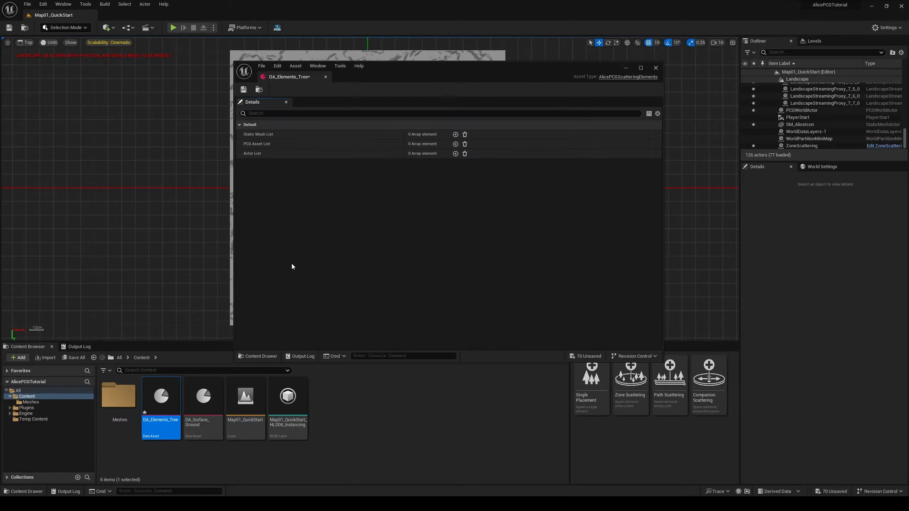
{"action": "left_click", "coordinate": [455, 135]}
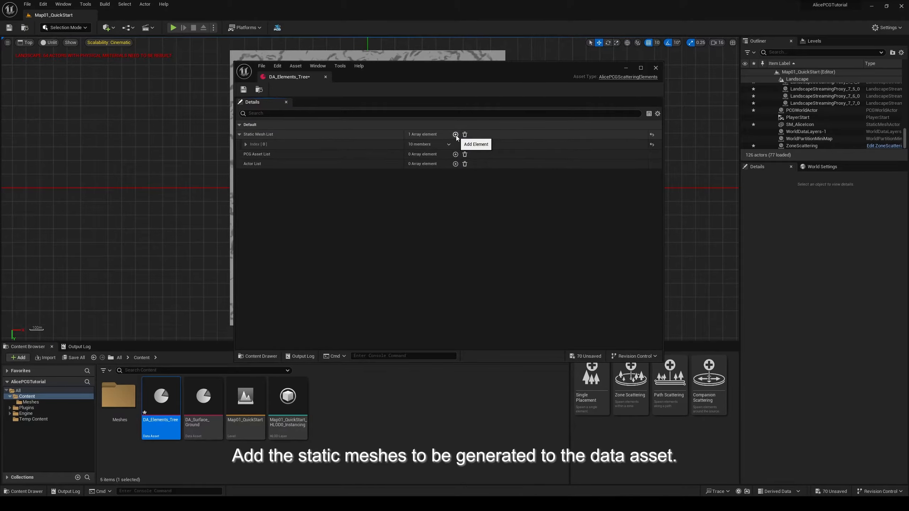
{"action": "left_click", "coordinate": [455, 135]}
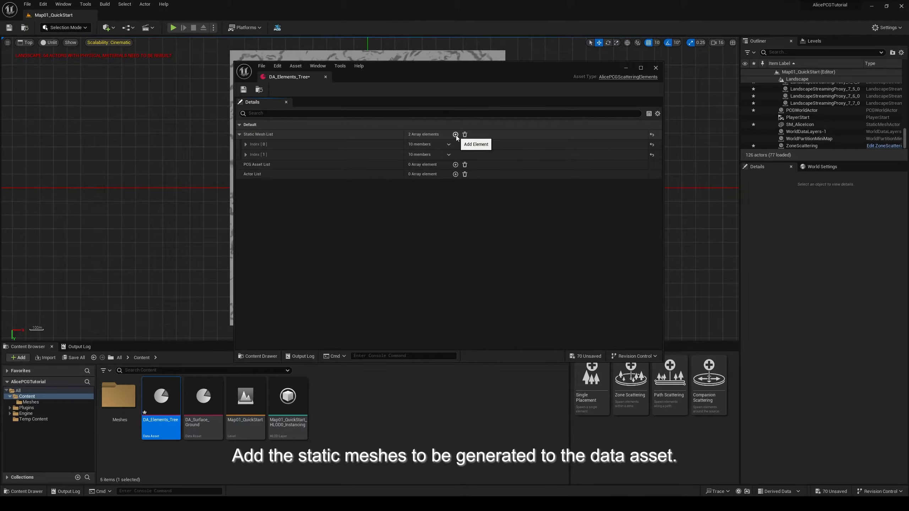
{"action": "left_click", "coordinate": [455, 135]}
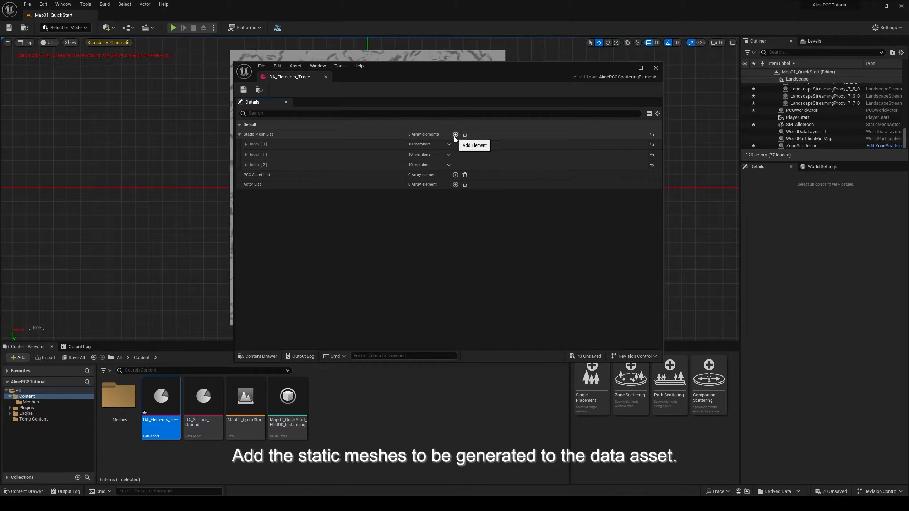
- Assign SM_Tree_Spruce_Average_01 from the Meshes folder as the static mesh of Index 0 in DA_Elements_Tree
{"action": "left_click", "coordinate": [245, 145]}
{"action": "left_click", "coordinate": [43, 402]}
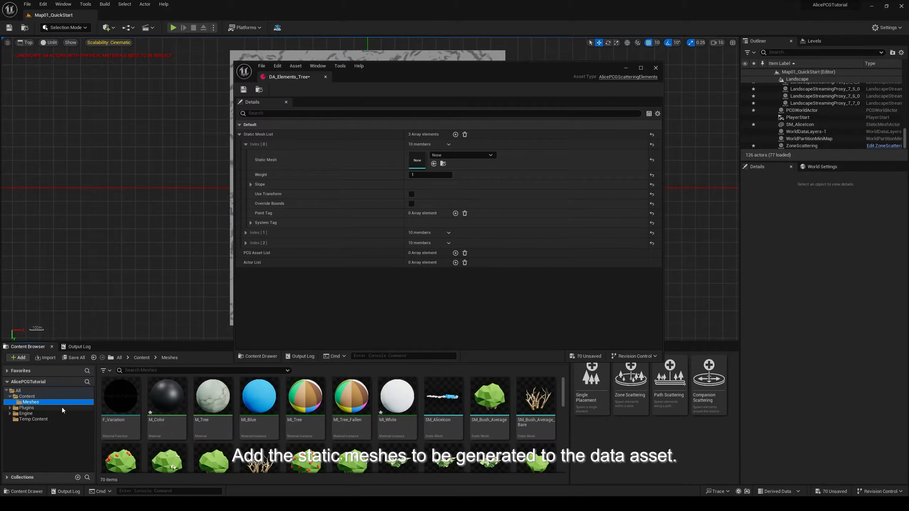
{"action": "scroll", "coordinate": [537, 448], "scroll_direction": "down", "scroll_amount": 6}
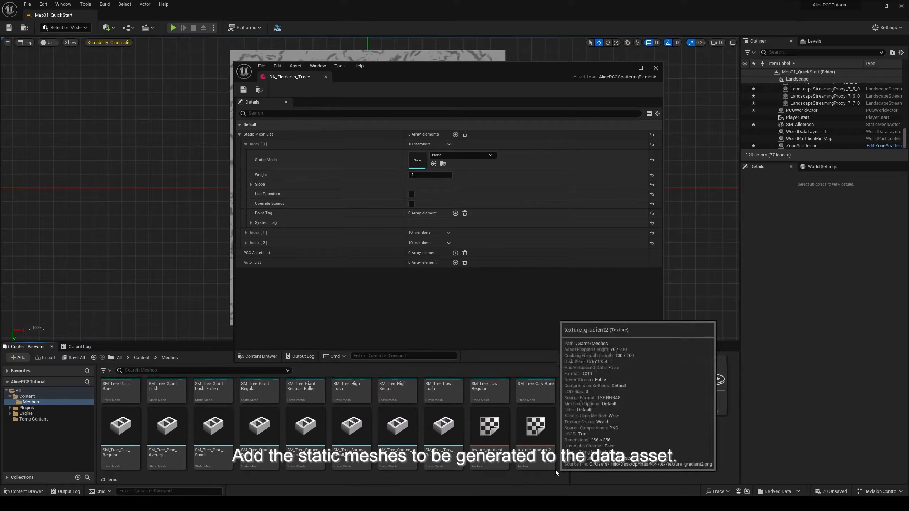
{"action": "left_click_drag", "start_coordinate": [305, 428], "coordinate": [418, 161]}
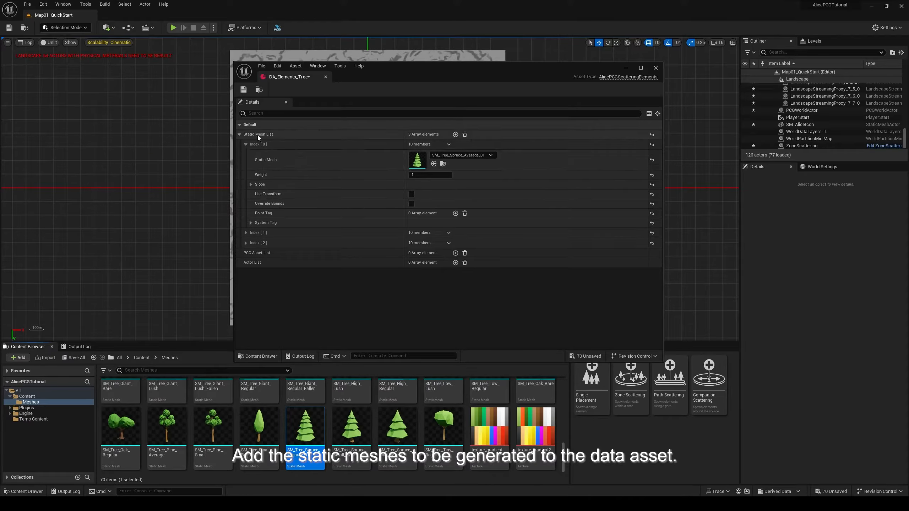
- Assign SM_Tree_Spruce_Small_02 as the static mesh of Index 1 and SM_Tree_Spruce_Tiny_02 as that of Index 2
{"action": "left_click", "coordinate": [245, 144]}
{"action": "left_click", "coordinate": [246, 155]}
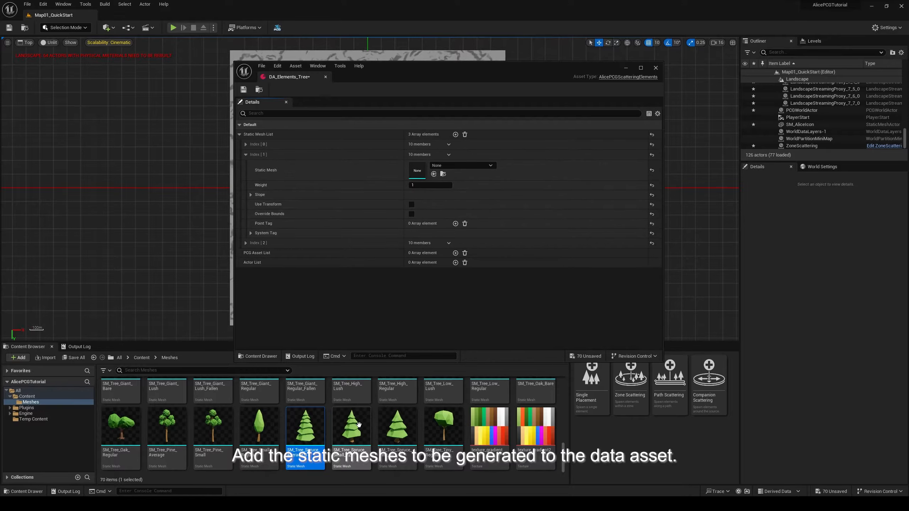
{"action": "left_click_drag", "start_coordinate": [358, 425], "coordinate": [422, 171]}
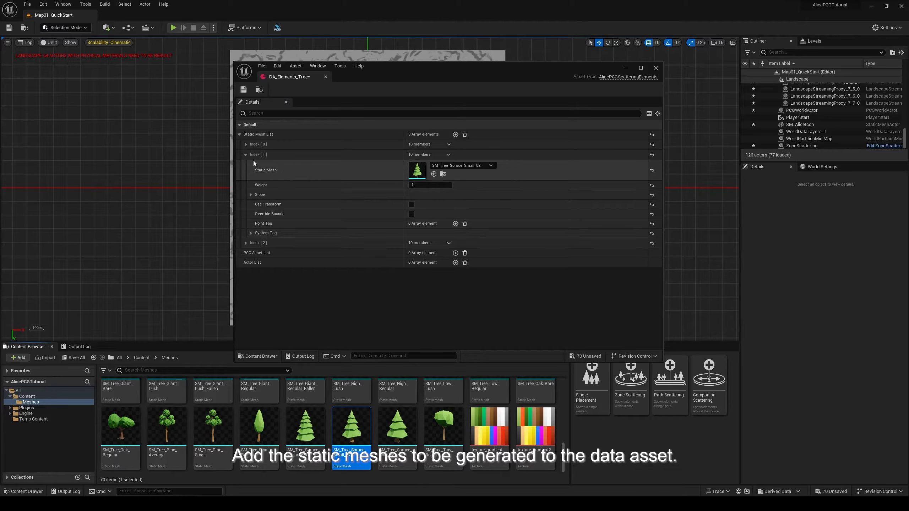
{"action": "left_click", "coordinate": [246, 154]}
{"action": "left_click", "coordinate": [245, 165]}
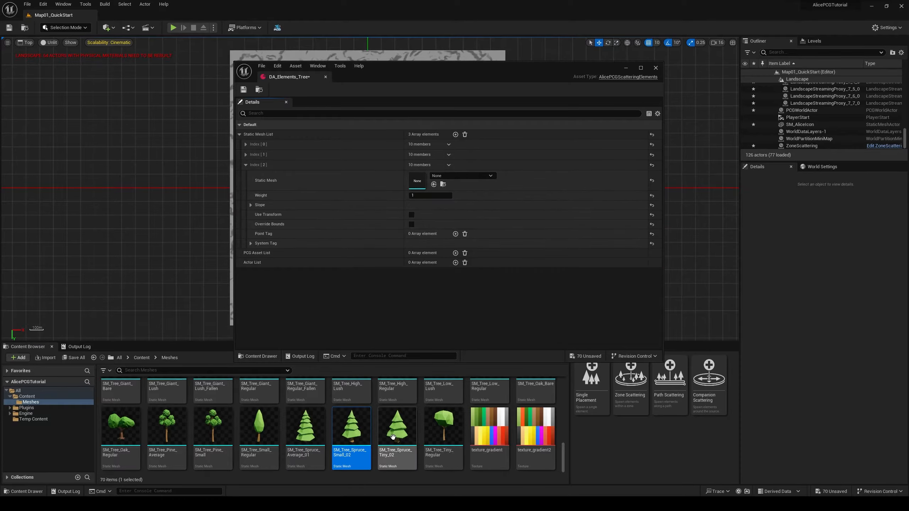
{"action": "left_click_drag", "start_coordinate": [393, 437], "coordinate": [419, 177]}
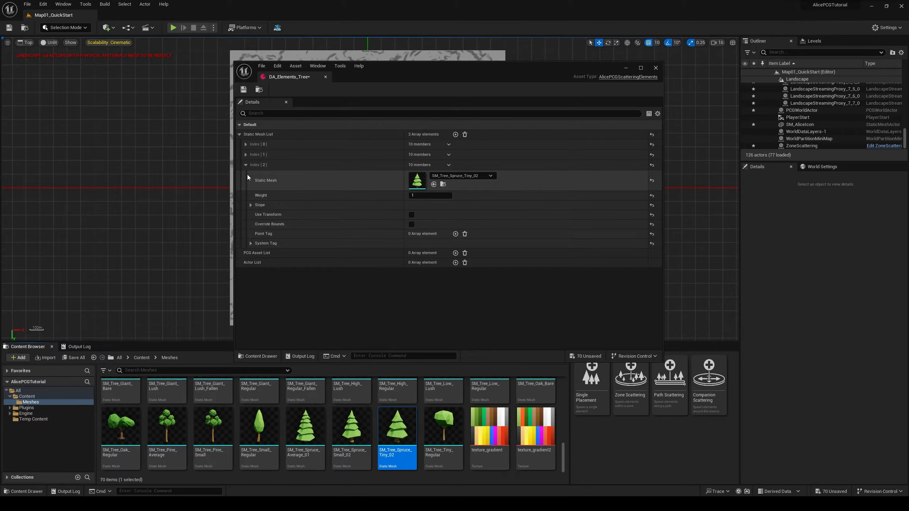
- Save the DA_Elements_Tree data asset, locate it in the Content folder and close its editor
{"action": "left_click", "coordinate": [243, 89]}
{"action": "left_click", "coordinate": [260, 90]}
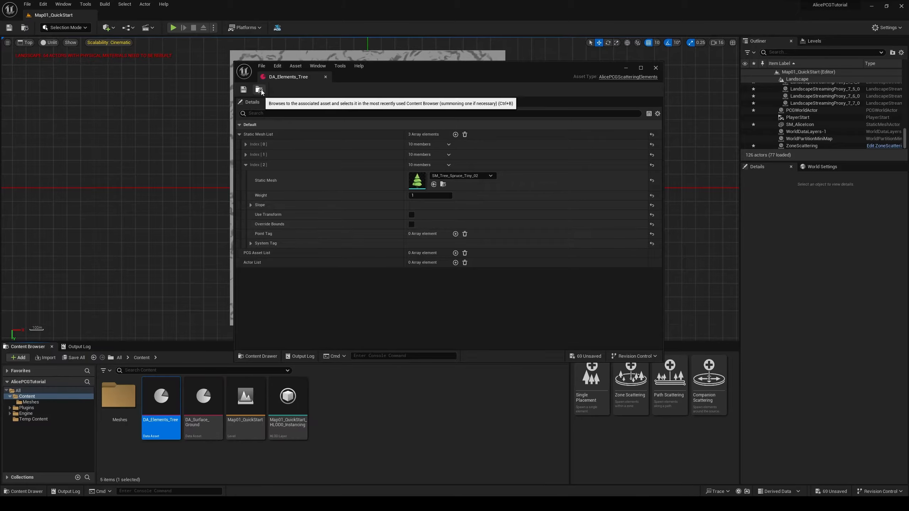
{"action": "left_click", "coordinate": [656, 69]}
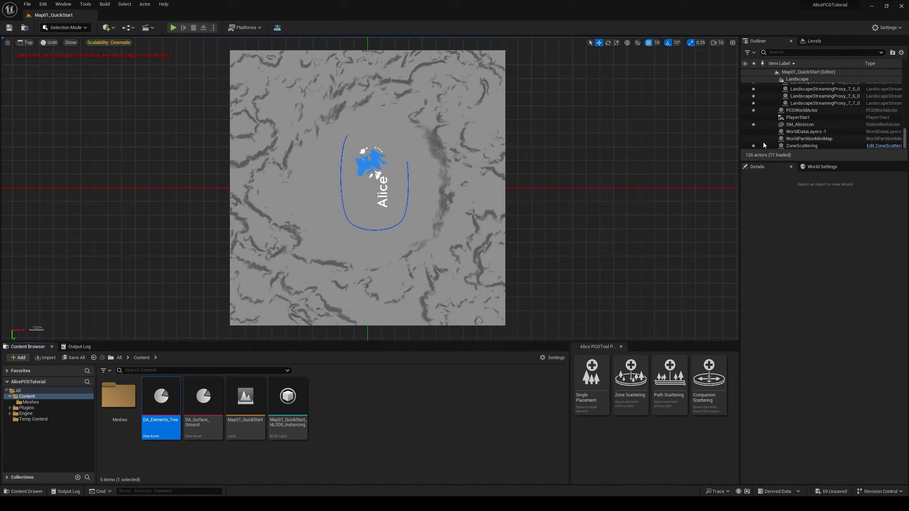
- Assign DA_Elements_Tree as the Element List Asset of the ZoneScattering actor, switch to the perspective view and deselect the actor
{"action": "left_click", "coordinate": [808, 146]}
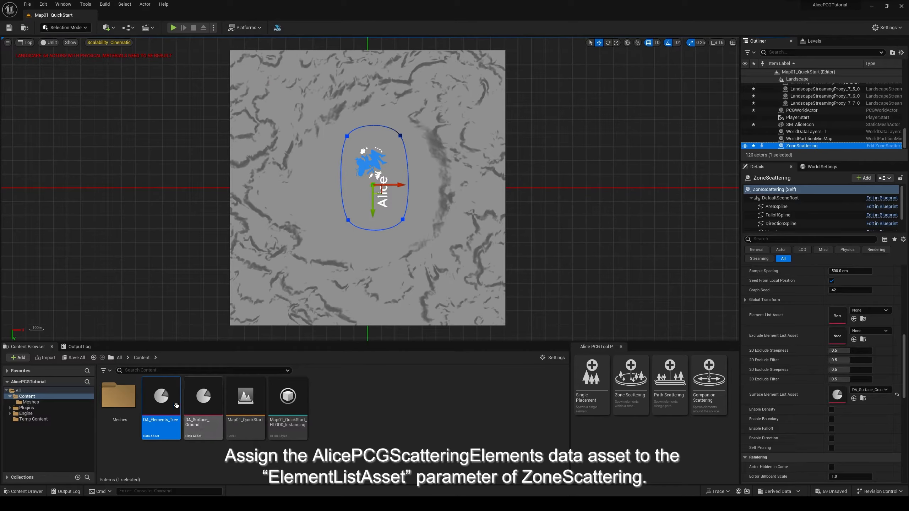
{"action": "left_click_drag", "start_coordinate": [161, 398], "coordinate": [842, 315]}
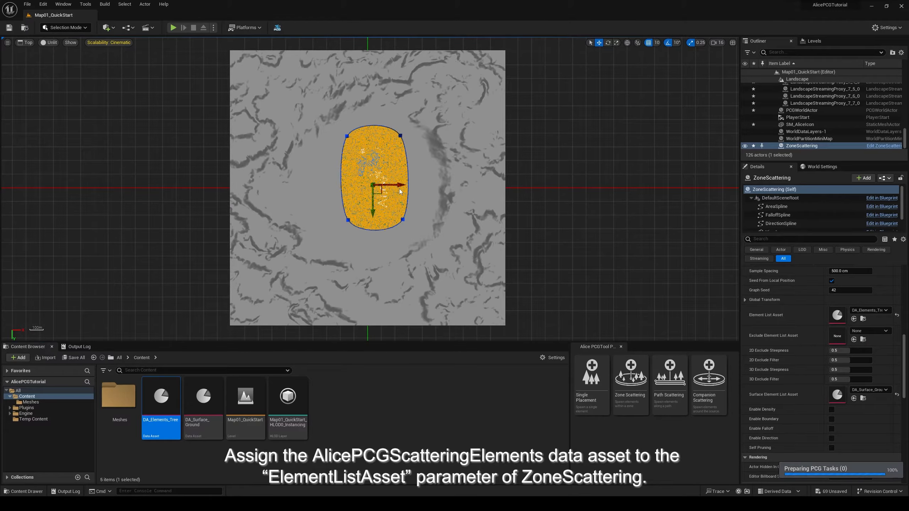
{"action": "right_click_drag", "start_coordinate": [399, 189], "coordinate": [402, 181]}
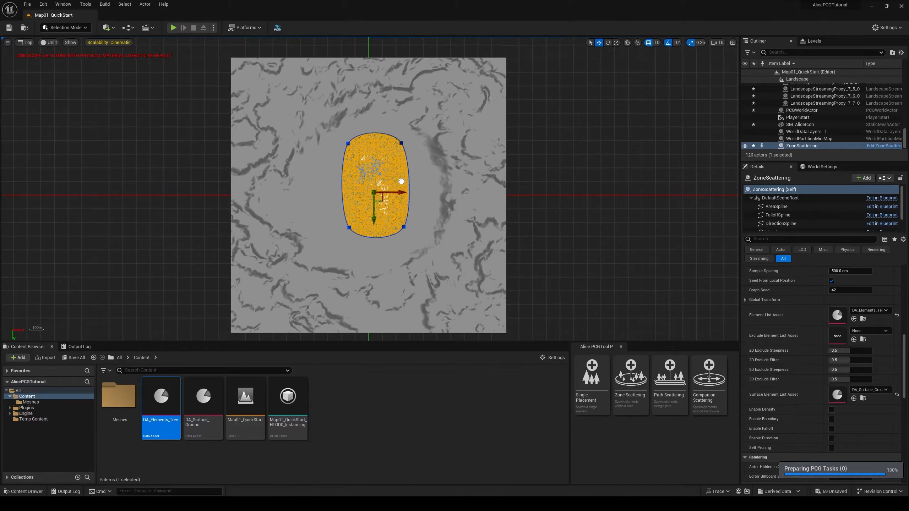
{"action": "scroll", "coordinate": [399, 182], "scroll_direction": "up", "scroll_amount": 6}
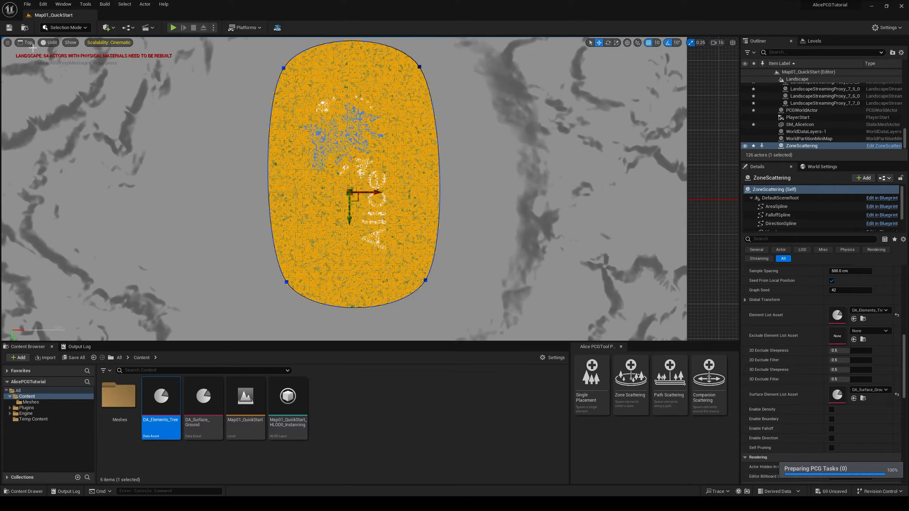
{"action": "left_click", "coordinate": [29, 42]}
{"action": "left_click", "coordinate": [40, 54]}
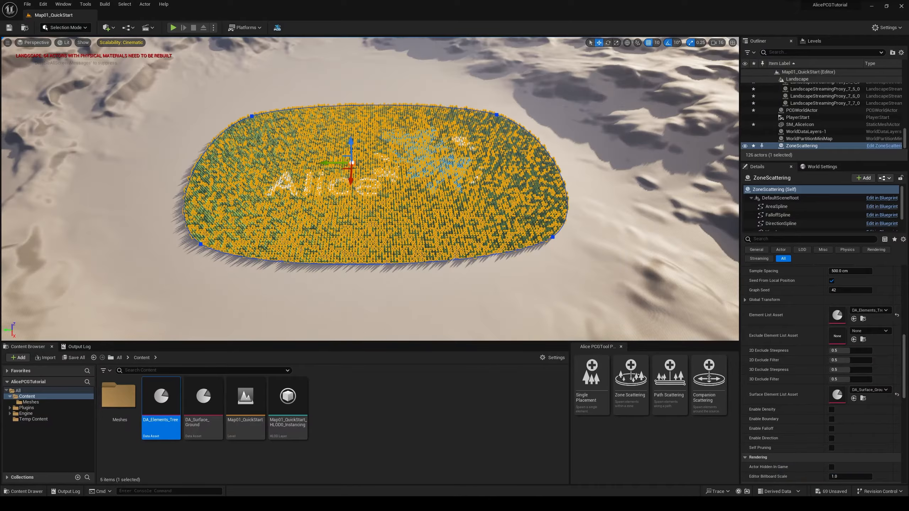
{"action": "key", "text": "Escape"}
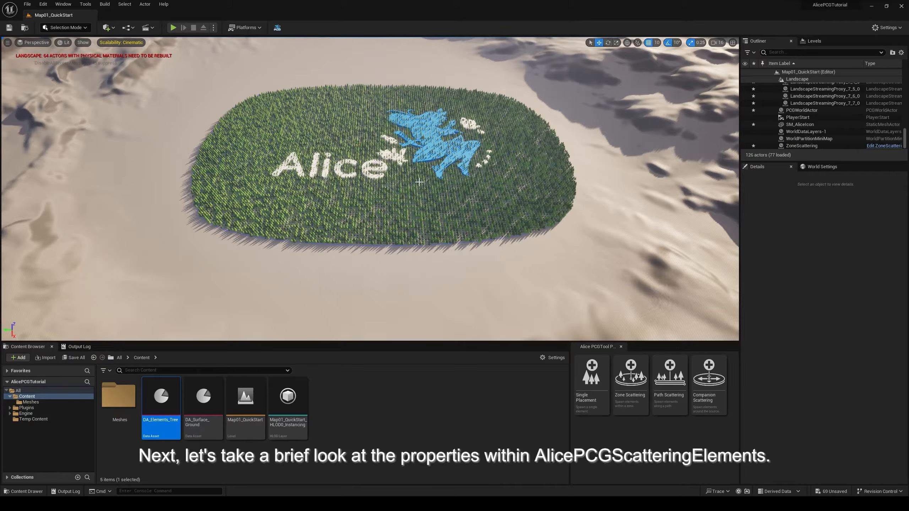
- In the top view, move the ZoneScattering actor off the Alice logo onto the mountain slopes to its upper left
{"action": "left_click", "coordinate": [37, 43]}
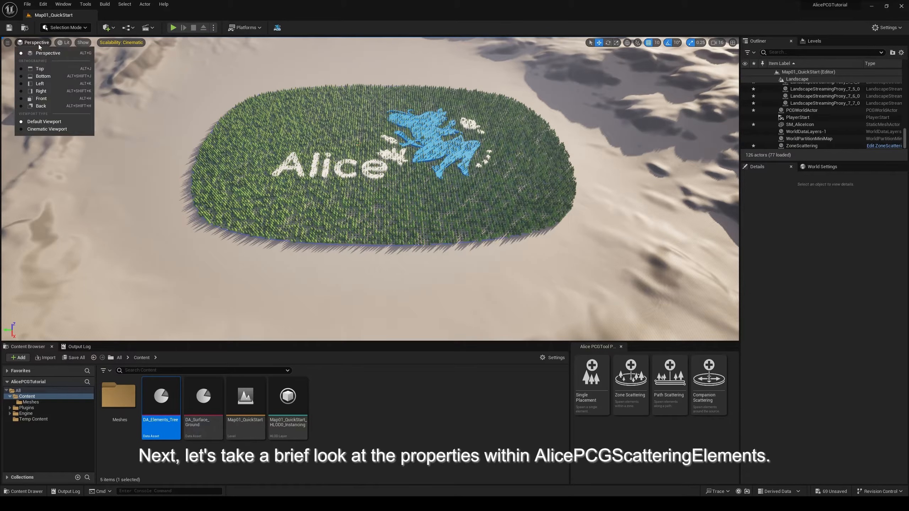
{"action": "left_click", "coordinate": [40, 69]}
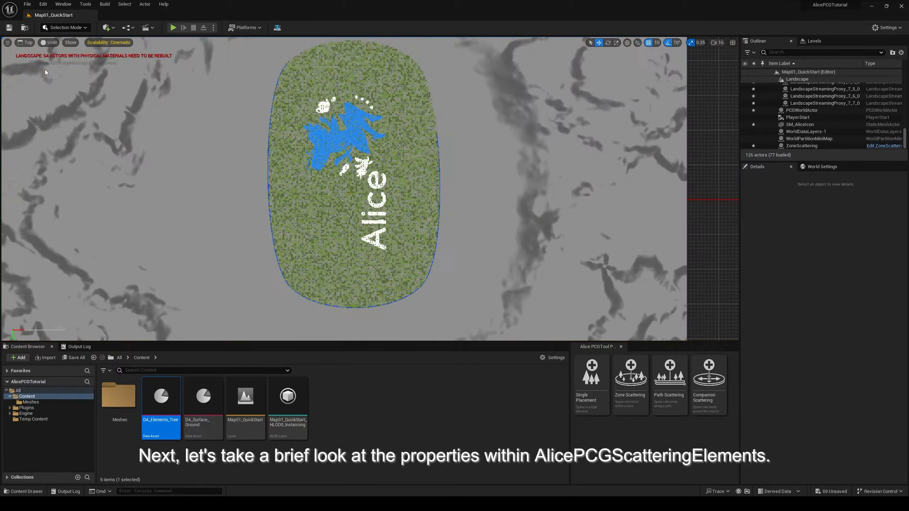
{"action": "left_click", "coordinate": [385, 95]}
{"action": "left_click", "coordinate": [381, 110]}
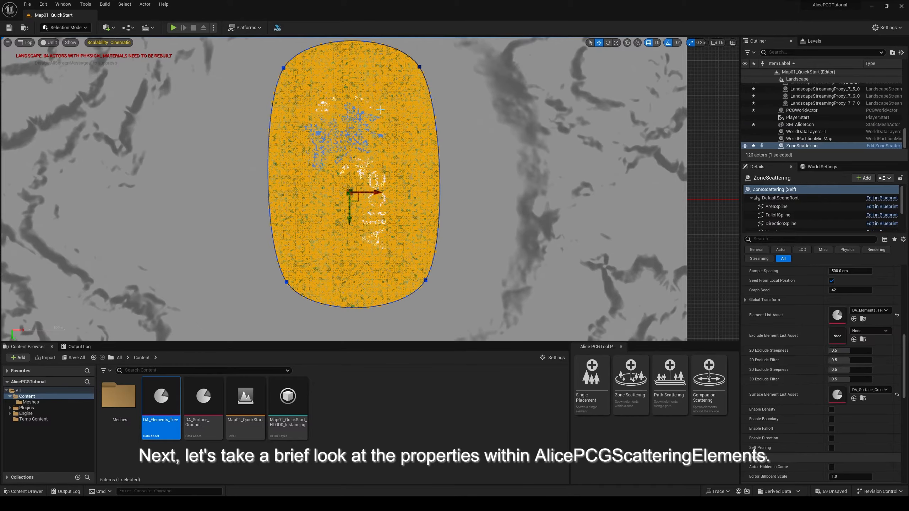
{"action": "scroll", "coordinate": [370, 189], "scroll_direction": "down", "scroll_amount": 3}
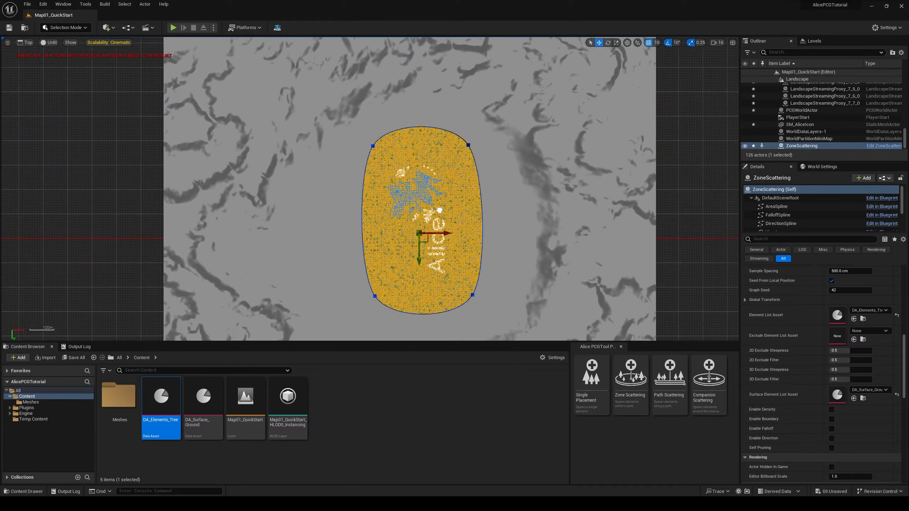
{"action": "left_click_drag", "start_coordinate": [428, 243], "coordinate": [281, 163]}
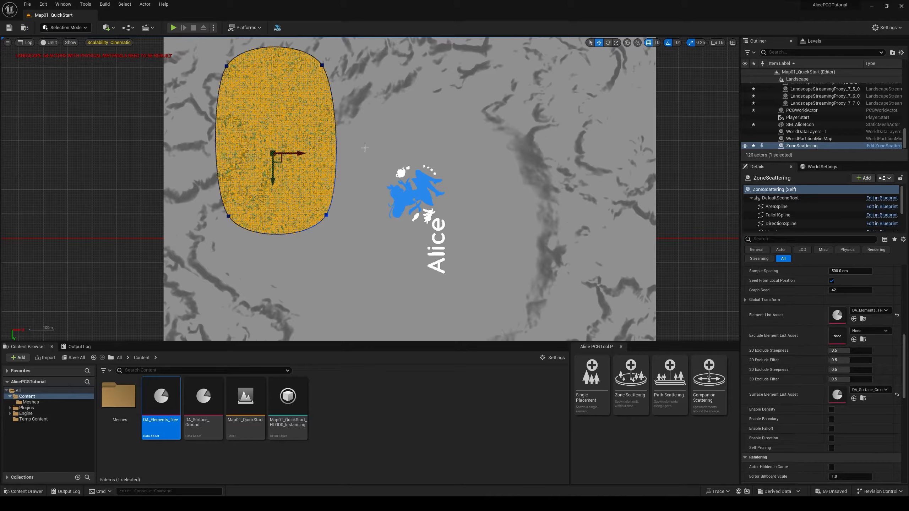
- Examine the scattered trees on the slope up close in the perspective view with the actor deselected
{"action": "right_click_drag", "start_coordinate": [366, 151], "coordinate": [448, 178]}
{"action": "left_click", "coordinate": [28, 43]}
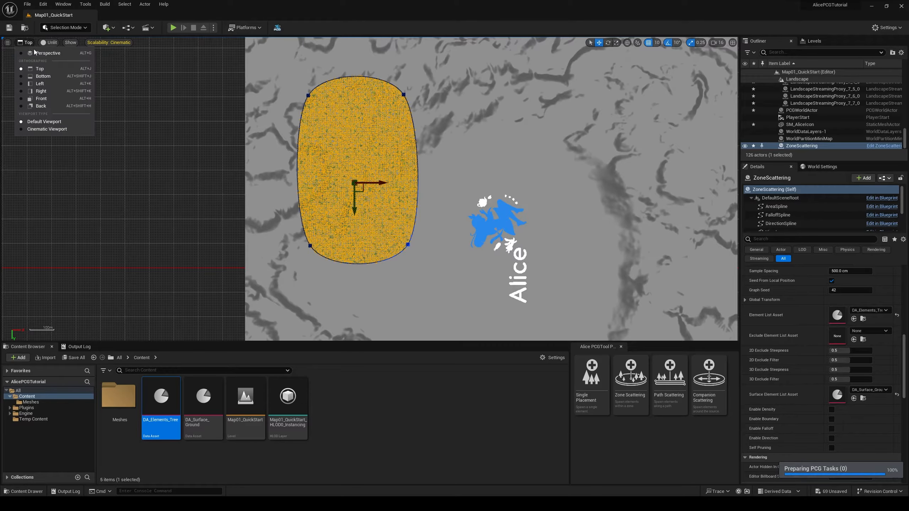
{"action": "left_click", "coordinate": [31, 57]}
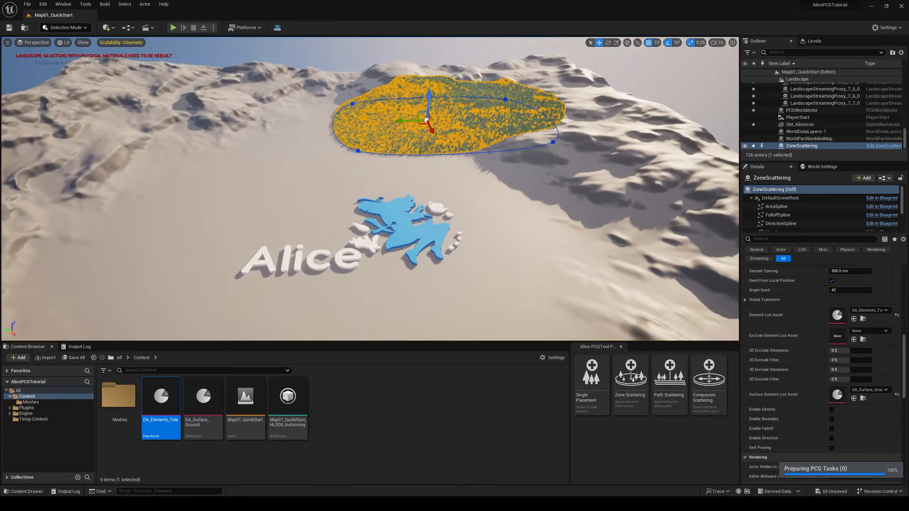
{"action": "right_click_drag", "start_coordinate": [474, 119], "coordinate": [474, 88]}
{"action": "key", "text": "w"}
{"action": "left_click", "coordinate": [474, 120]}
{"action": "mouse_move", "coordinate": [475, 120]}
{"action": "right_mouse_down"}
{"action": "mouse_move", "coordinate": [488, 105]}
{"action": "mouse_move", "coordinate": [487, 128]}
{"action": "mouse_move", "coordinate": [464, 133]}
{"action": "mouse_move", "coordinate": [464, 123]}
{"action": "right_mouse_up"}
{"action": "key", "text": "w"}
{"action": "key", "text": "w"}
{"action": "key", "text": "d"}
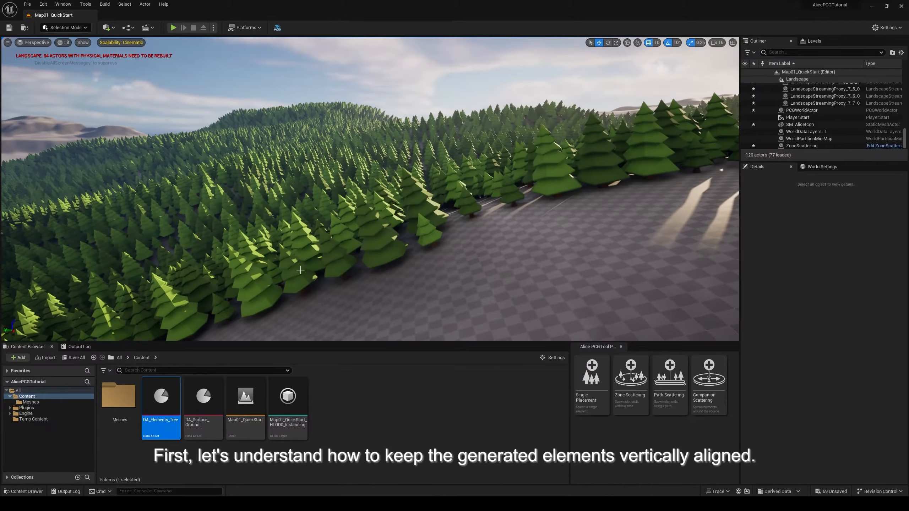
- Open DA_Elements_Tree from the ZoneScattering actor's Element List Asset and enable Keep Vertical in the System Tag of Index 2
{"action": "left_click", "coordinate": [375, 231]}
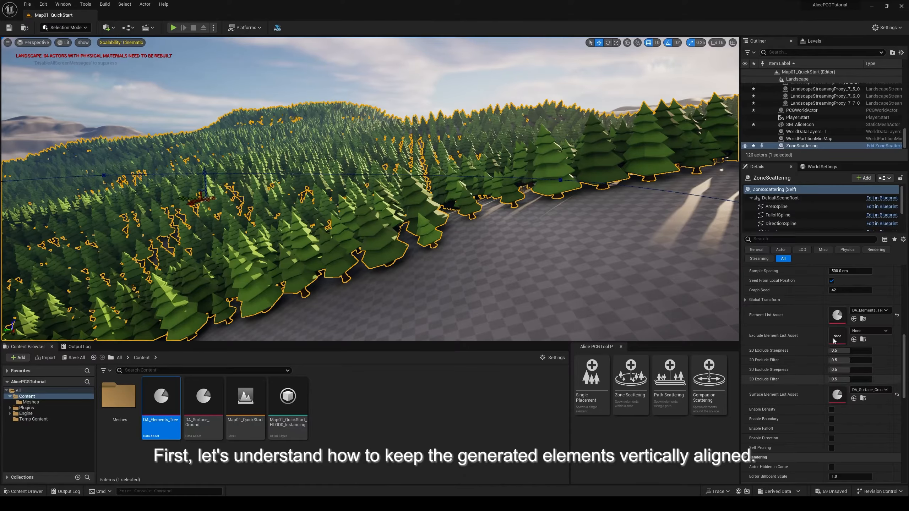
{"action": "double_click", "coordinate": [837, 317]}
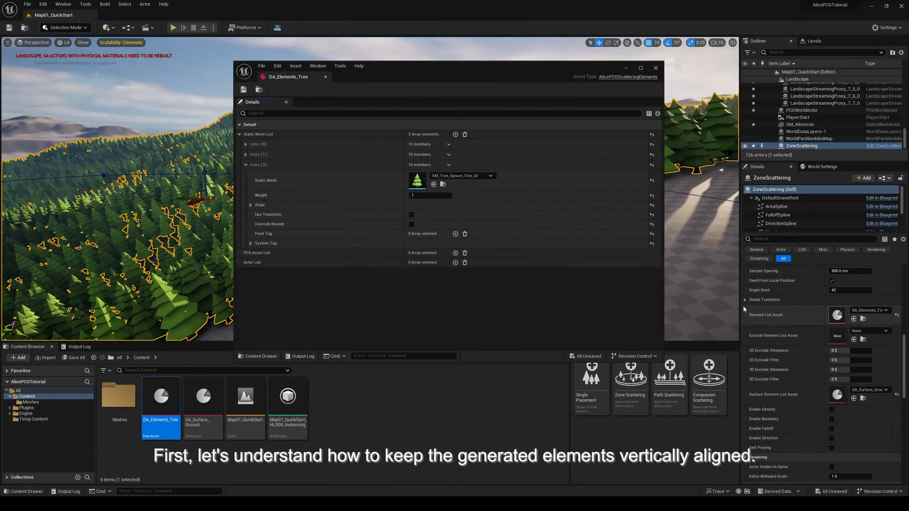
{"action": "left_click_drag", "start_coordinate": [469, 81], "coordinate": [620, 100]}
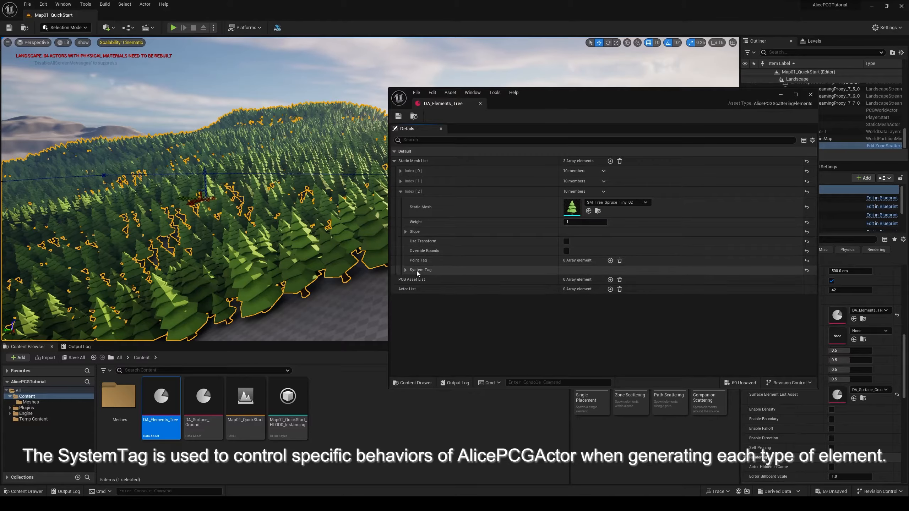
{"action": "left_click", "coordinate": [405, 271]}
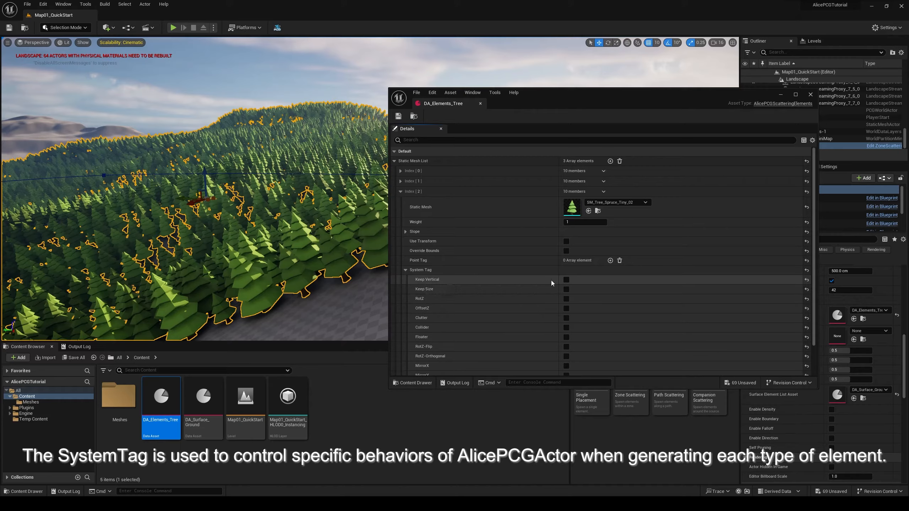
- Enable Keep Vertical in the System Tag of the Index 1 and Index 0 static mesh elements
{"action": "left_click", "coordinate": [400, 191]}
{"action": "left_click", "coordinate": [400, 181]}
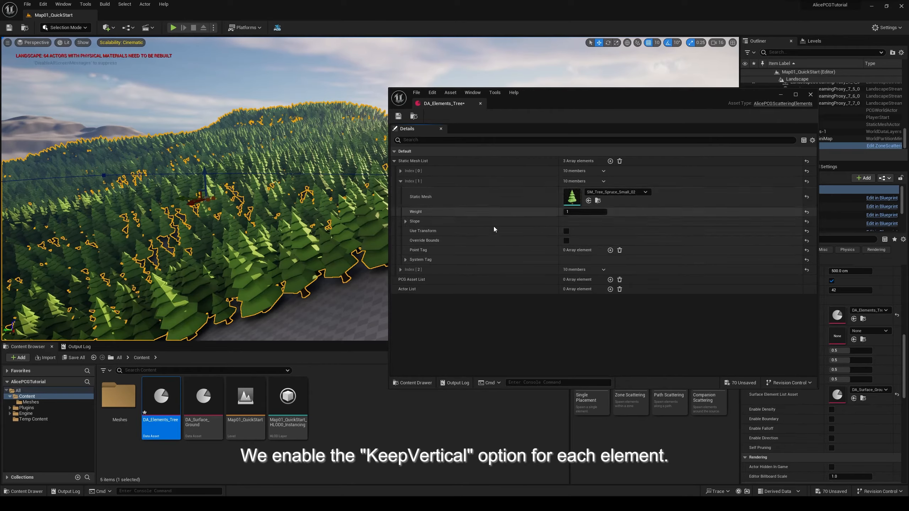
{"action": "left_click", "coordinate": [406, 260]}
{"action": "left_click", "coordinate": [566, 270]}
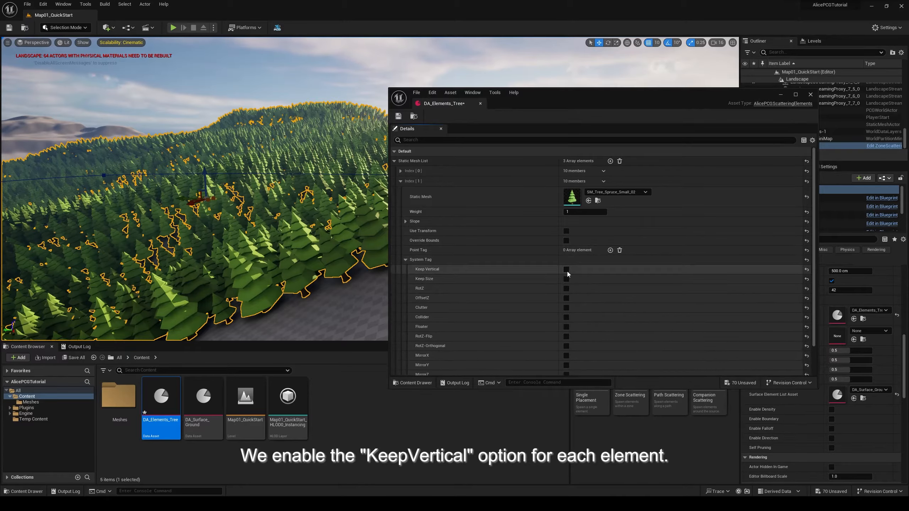
{"action": "left_click", "coordinate": [401, 181]}
{"action": "left_click", "coordinate": [400, 171]}
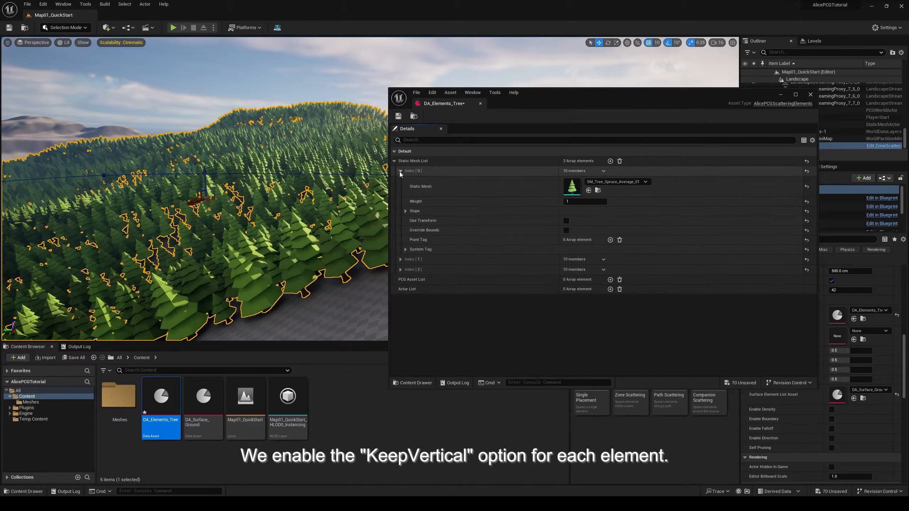
{"action": "left_click", "coordinate": [406, 250]}
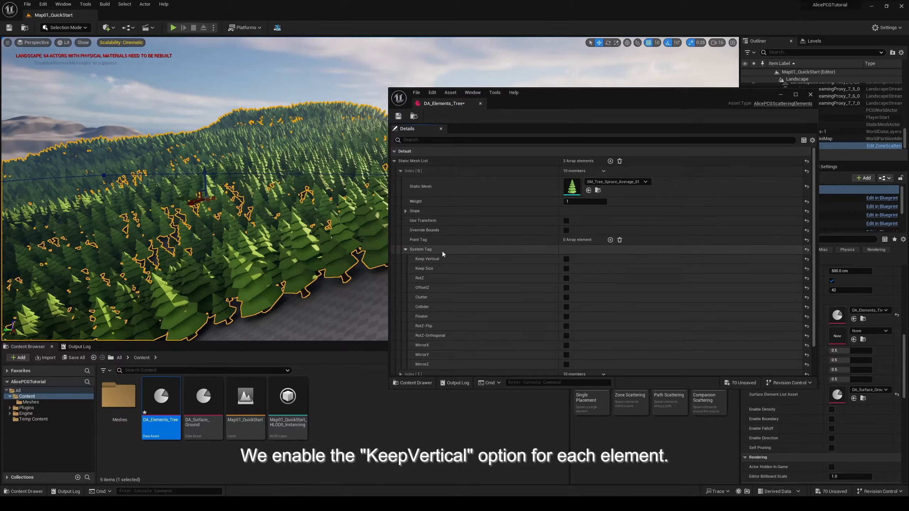
{"action": "left_click", "coordinate": [566, 259]}
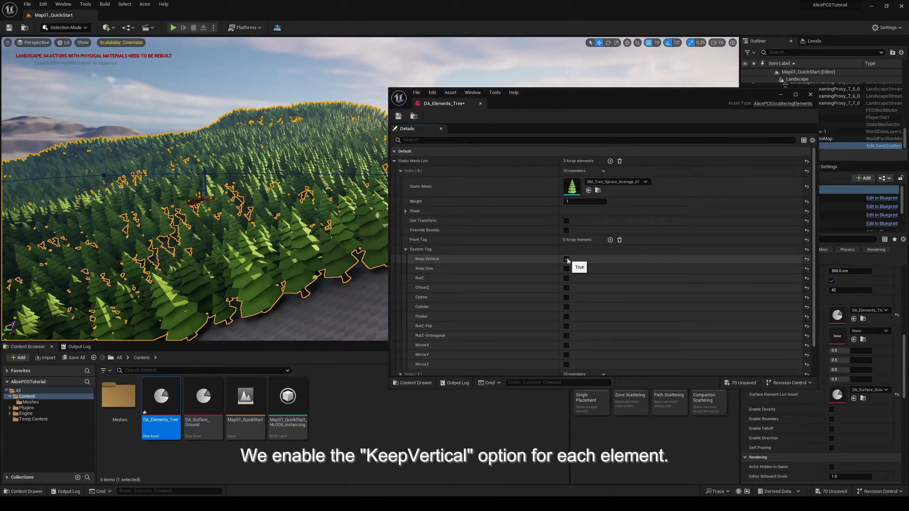
- Save the DA_Elements_Tree data asset with its System Tag changes and close its editor
{"action": "left_click", "coordinate": [398, 117]}
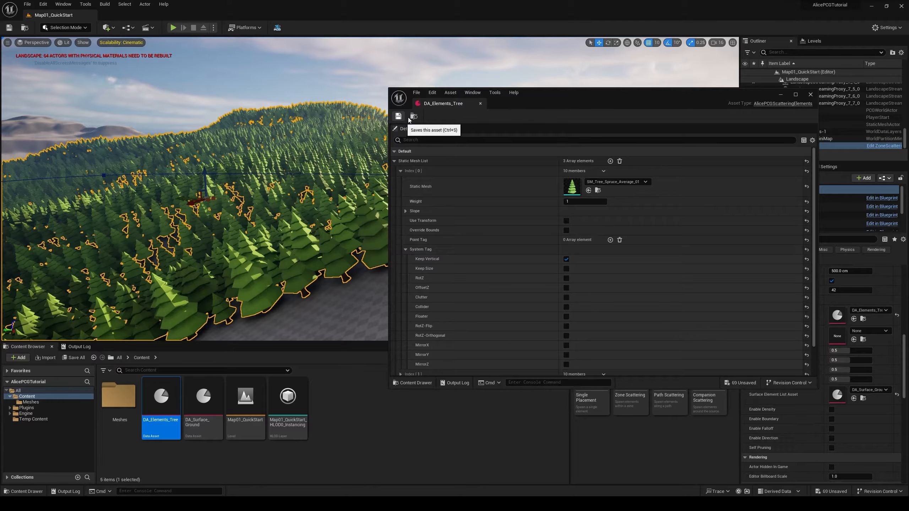
{"action": "left_click", "coordinate": [480, 104]}
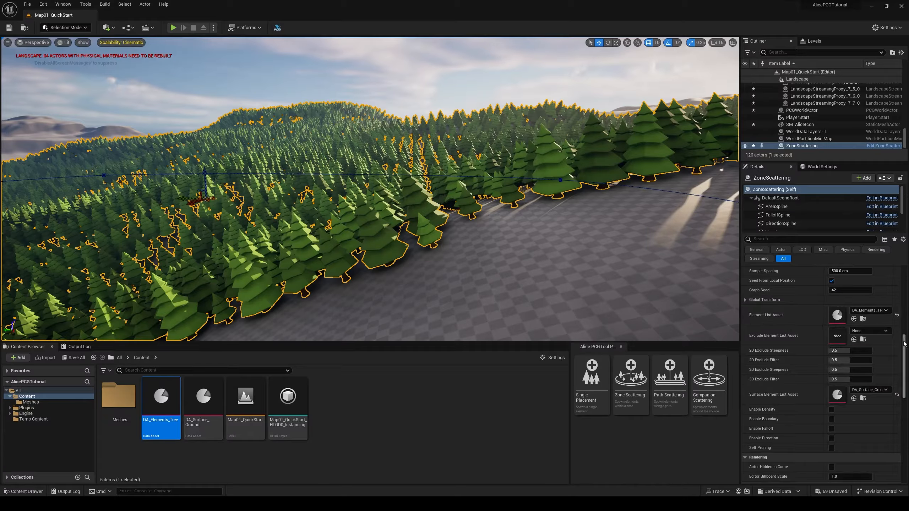
{"action": "left_click_drag", "start_coordinate": [903, 344], "coordinate": [904, 331]}
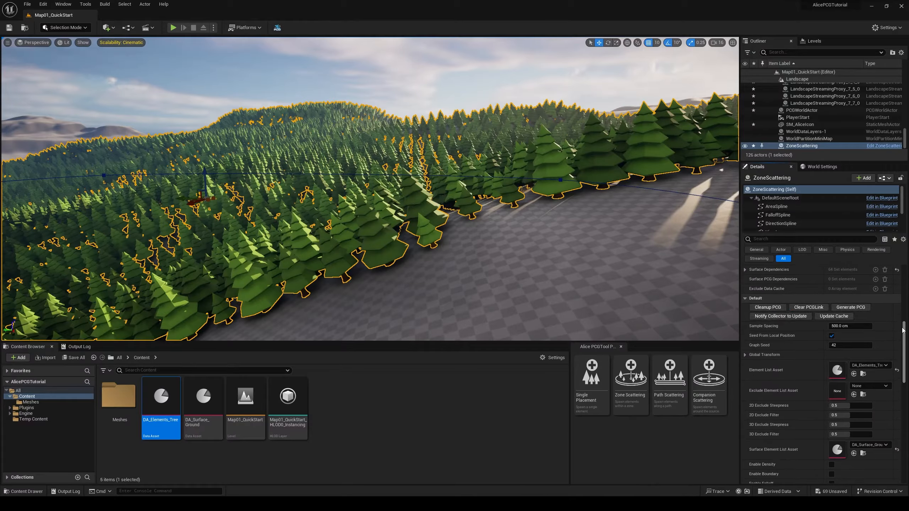
- Regenerate the PCG of the ZoneScattering actor and examine the trees on the slope with the actor deselected
{"action": "left_click", "coordinate": [859, 308]}
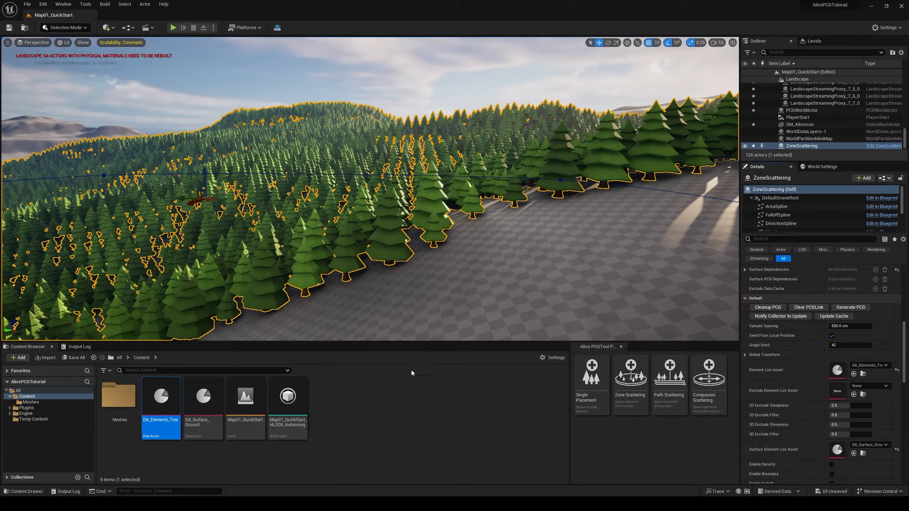
{"action": "left_click", "coordinate": [415, 406]}
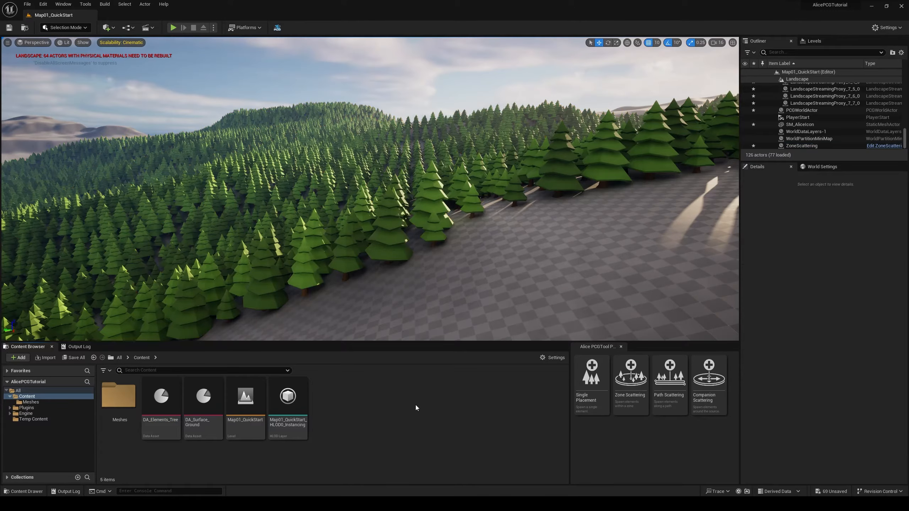
{"action": "key", "text": "w"}
{"action": "right_click_drag", "start_coordinate": [370, 189], "coordinate": [331, 157]}
{"action": "key", "text": "s"}
{"action": "right_click_drag", "start_coordinate": [404, 230], "coordinate": [383, 235]}
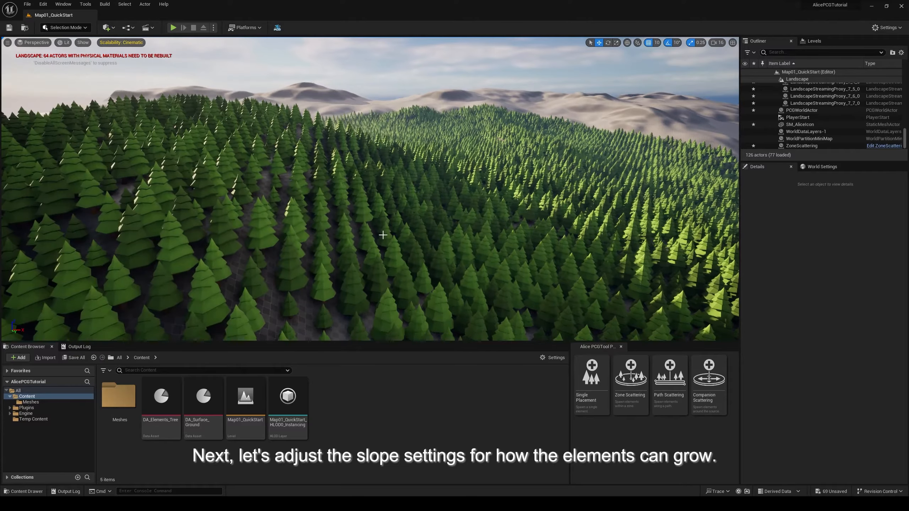
- Open DA_Elements_Tree from the ZoneScattering actor's Element List Asset and set Slope Max of Index 0 to 30°
{"action": "left_click", "coordinate": [357, 301]}
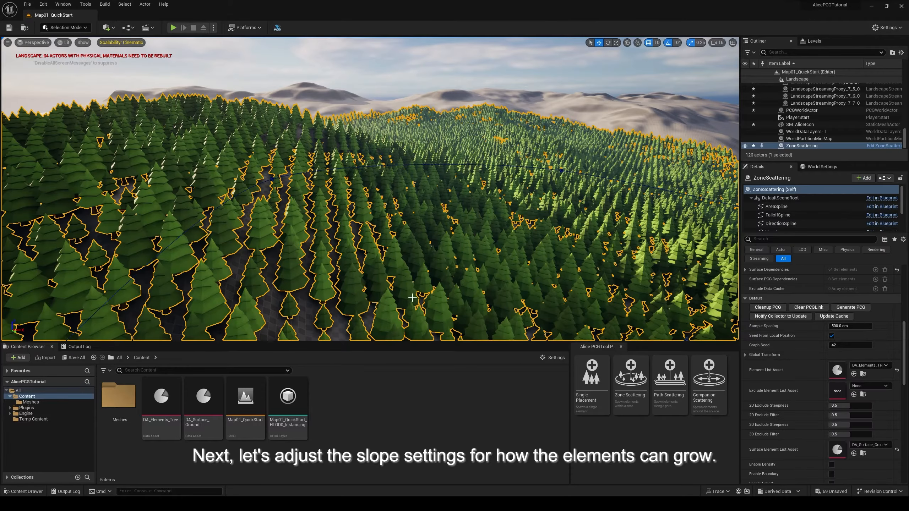
{"action": "double_click", "coordinate": [838, 370]}
{"action": "left_click_drag", "start_coordinate": [576, 101], "coordinate": [652, 94]}
{"action": "left_click", "coordinate": [487, 248]}
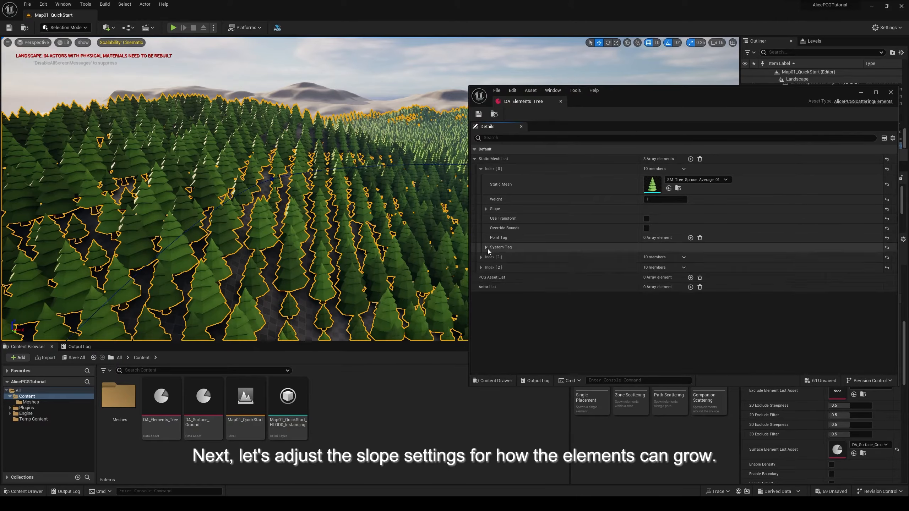
{"action": "left_click", "coordinate": [486, 209]}
{"action": "left_click", "coordinate": [658, 229]}
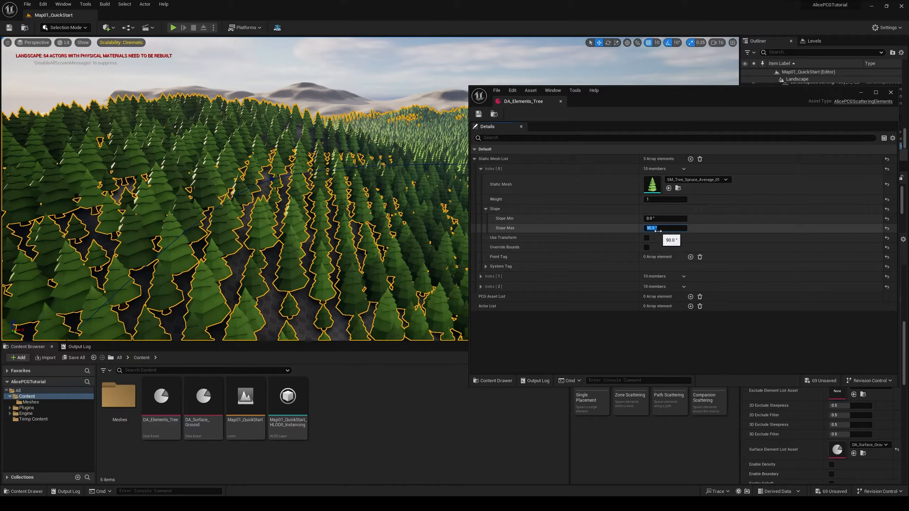
{"action": "type", "text": "30"}
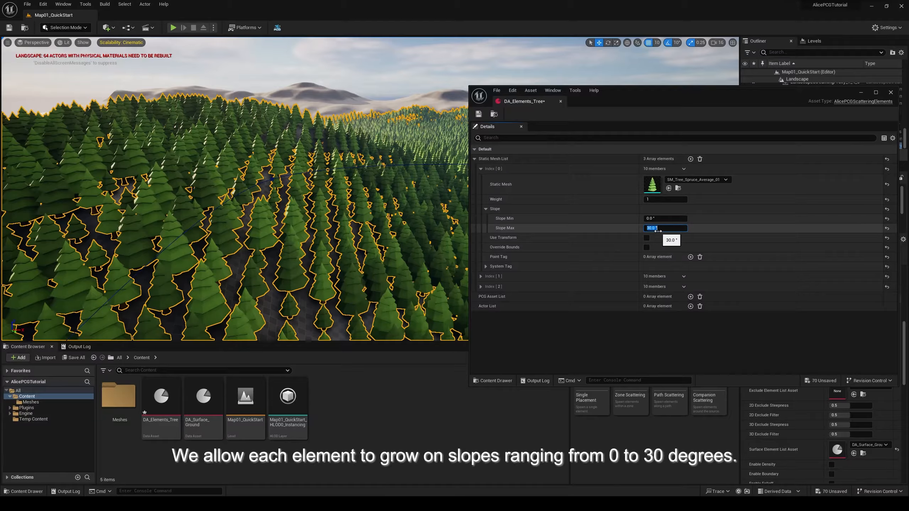
- Set Slope Max of the Index 1 static mesh element to 30°
{"action": "left_click", "coordinate": [481, 169]}
{"action": "left_click", "coordinate": [481, 179]}
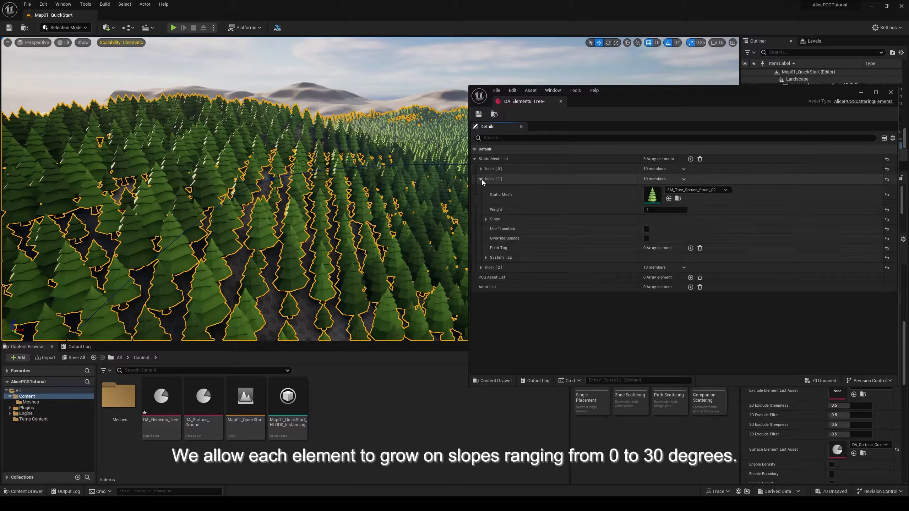
{"action": "left_click", "coordinate": [486, 219]}
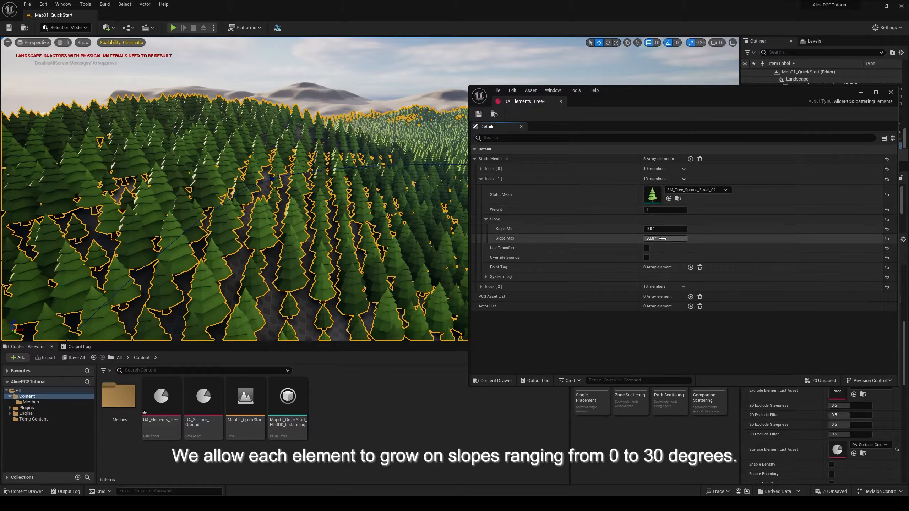
{"action": "left_click", "coordinate": [662, 238]}
{"action": "type", "text": "3"}
{"action": "key", "text": "Return"}
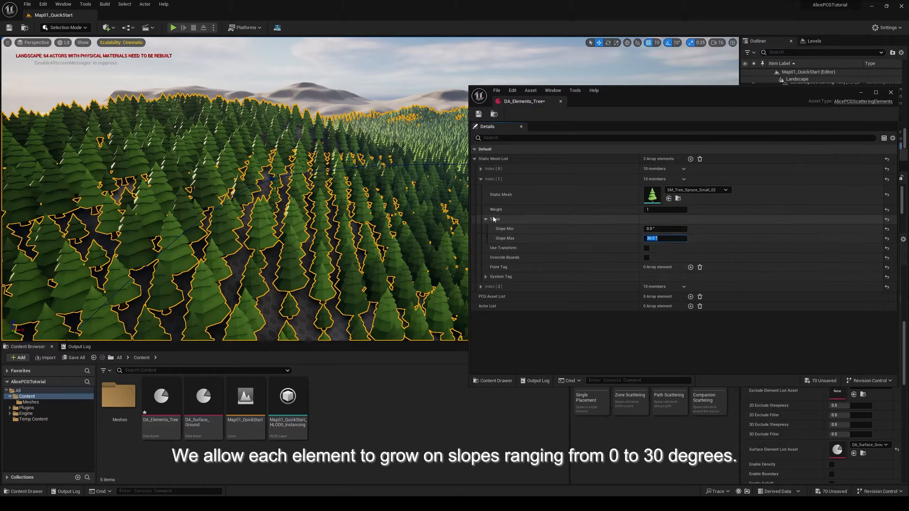
- Set Slope Max of the Index 2 static mesh element to 30°
{"action": "left_click", "coordinate": [481, 179]}
{"action": "left_click", "coordinate": [481, 190]}
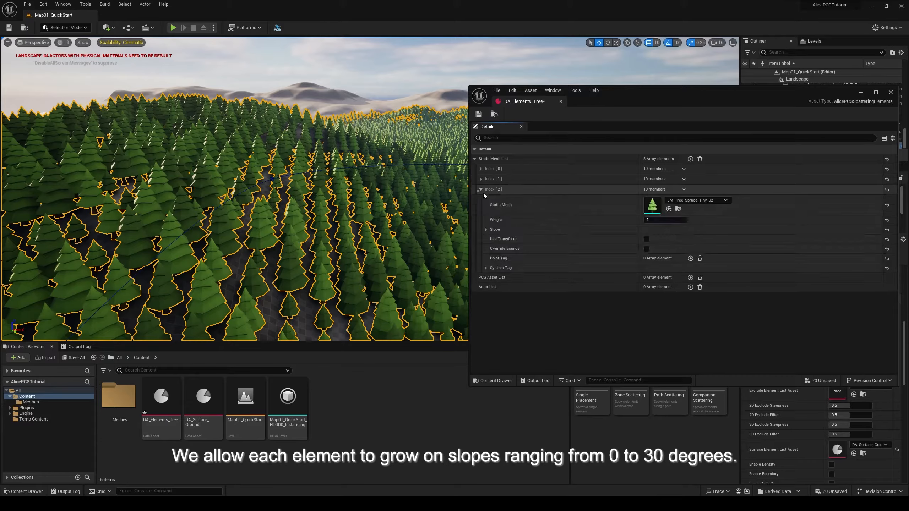
{"action": "left_click", "coordinate": [487, 230]}
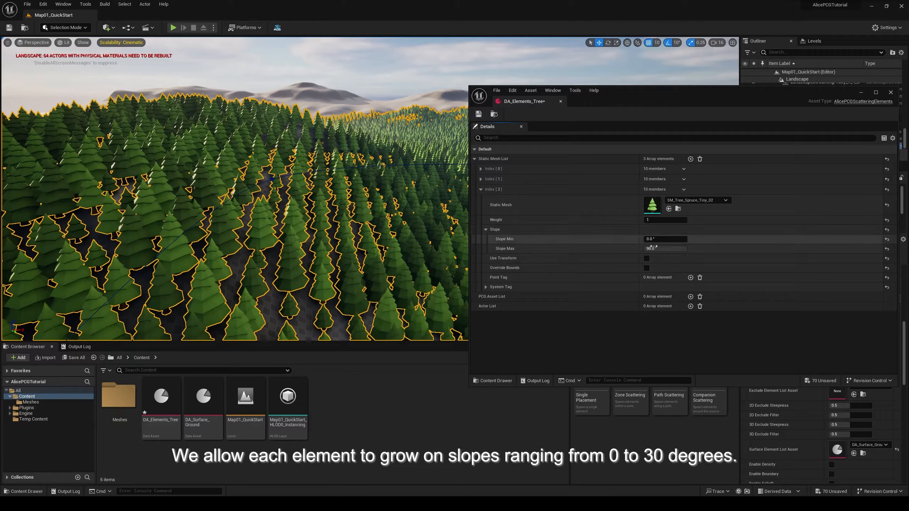
{"action": "left_click", "coordinate": [665, 248]}
{"action": "type", "text": "30"}
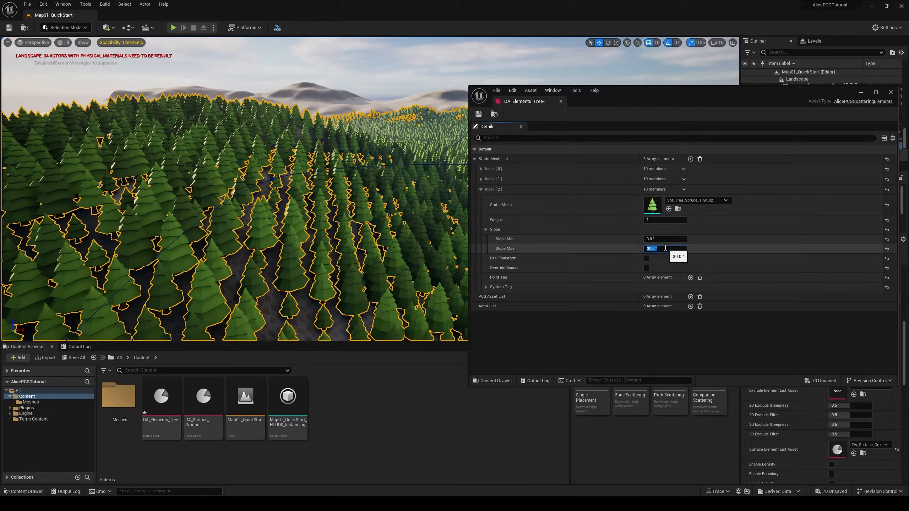
- Save and close the DA_Elements_Tree data asset, and regenerate the PCG of the ZoneScattering actor
{"action": "left_click", "coordinate": [479, 114]}
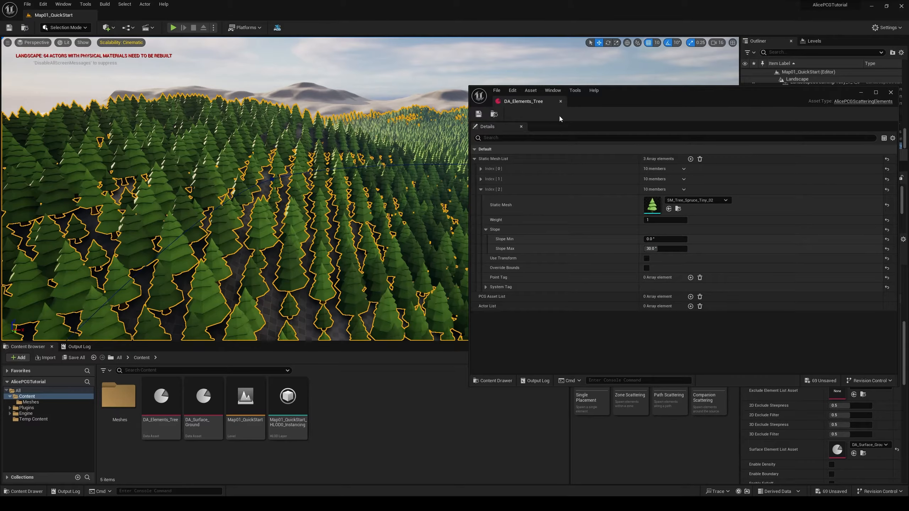
{"action": "left_click", "coordinate": [560, 101]}
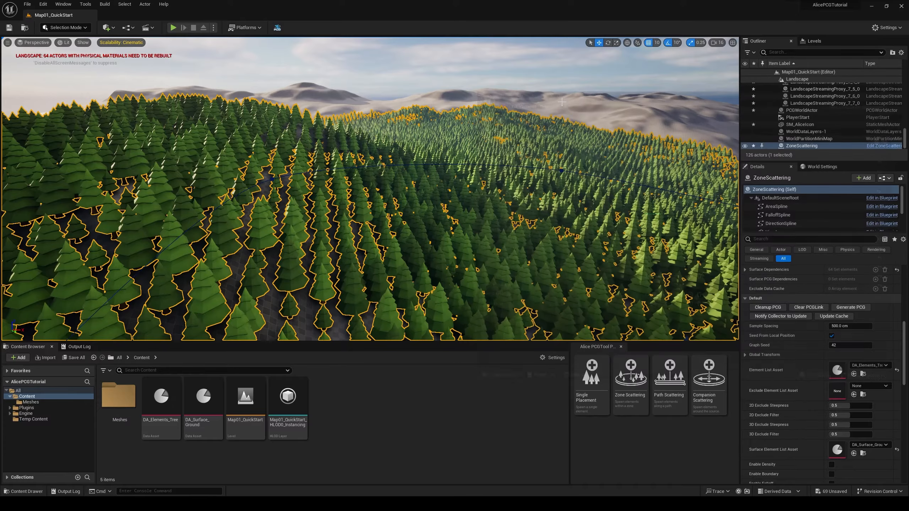
{"action": "left_click", "coordinate": [853, 309]}
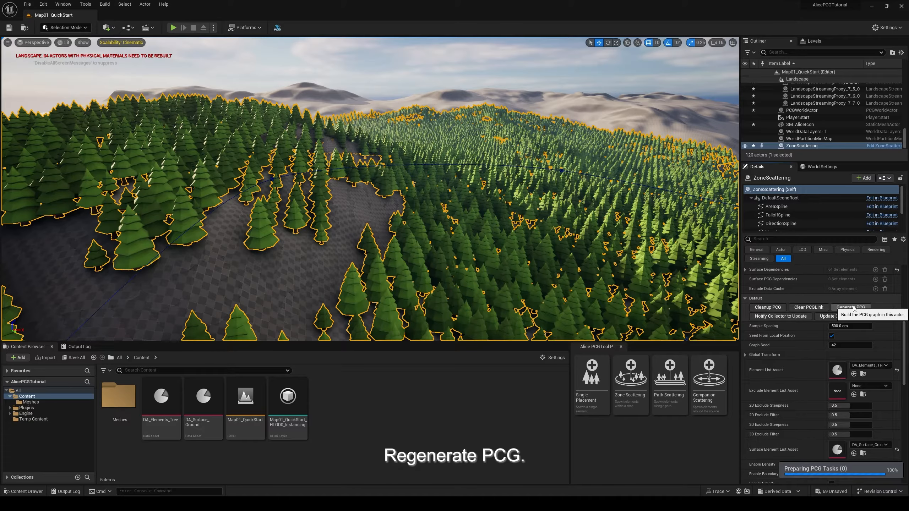
{"action": "right_click_drag", "start_coordinate": [515, 188], "coordinate": [368, 201]}
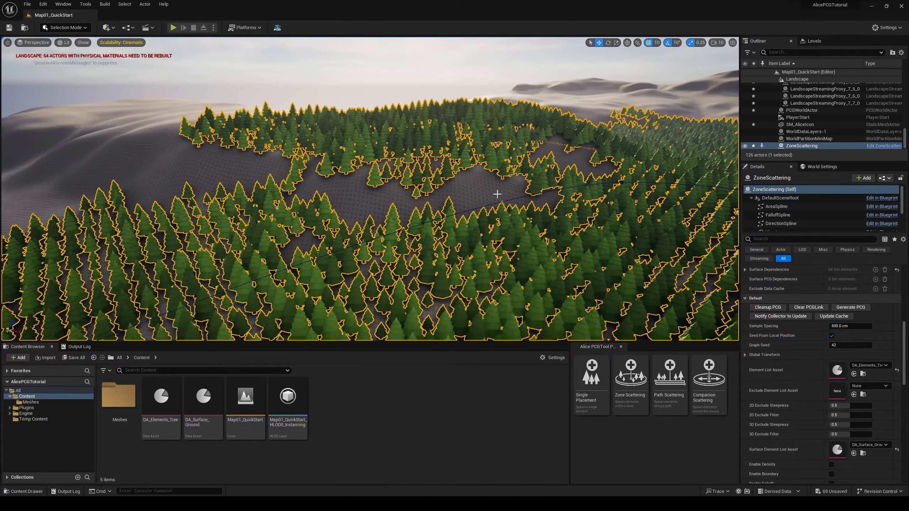
{"action": "key", "text": "Escape"}
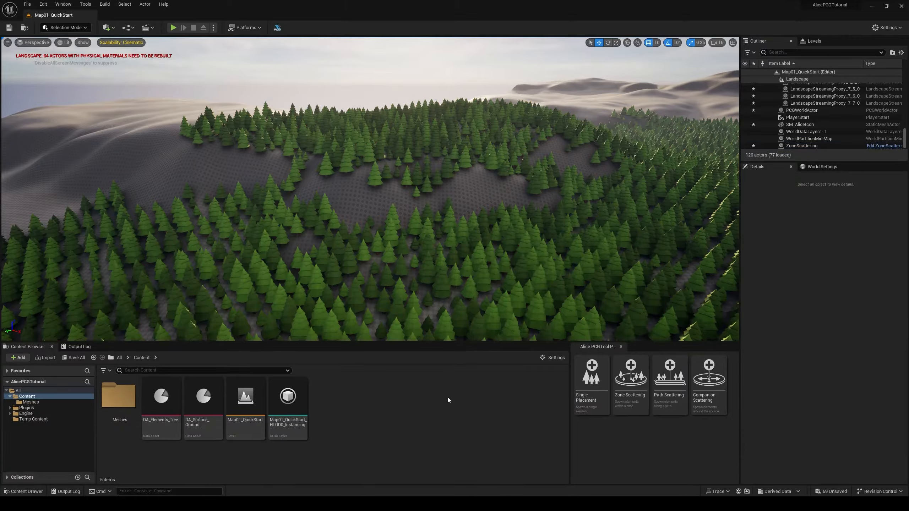
- Move the ZoneScattering actor over the Alice icon mesh in the top view and return to the perspective view
{"action": "left_click", "coordinate": [33, 43]}
{"action": "left_click", "coordinate": [45, 69]}
{"action": "scroll", "coordinate": [269, 233], "scroll_direction": "down", "scroll_amount": 3}
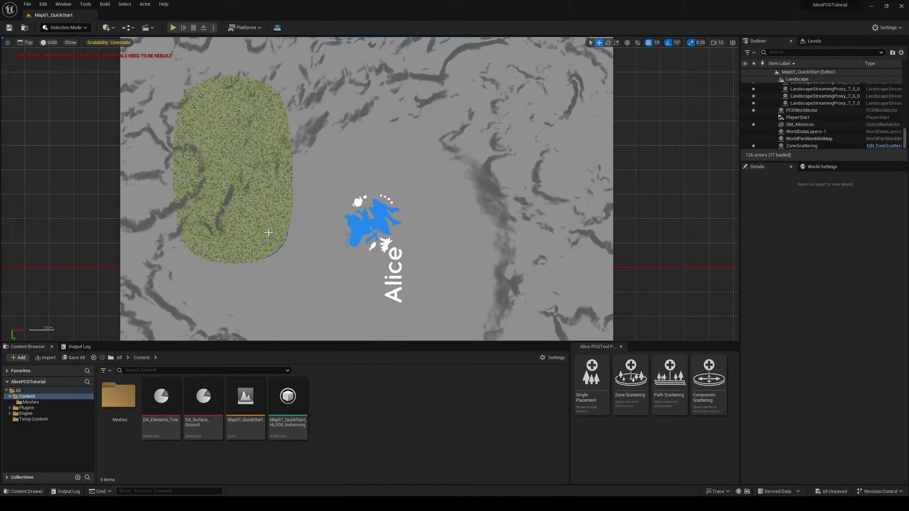
{"action": "left_click", "coordinate": [270, 234]}
{"action": "left_click_drag", "start_coordinate": [238, 190], "coordinate": [386, 260]}
{"action": "left_click", "coordinate": [26, 42]}
{"action": "left_click", "coordinate": [33, 61]}
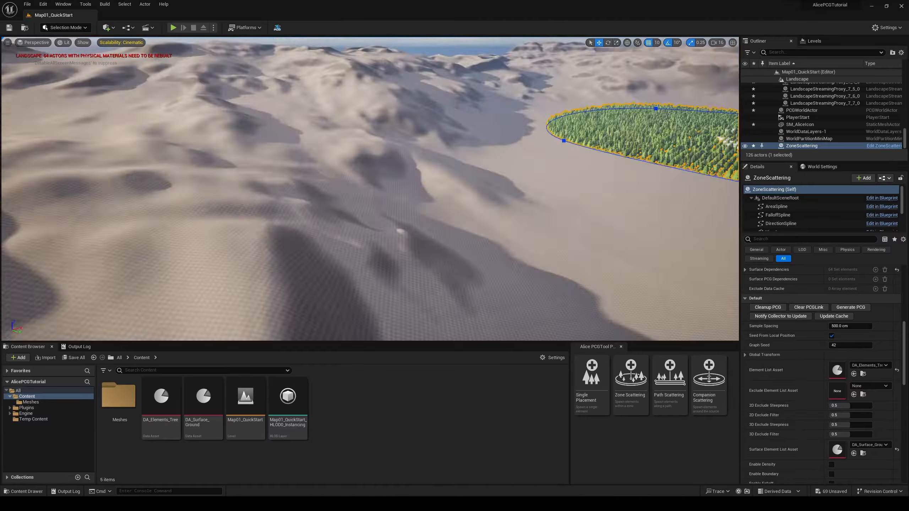
{"action": "right_click_drag", "start_coordinate": [345, 229], "coordinate": [465, 272]}
{"action": "key", "text": "w"}
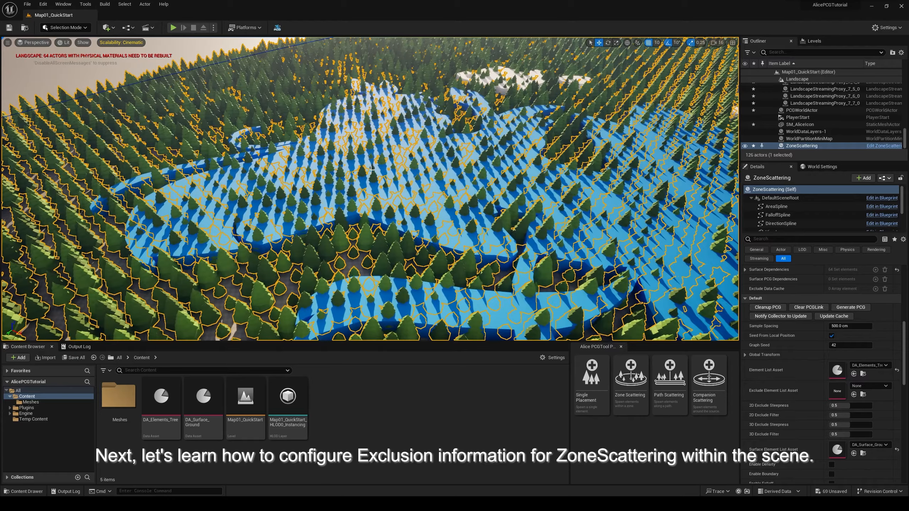
{"action": "key", "text": "s"}
{"action": "right_click_drag", "start_coordinate": [371, 170], "coordinate": [379, 222]}
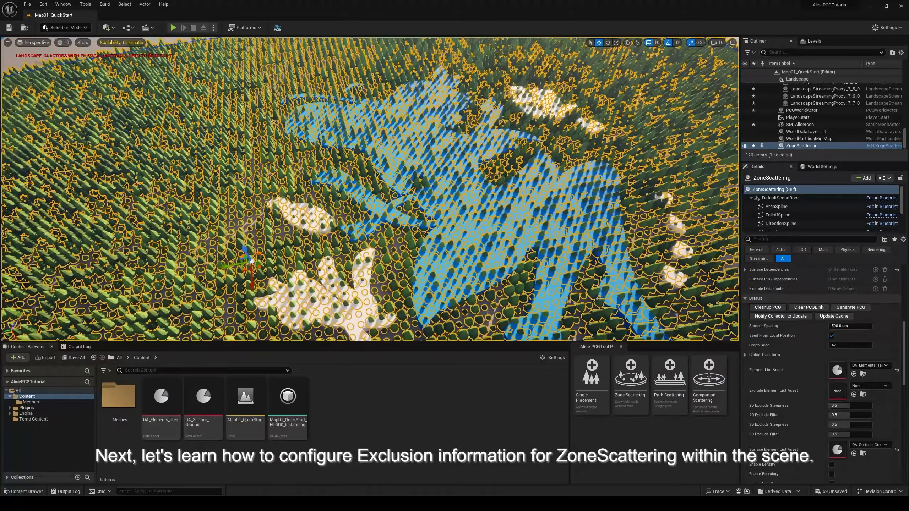
- Add an actor tag named AliceIcon to the SM_AliceIcon static mesh actor
{"action": "left_click", "coordinate": [476, 230]}
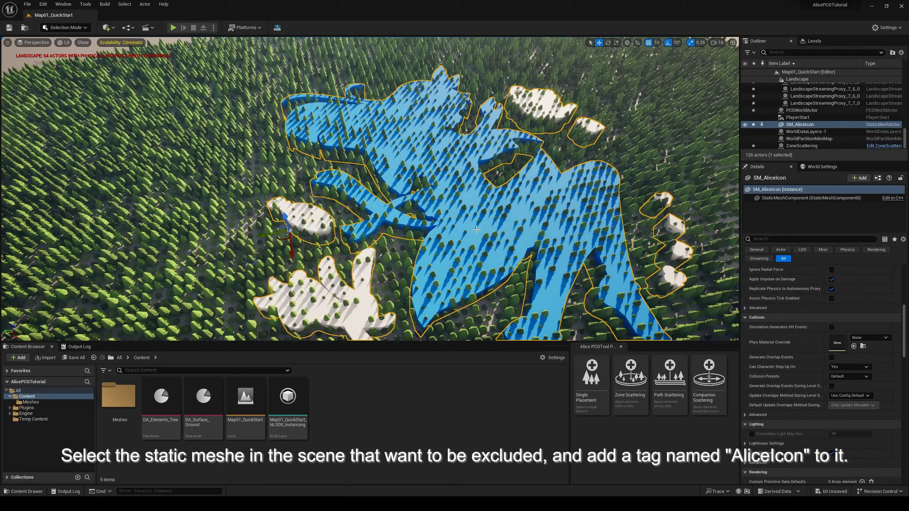
{"action": "key", "text": "s"}
{"action": "mouse_move", "coordinate": [476, 229]}
{"action": "right_mouse_down"}
{"action": "mouse_move", "coordinate": [444, 244]}
{"action": "mouse_move", "coordinate": [466, 237]}
{"action": "right_mouse_up"}
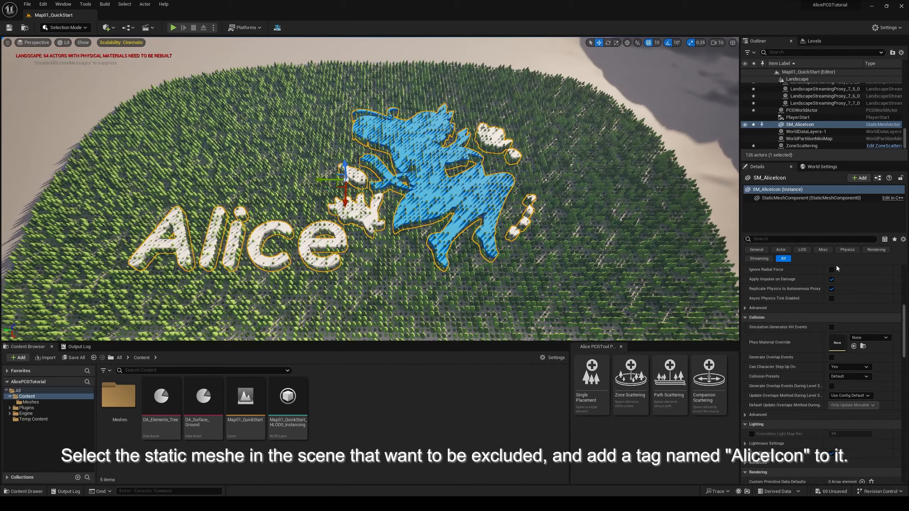
{"action": "left_click", "coordinate": [811, 239]}
{"action": "type", "text": "tag"}
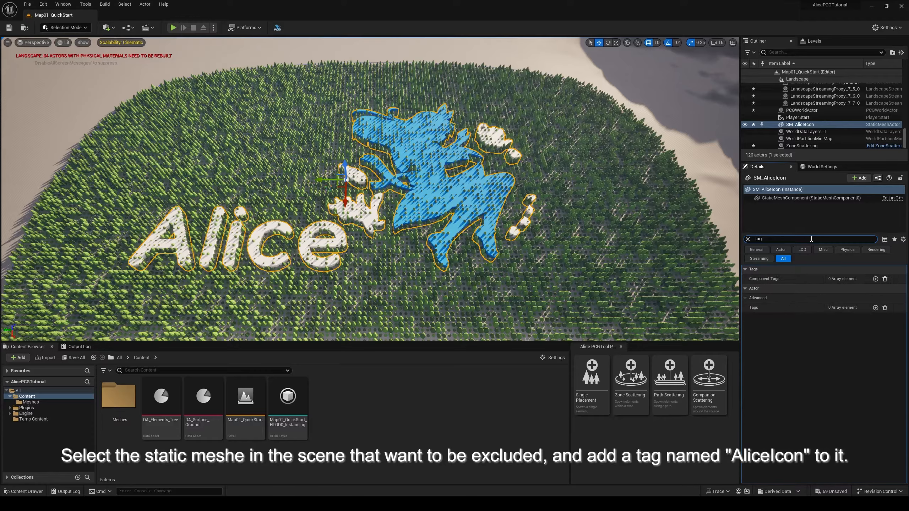
{"action": "left_click", "coordinate": [875, 308]}
{"action": "left_click", "coordinate": [844, 317]}
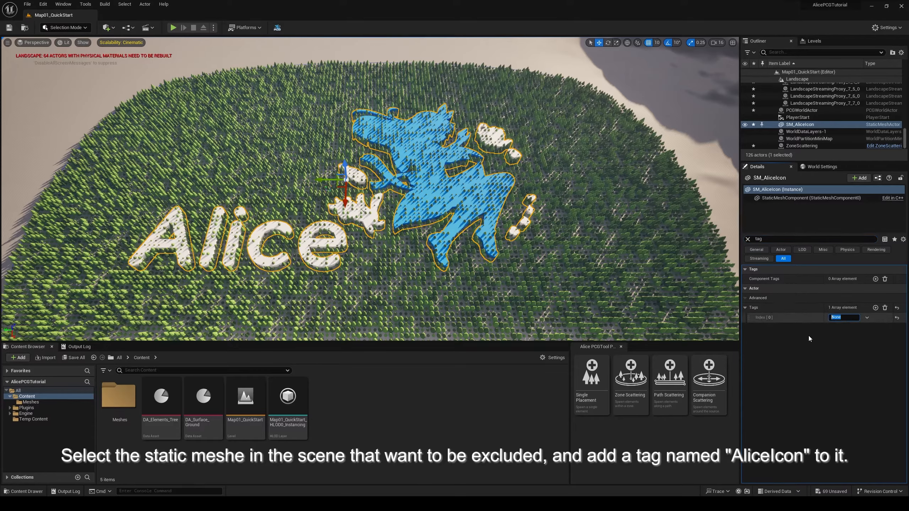
{"action": "type", "text": "AliceIc"}
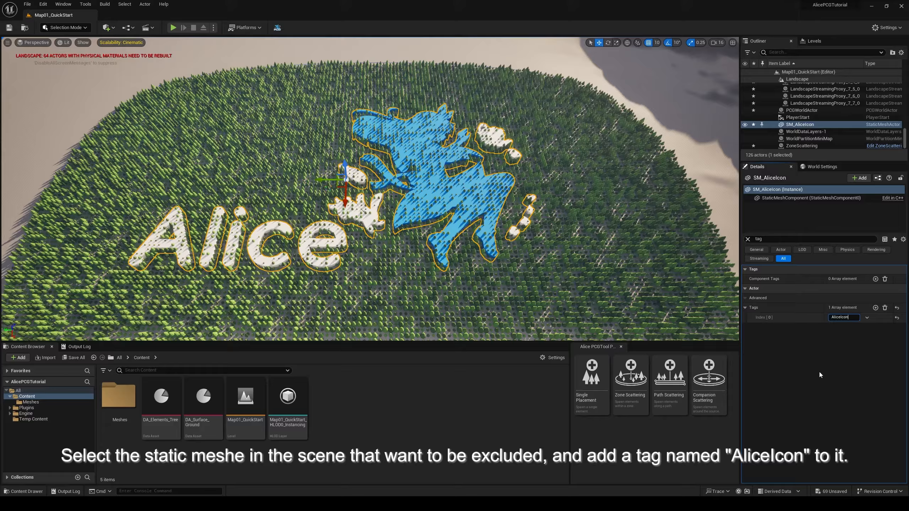
{"action": "type", "text": "on"}
{"action": "key", "text": "Return"}
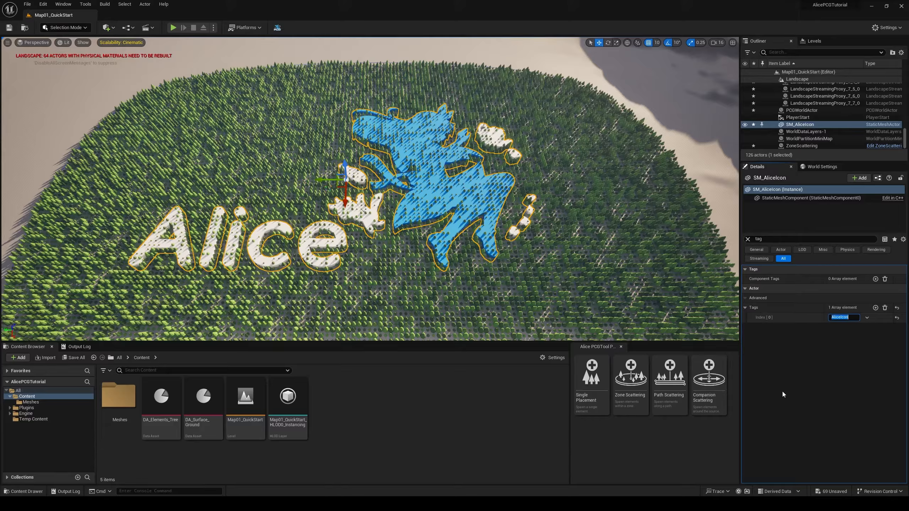
- Create an Alice PCGExclude Elements data asset named DA_Exclude_AliceIcon in the Content folder
{"action": "right_click", "coordinate": [336, 415]}
{"action": "mouse_move", "coordinate": [352, 363]}
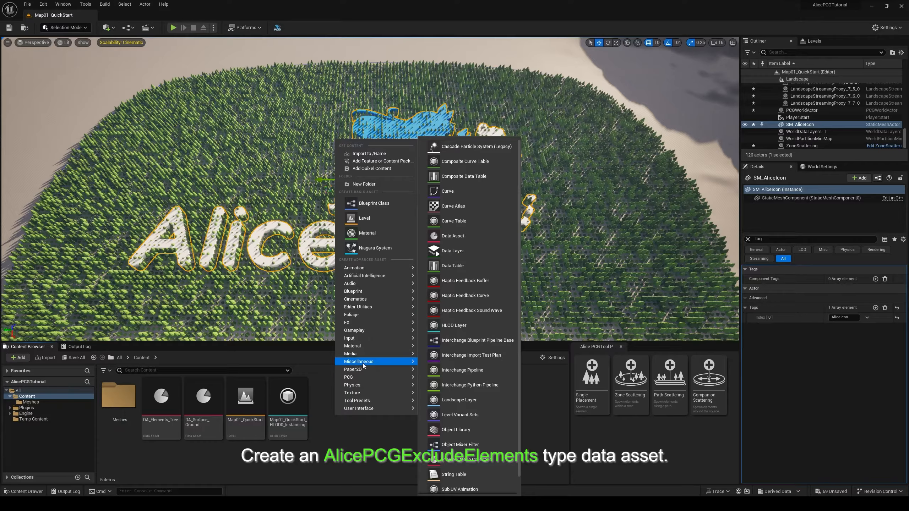
{"action": "left_click", "coordinate": [485, 237]}
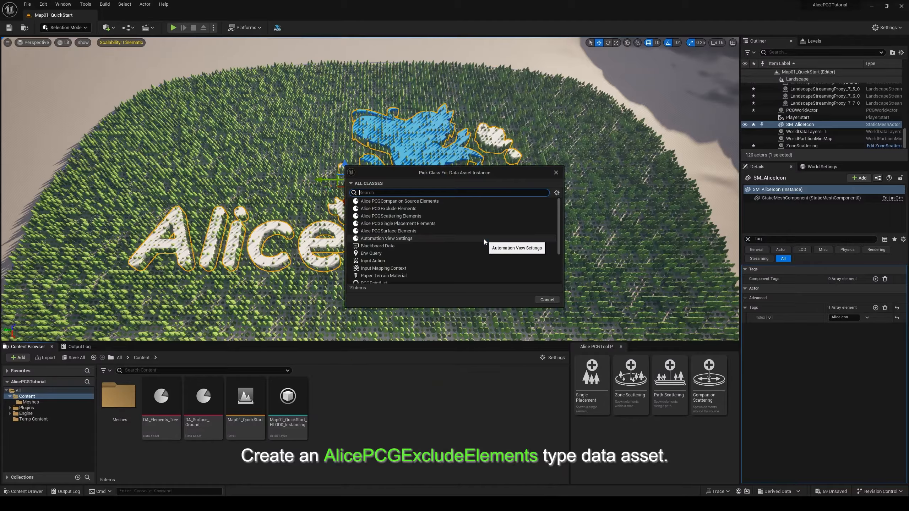
{"action": "left_click", "coordinate": [378, 209]}
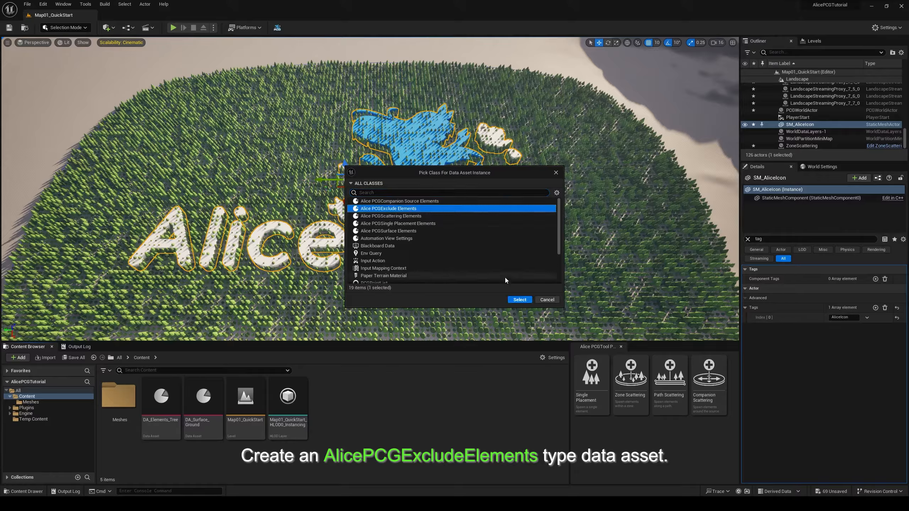
{"action": "left_click", "coordinate": [520, 299]}
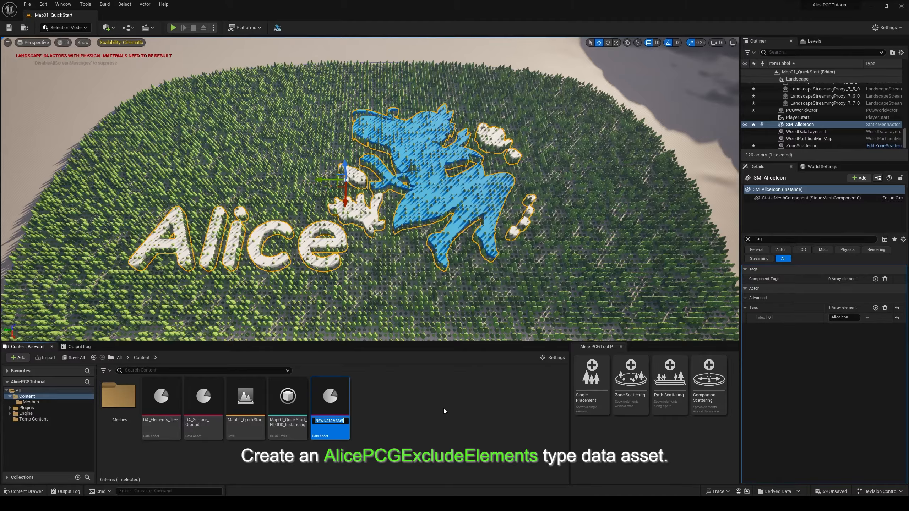
{"action": "type", "text": "DA_E"}
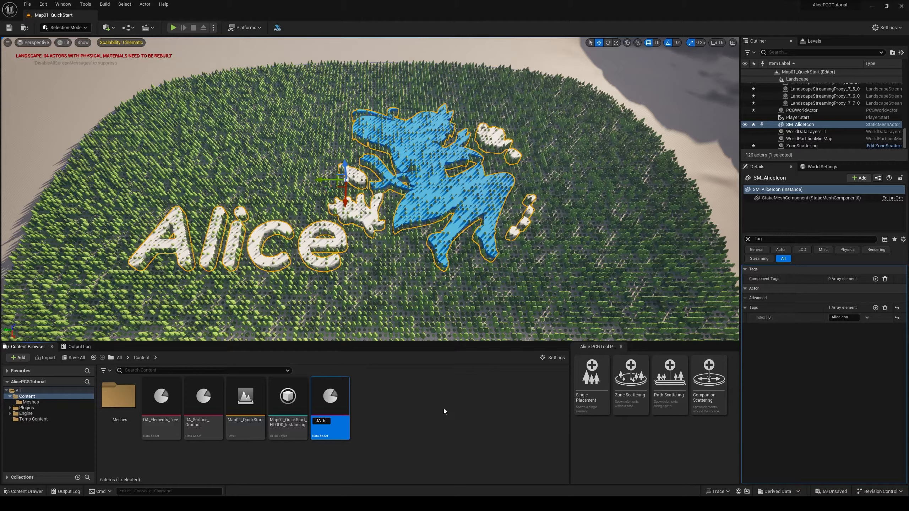
{"action": "type", "text": "xclude_AliceIcon"}
{"action": "key", "text": "Return"}
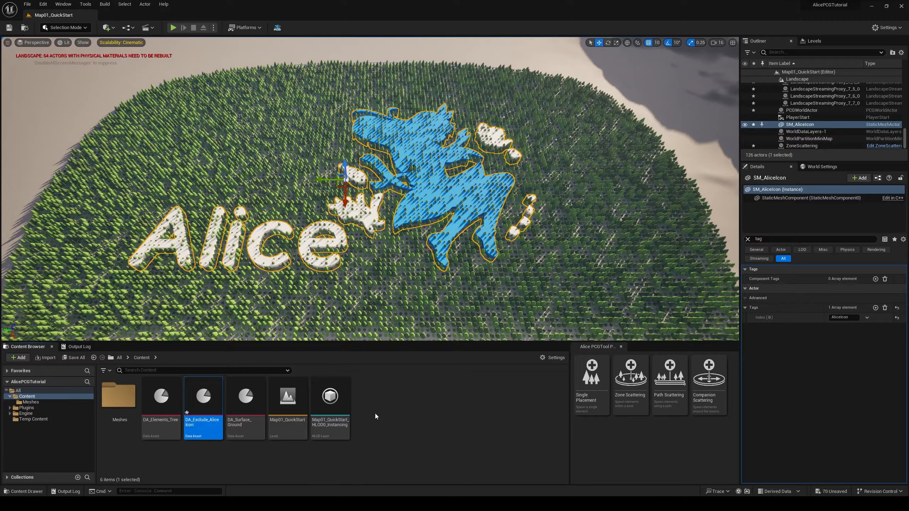
- Add a Static Mesh List entry with the actor tag AliceIcon to the DA_Exclude_AliceIcon data asset, and save and close it
{"action": "double_click", "coordinate": [213, 401]}
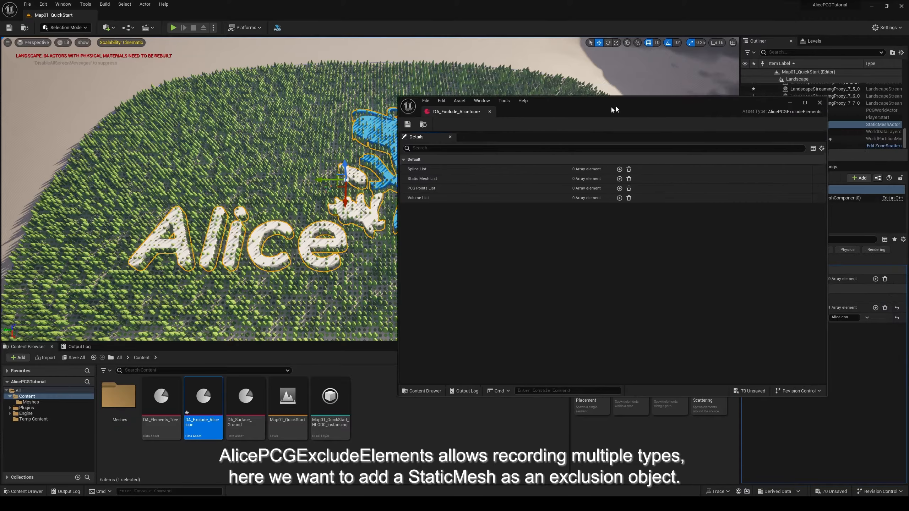
{"action": "left_click_drag", "start_coordinate": [616, 107], "coordinate": [428, 131]}
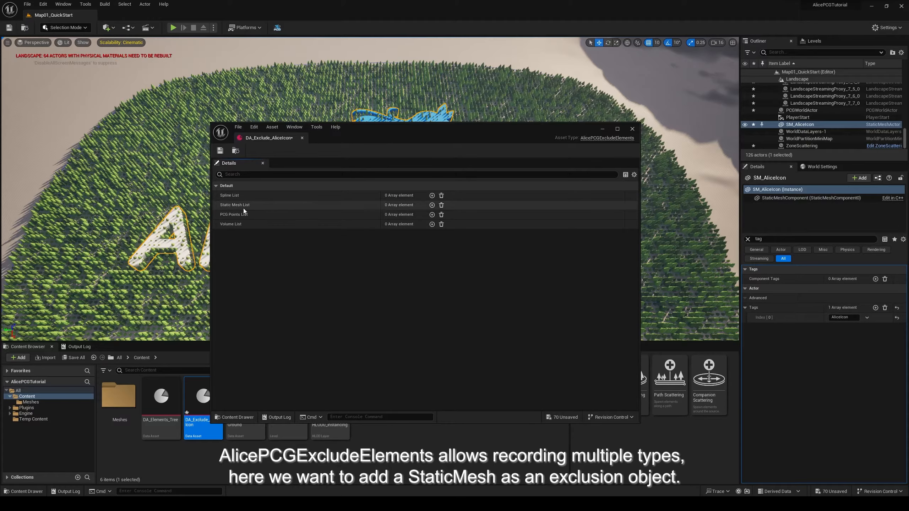
{"action": "left_click", "coordinate": [432, 204]}
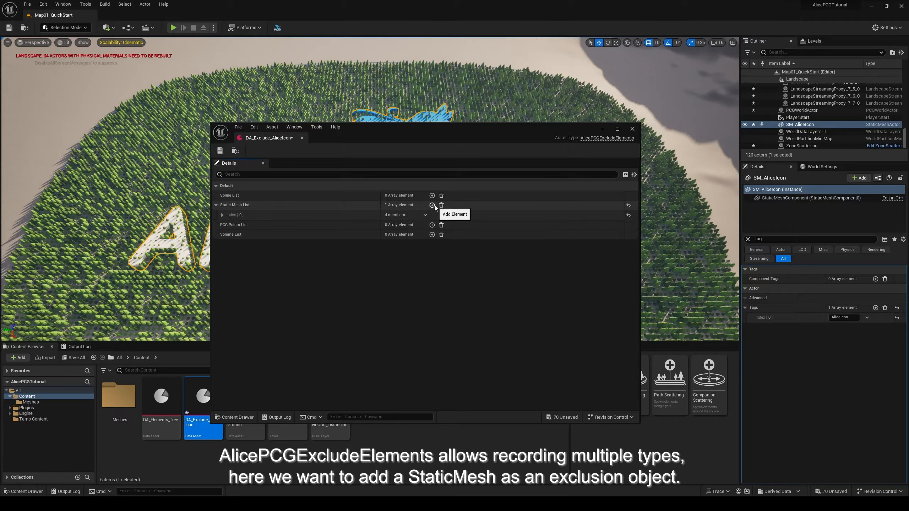
{"action": "left_click", "coordinate": [222, 215]}
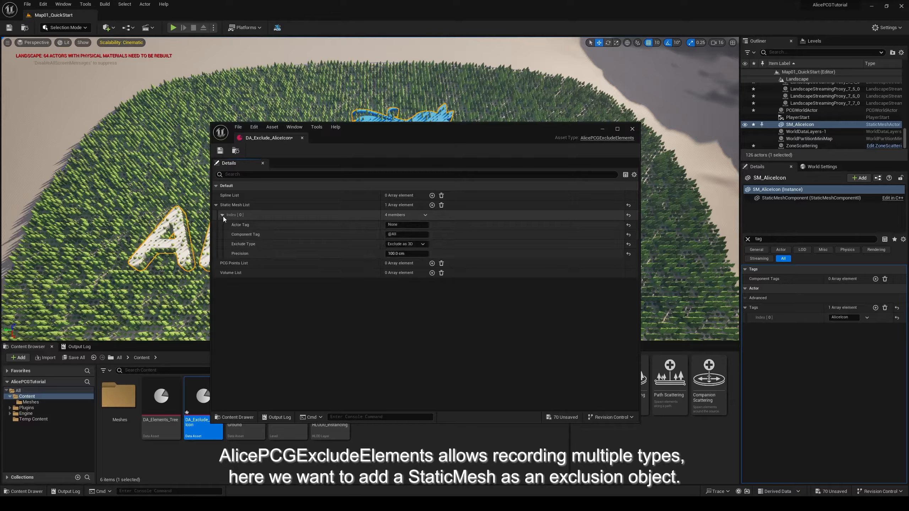
{"action": "left_click", "coordinate": [386, 225]}
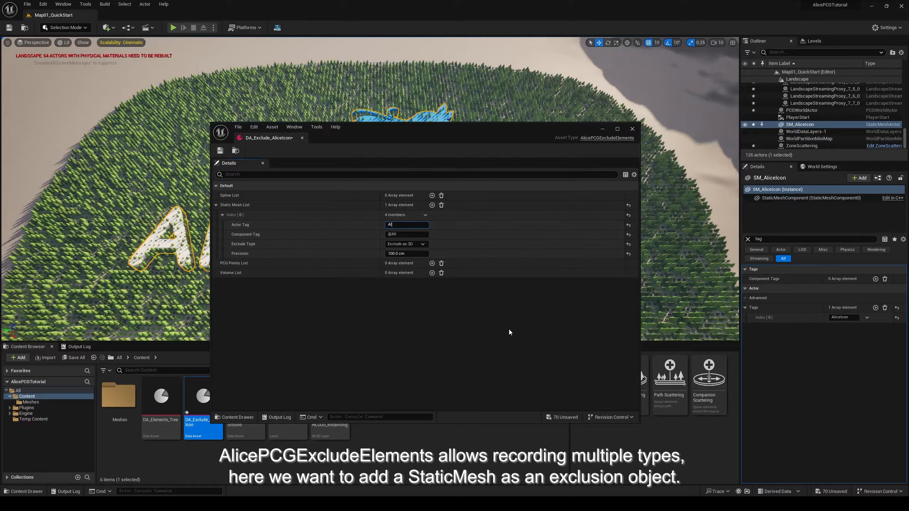
{"action": "type", "text": "AliceIco"}
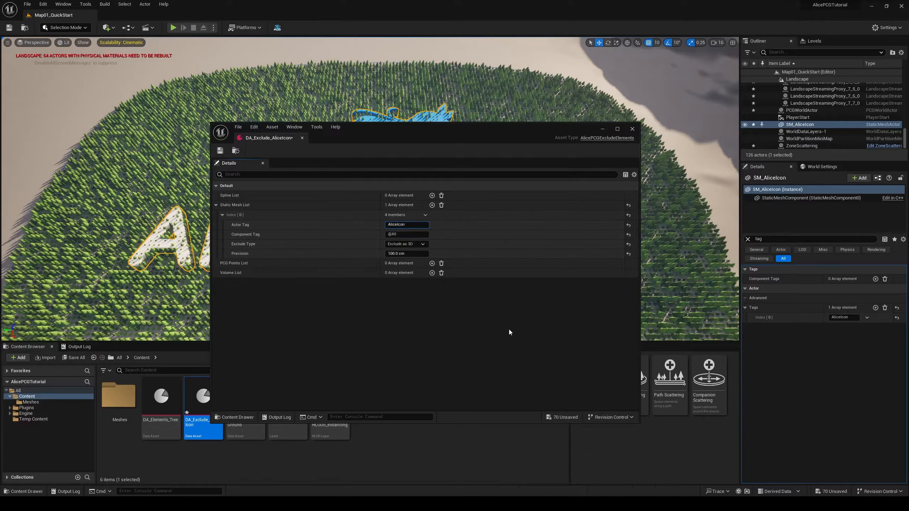
{"action": "type", "text": "n"}
{"action": "key", "text": "Return"}
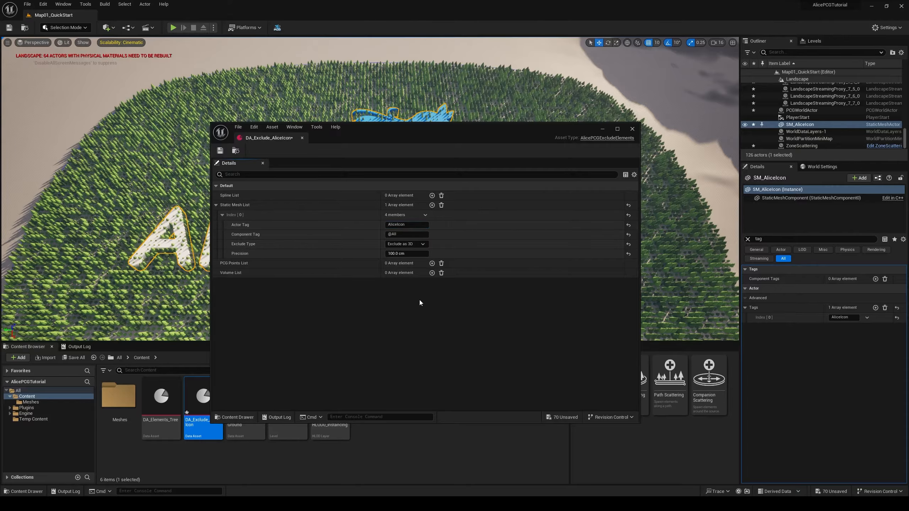
{"action": "left_click", "coordinate": [219, 151]}
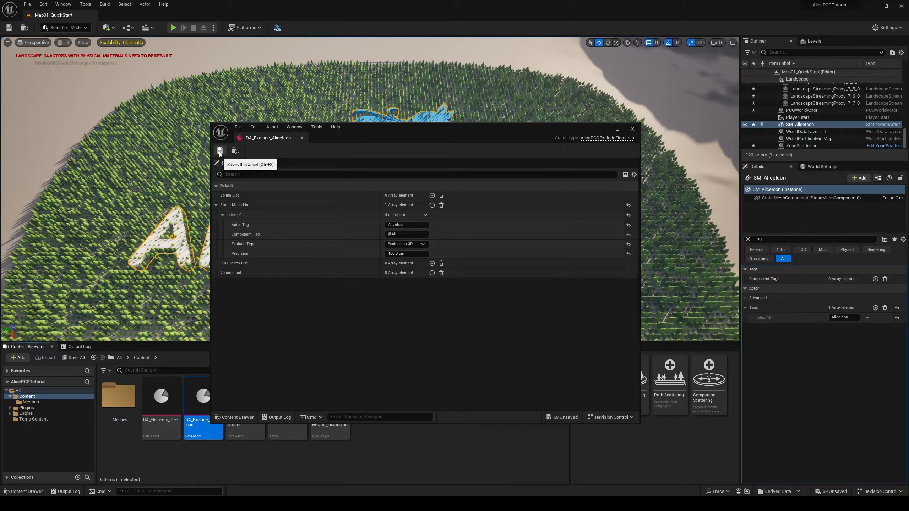
{"action": "left_click", "coordinate": [632, 128]}
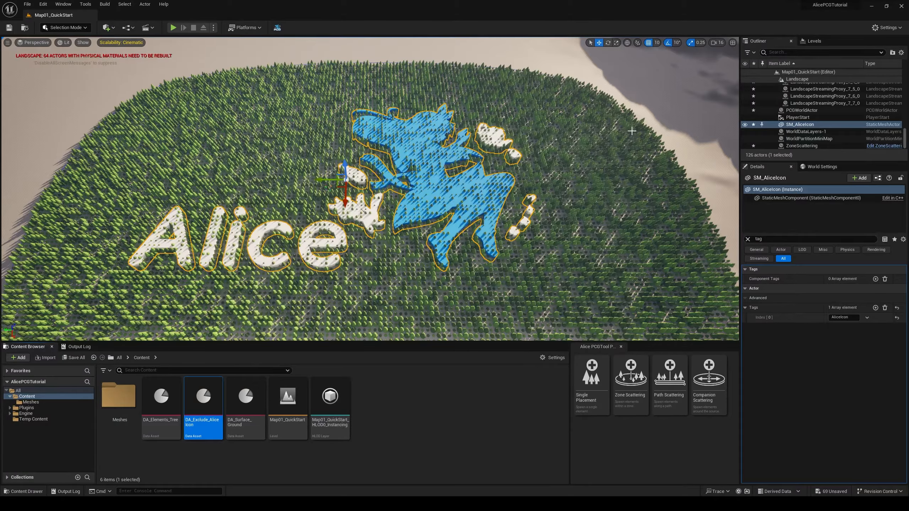
- Assign DA_Exclude_AliceIcon as the Exclude Element List Asset of the ZoneScattering actor and update its cache
{"action": "left_click", "coordinate": [578, 211]}
{"action": "left_click", "coordinate": [748, 239]}
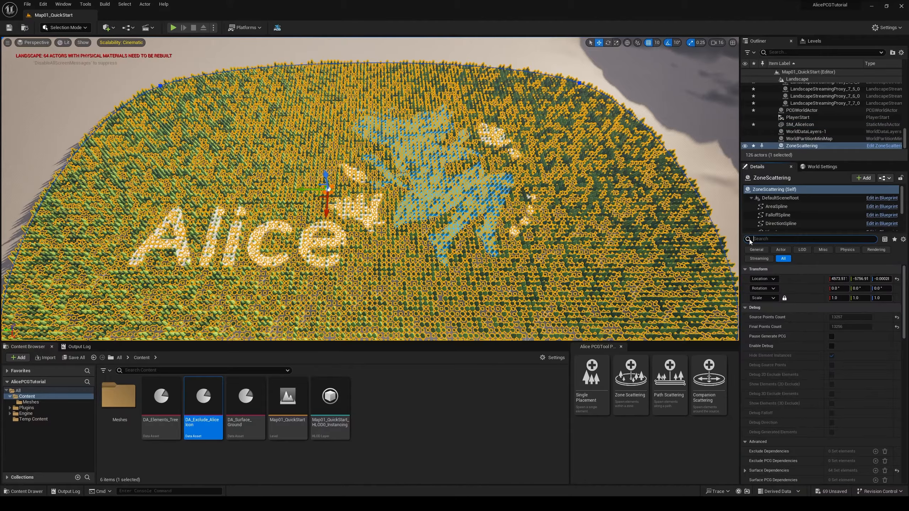
{"action": "scroll", "coordinate": [899, 349], "scroll_direction": "down", "scroll_amount": 3}
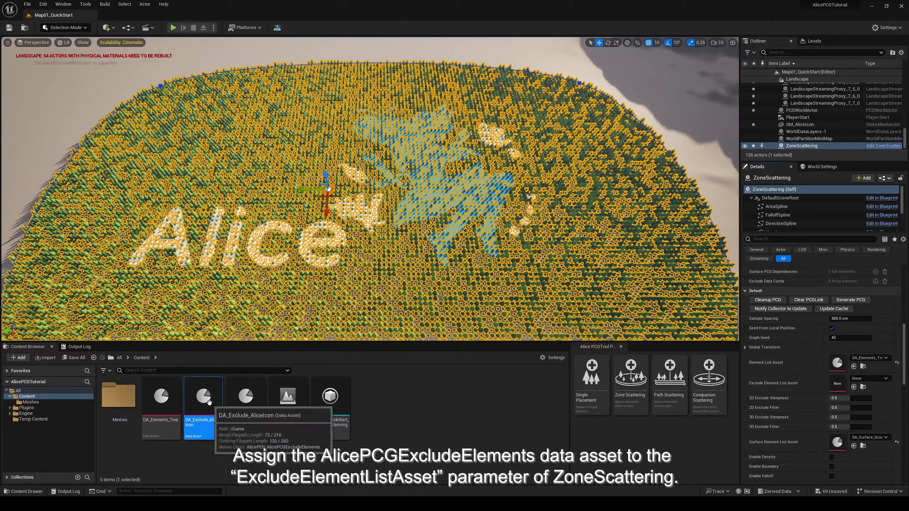
{"action": "left_click_drag", "start_coordinate": [206, 423], "coordinate": [840, 384]}
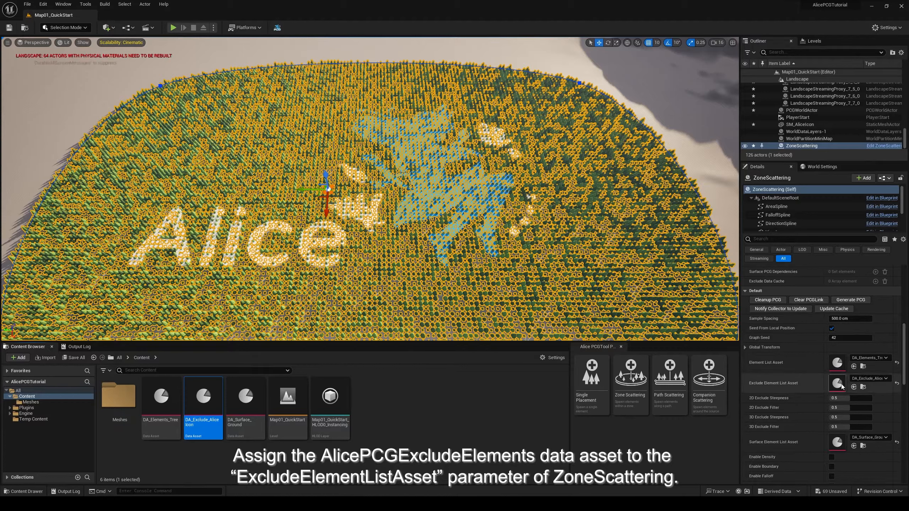
{"action": "left_click", "coordinate": [834, 309]}
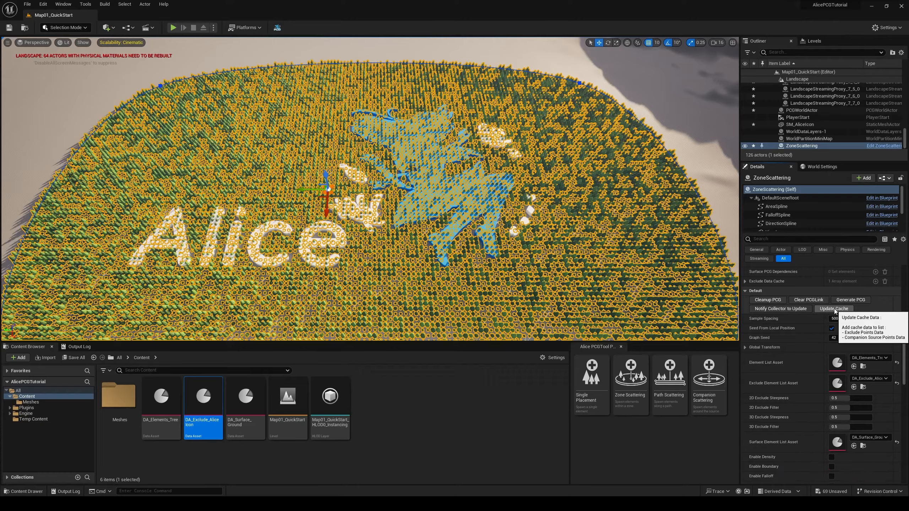
- Enable Debug and Debug 3D Exclude Elements on the ZoneScattering actor and inspect the exclusion voxels around the Alice lettering
{"action": "left_click", "coordinate": [514, 433]}
{"action": "key", "text": "F2"}
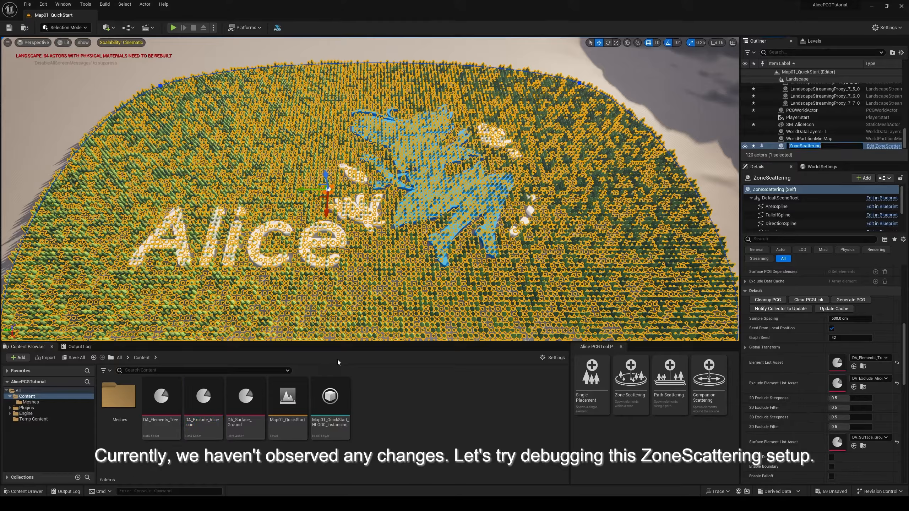
{"action": "left_click", "coordinate": [471, 424]}
{"action": "left_click_drag", "start_coordinate": [906, 332], "coordinate": [907, 320]}
{"action": "scroll", "coordinate": [906, 320], "scroll_direction": "up", "scroll_amount": 5}
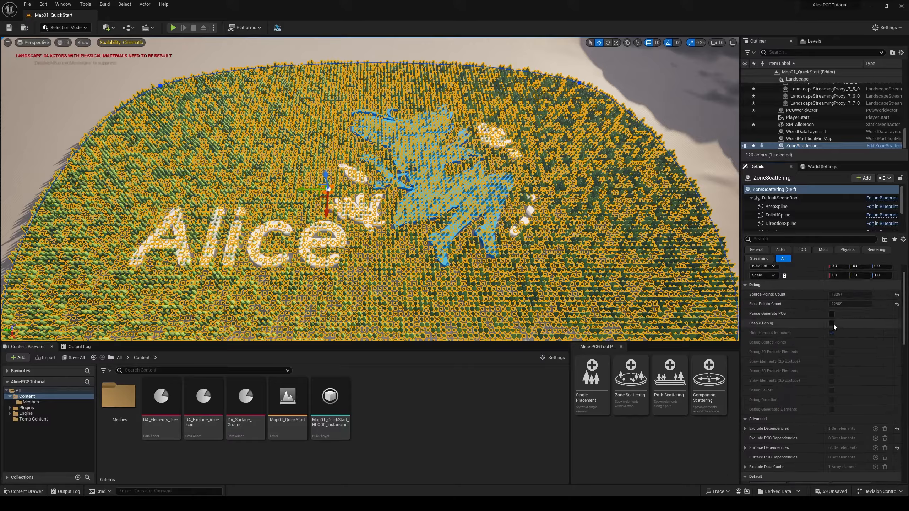
{"action": "left_click", "coordinate": [832, 324]}
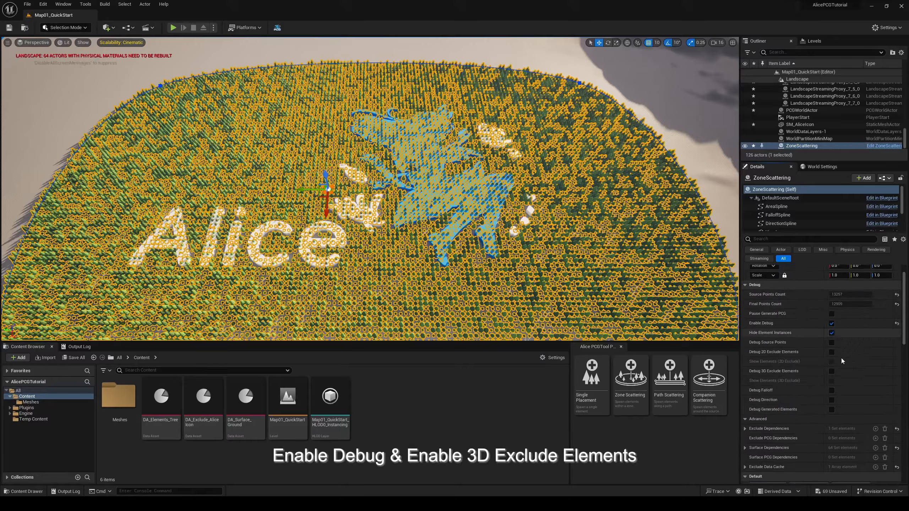
{"action": "left_click", "coordinate": [832, 372]}
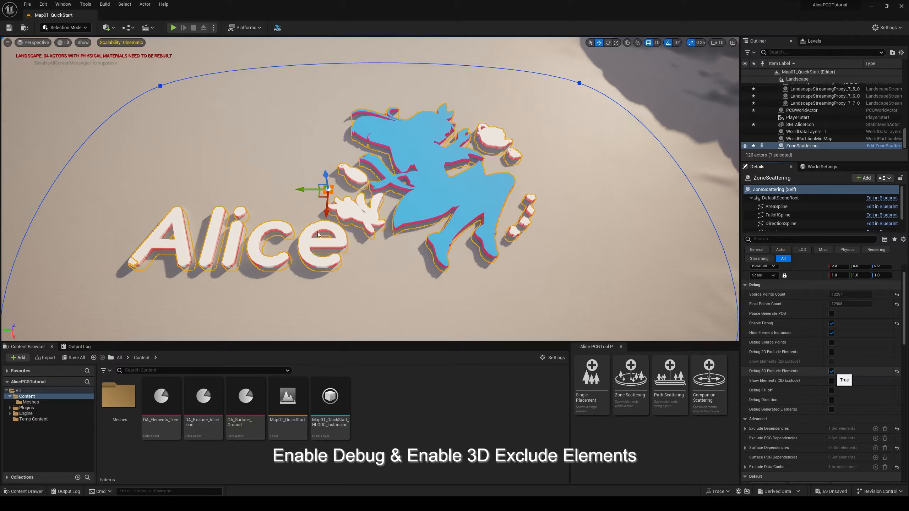
{"action": "right_click_drag", "start_coordinate": [440, 243], "coordinate": [293, 198]}
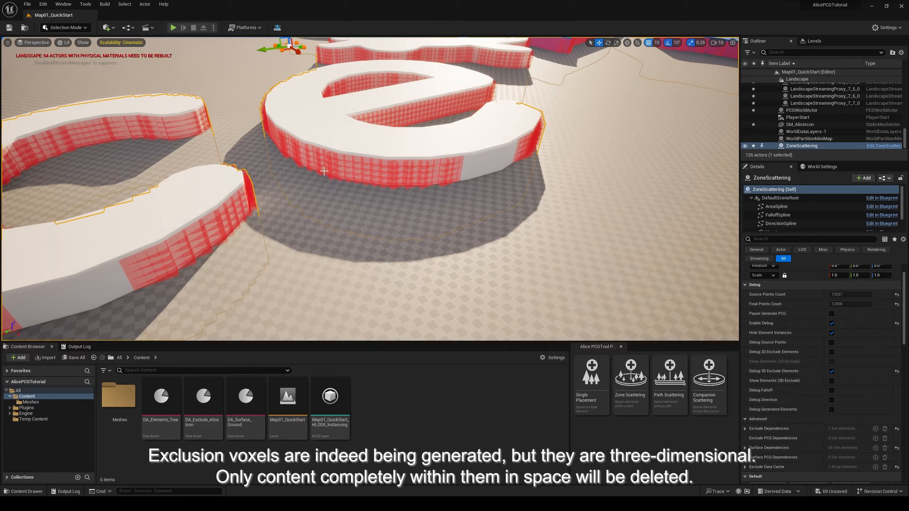
{"action": "right_click_drag", "start_coordinate": [361, 160], "coordinate": [310, 165]}
{"action": "key", "text": "s"}
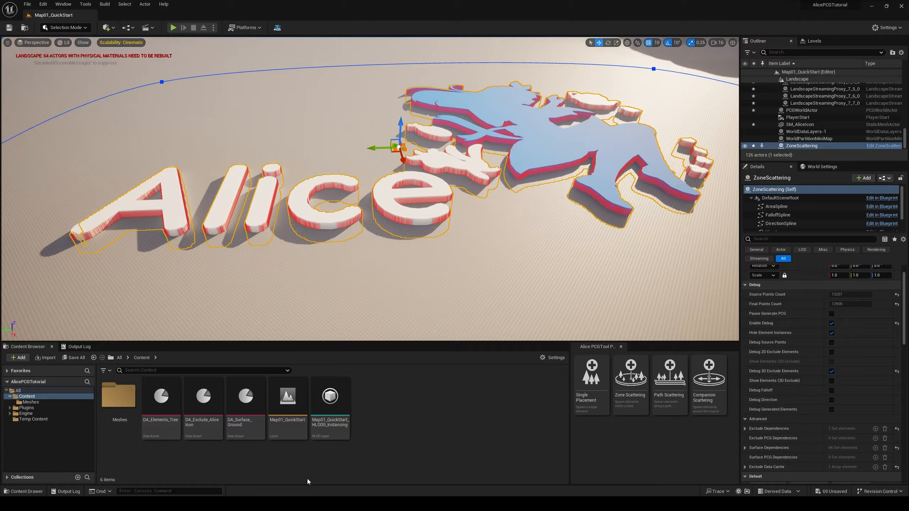
- Set the Exclude Type in DA_Exclude_AliceIcon to Exclude as 2D, save and close the asset, and update the ZoneScattering cache
{"action": "scroll", "coordinate": [820, 376], "scroll_direction": "down", "scroll_amount": 5}
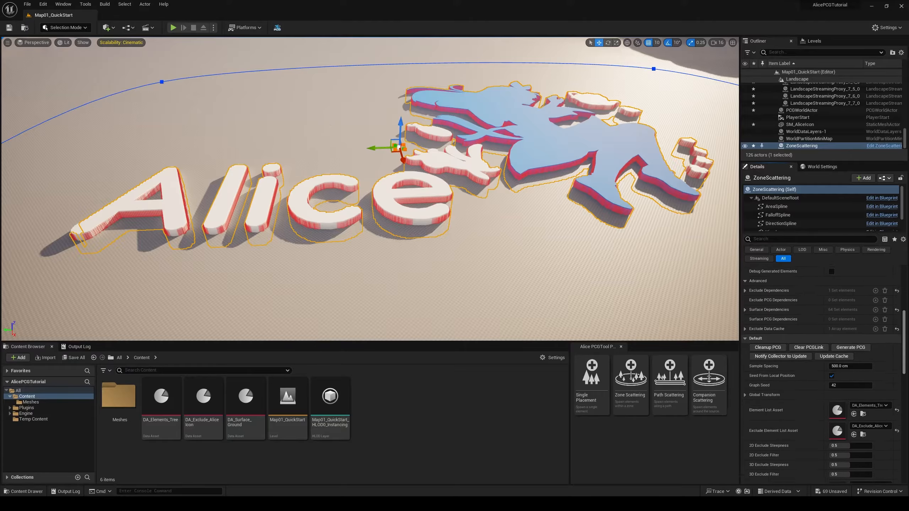
{"action": "scroll", "coordinate": [820, 376], "scroll_direction": "down", "scroll_amount": 1}
{"action": "double_click", "coordinate": [834, 414]}
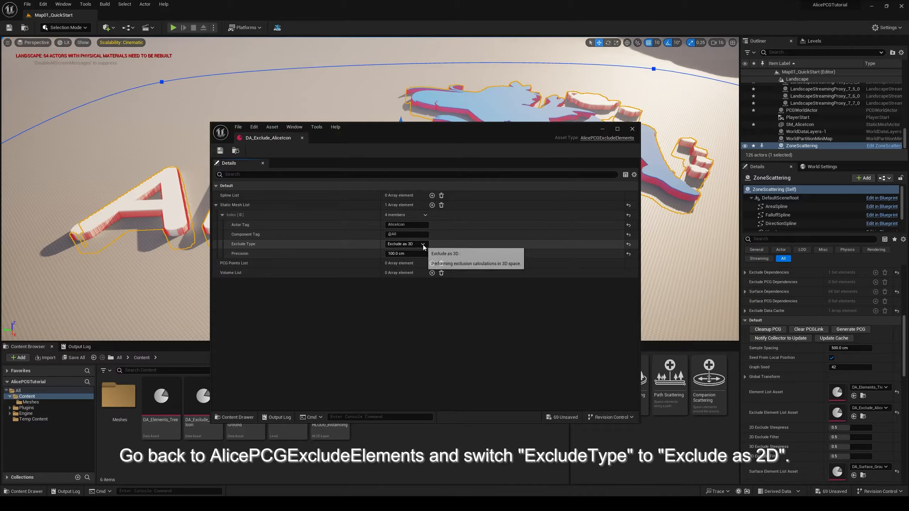
{"action": "left_click", "coordinate": [407, 244]}
{"action": "left_click", "coordinate": [418, 251]}
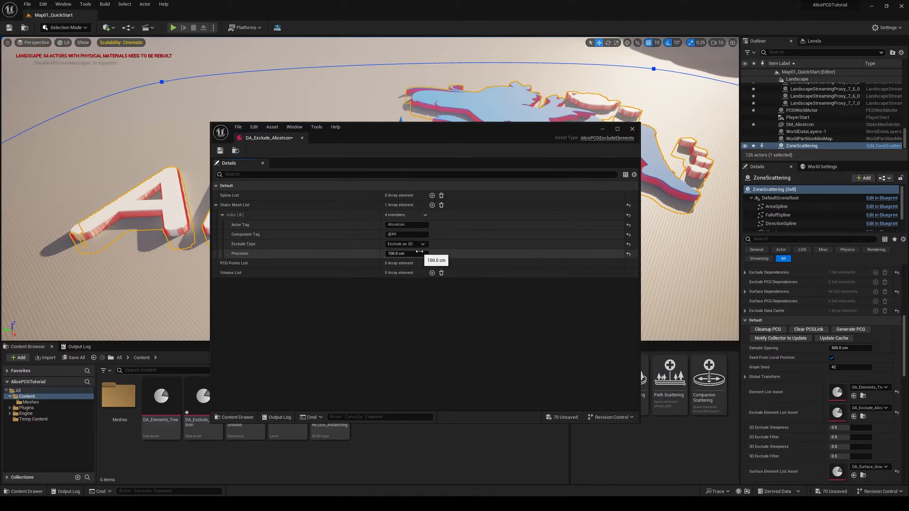
{"action": "left_click", "coordinate": [222, 152]}
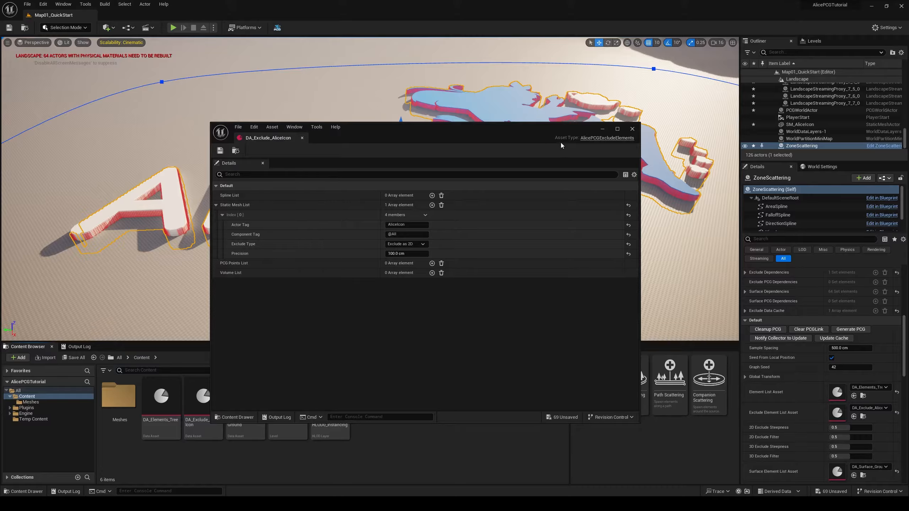
{"action": "left_click", "coordinate": [632, 130]}
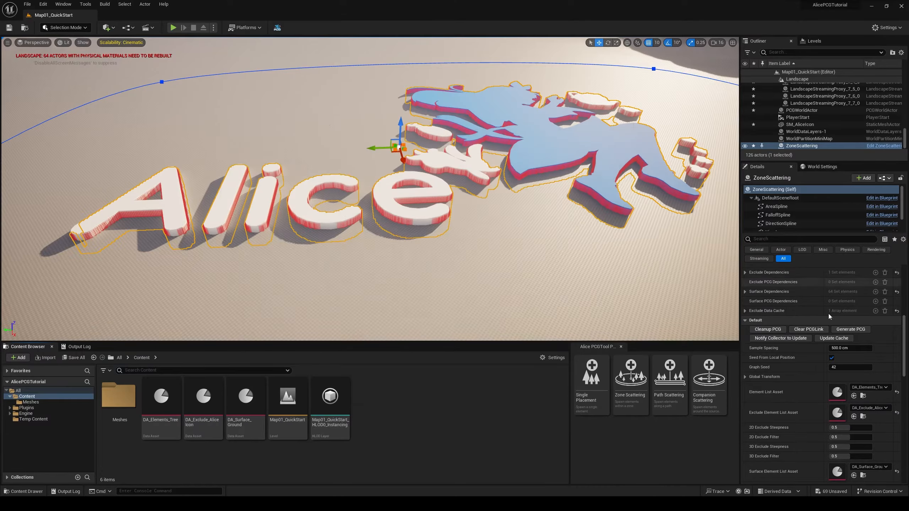
{"action": "left_click", "coordinate": [831, 338]}
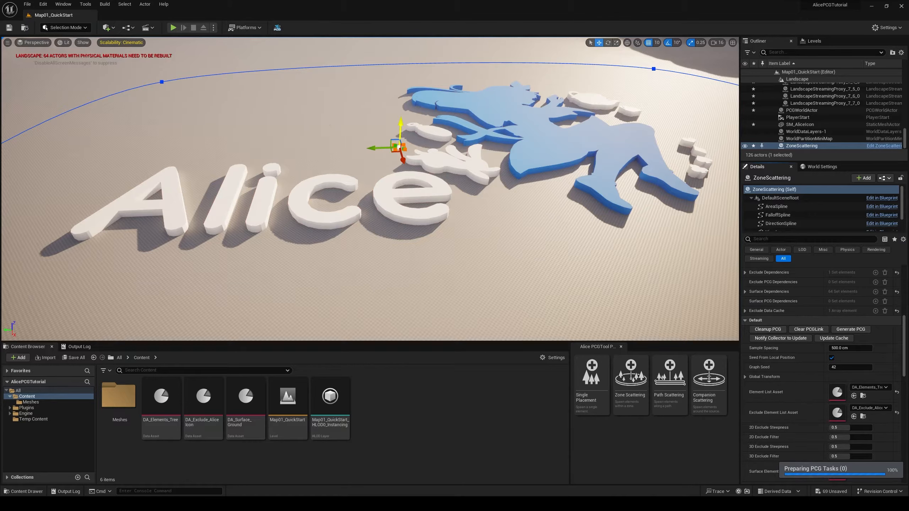
- Raise the ZoneScattering actor slightly above the Alice icon mesh and enable Debug 2D Exclude Elements
{"action": "left_click_drag", "start_coordinate": [400, 128], "coordinate": [400, 109]}
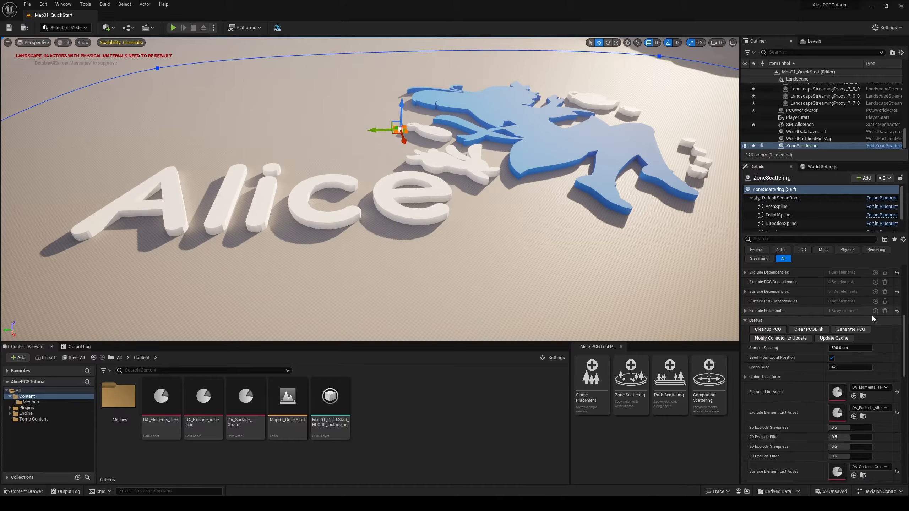
{"action": "left_click_drag", "start_coordinate": [905, 326], "coordinate": [905, 293]}
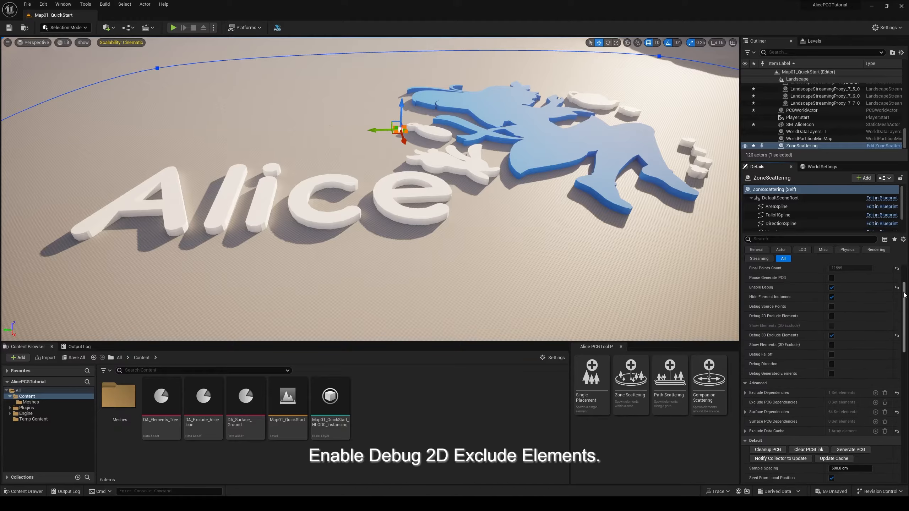
{"action": "left_click", "coordinate": [832, 317]}
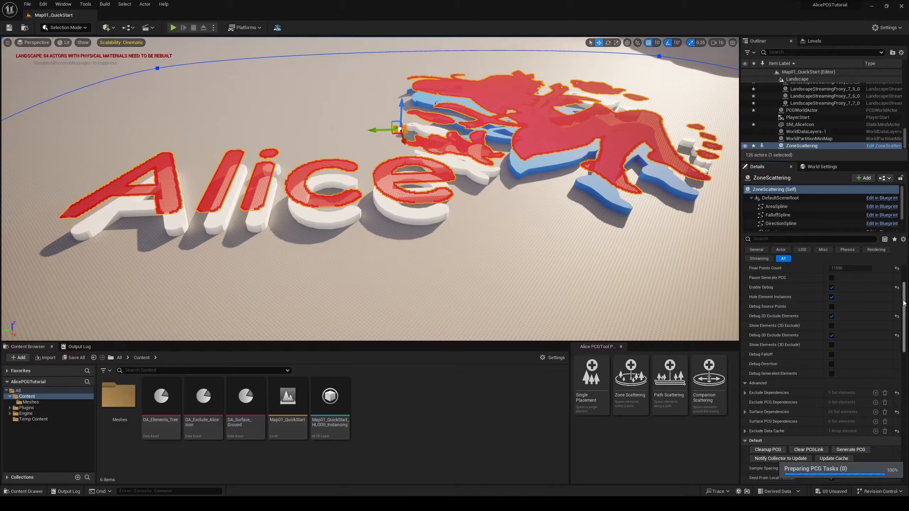
- Disable Debug on the ZoneScattering actor, view the forest around the Alice icon from above, and clear the selection
{"action": "scroll", "coordinate": [904, 310], "scroll_direction": "up", "scroll_amount": 1}
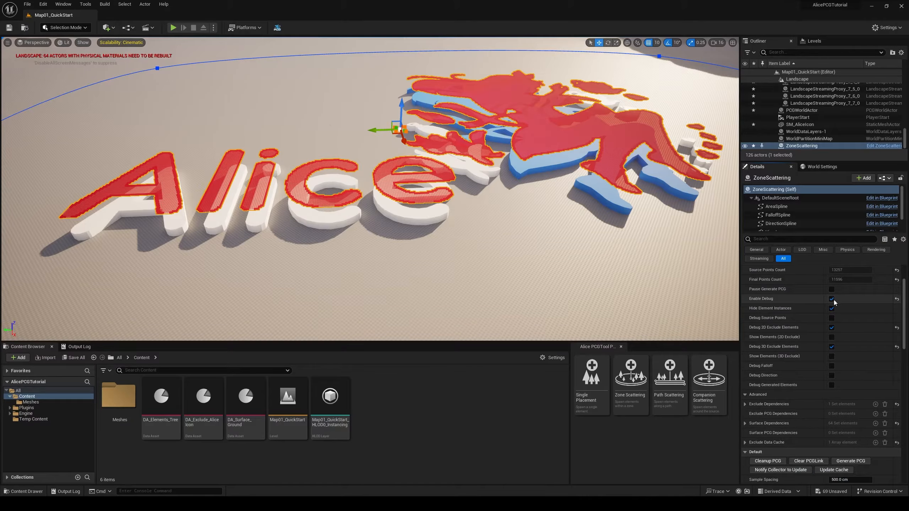
{"action": "left_click", "coordinate": [832, 299]}
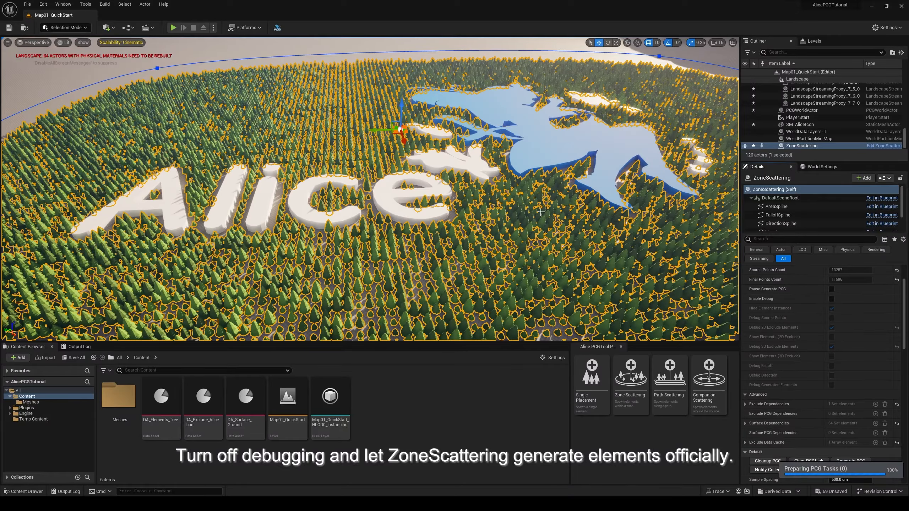
{"action": "right_click_drag", "start_coordinate": [539, 212], "coordinate": [539, 265]}
{"action": "right_click_drag", "start_coordinate": [400, 248], "coordinate": [401, 226]}
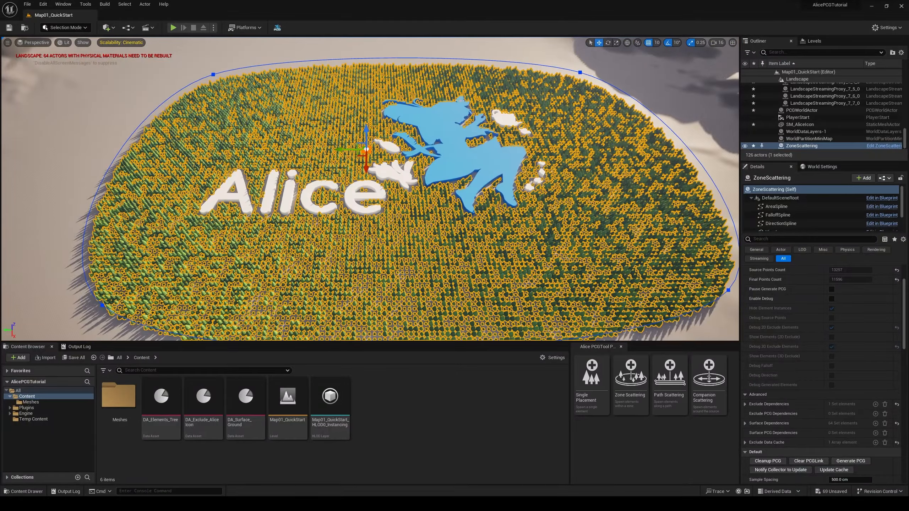
{"action": "key", "text": "Escape"}
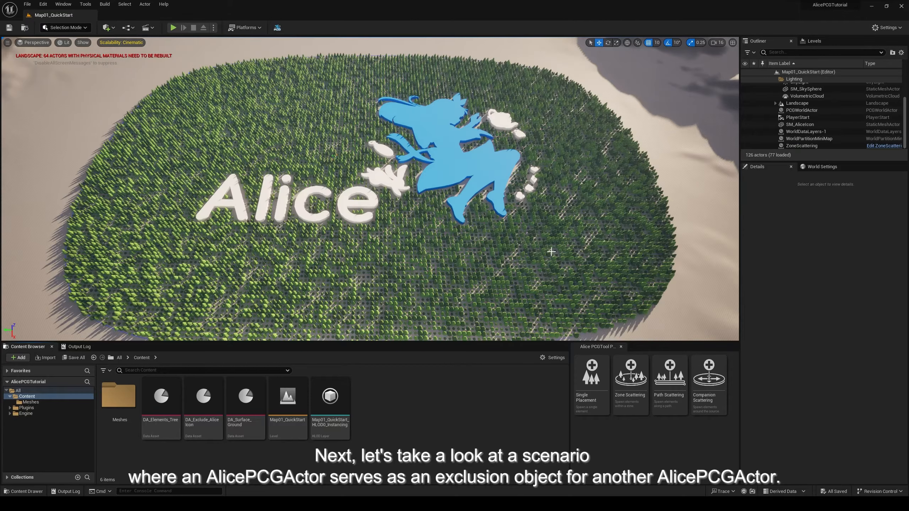
- Place a second Zone Scattering actor beside the forest and enlarge its area spline so that it overlaps the forest edge
{"action": "right_click_drag", "start_coordinate": [552, 253], "coordinate": [611, 281]}
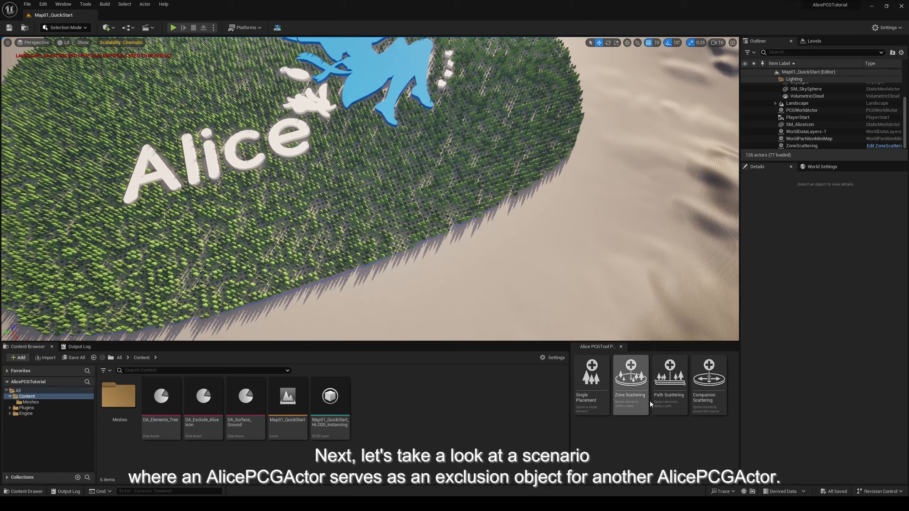
{"action": "left_click_drag", "start_coordinate": [631, 387], "coordinate": [421, 206]}
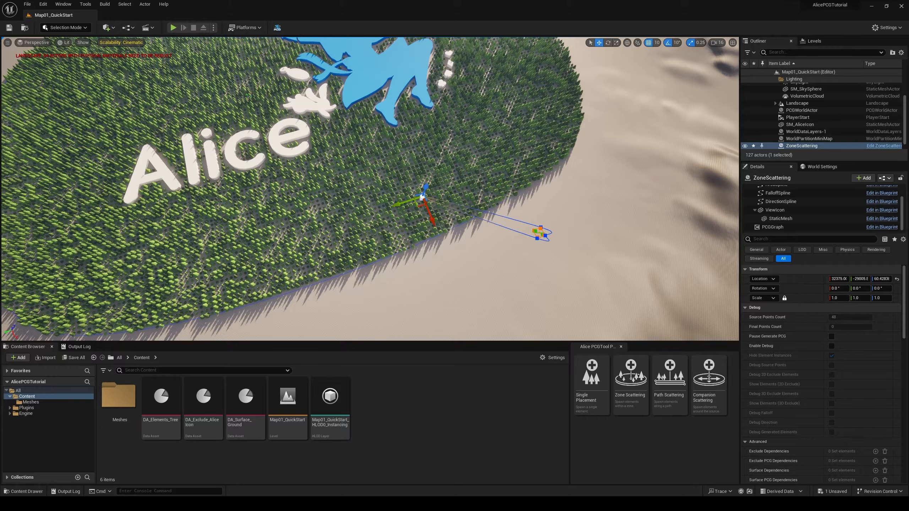
{"action": "left_click", "coordinate": [540, 227]}
{"action": "left_click_drag", "start_coordinate": [539, 236], "coordinate": [576, 292]}
{"action": "left_click", "coordinate": [537, 239]}
{"action": "left_click", "coordinate": [545, 235]}
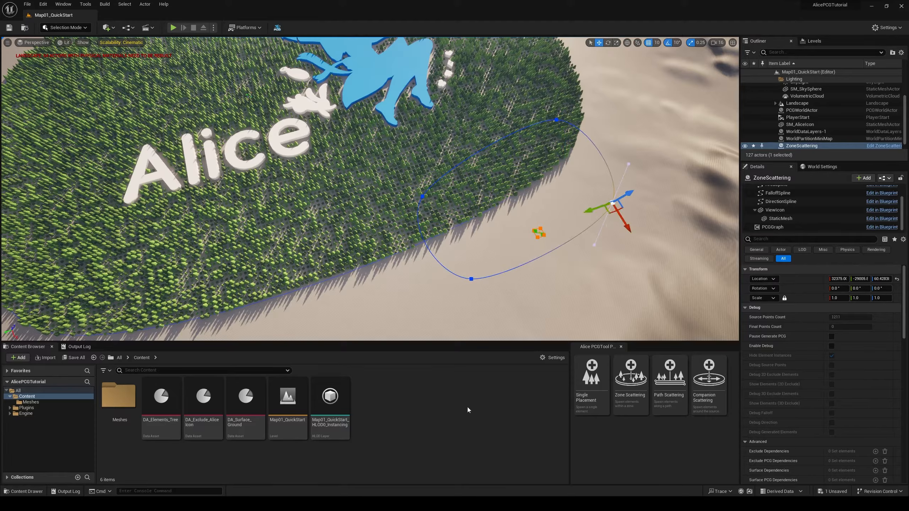
- Create an Alice PCGScattering Elements data asset in the Content folder and name it DA_Elements_TreeB
{"action": "right_click", "coordinate": [392, 410]}
{"action": "mouse_move", "coordinate": [400, 355]}
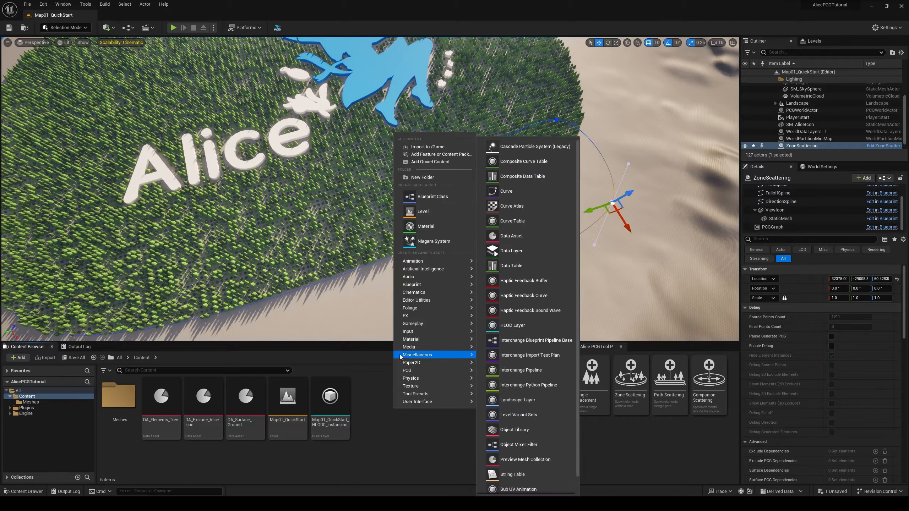
{"action": "left_click", "coordinate": [524, 235]}
{"action": "left_click", "coordinate": [422, 215]}
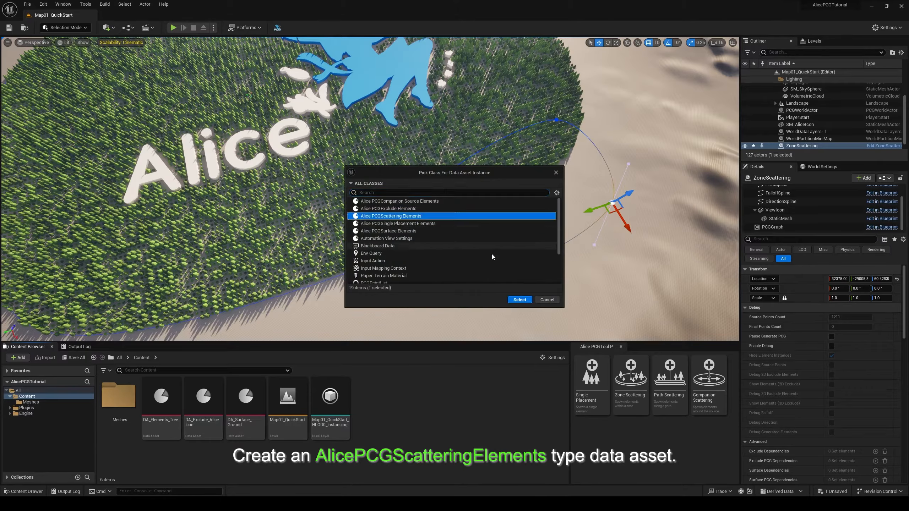
{"action": "left_click", "coordinate": [520, 299]}
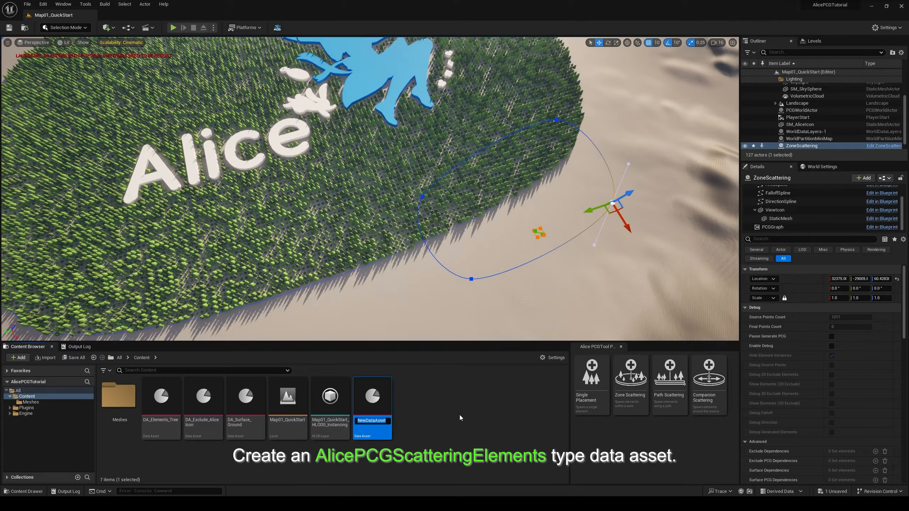
{"action": "type", "text": "DA_Elements_"}
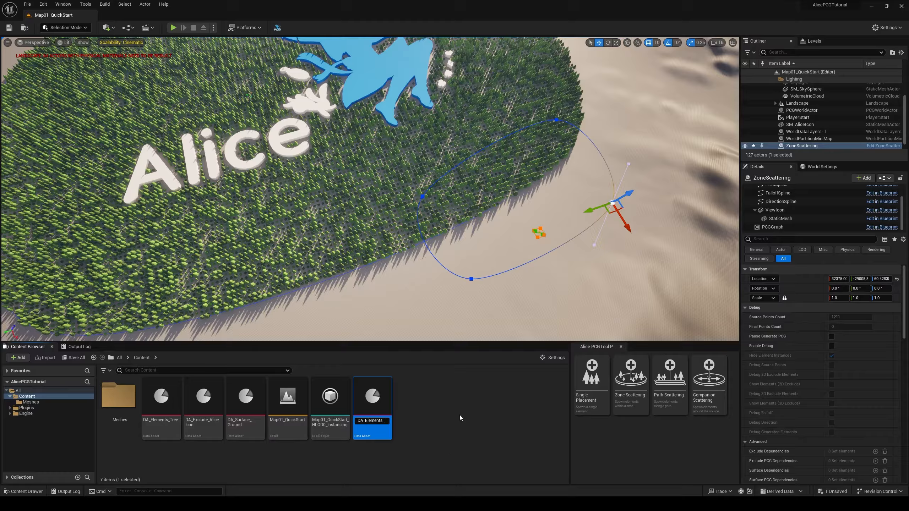
{"action": "type", "text": "Tree"}
{"action": "type", "text": "_B"}
{"action": "key", "text": "Return"}
- Add a Static Mesh List element using SM_Tree_Giant_Regular_Fallen to DA_Elements_TreeB and close the asset
{"action": "double_click", "coordinate": [214, 399]}
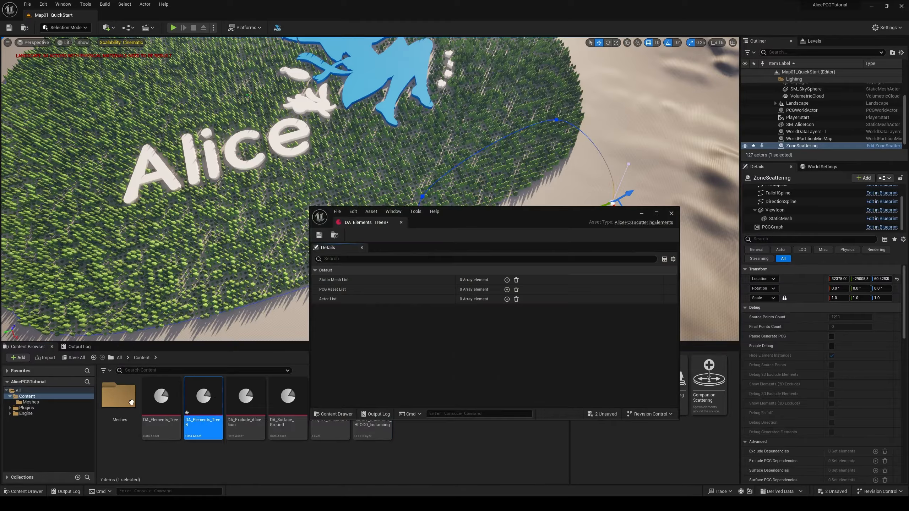
{"action": "left_click", "coordinate": [30, 402]}
{"action": "left_click", "coordinate": [506, 280]}
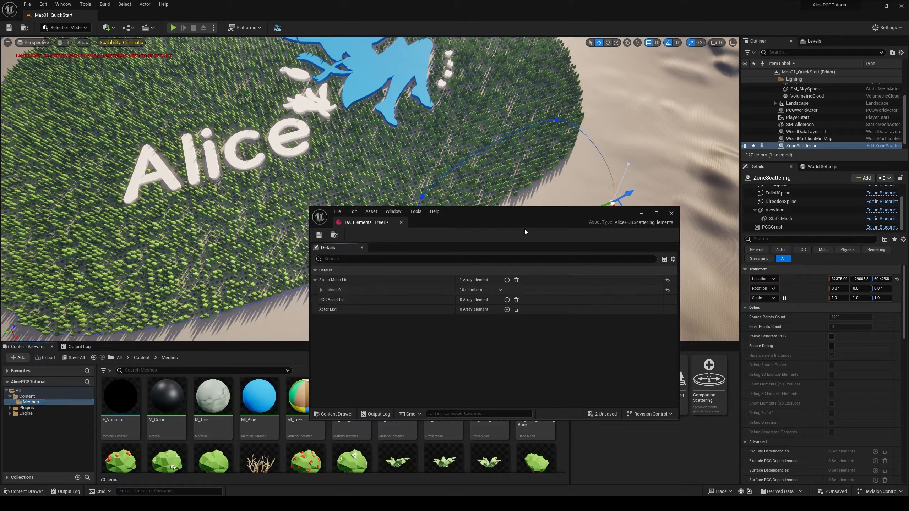
{"action": "left_click_drag", "start_coordinate": [524, 228], "coordinate": [491, 135]}
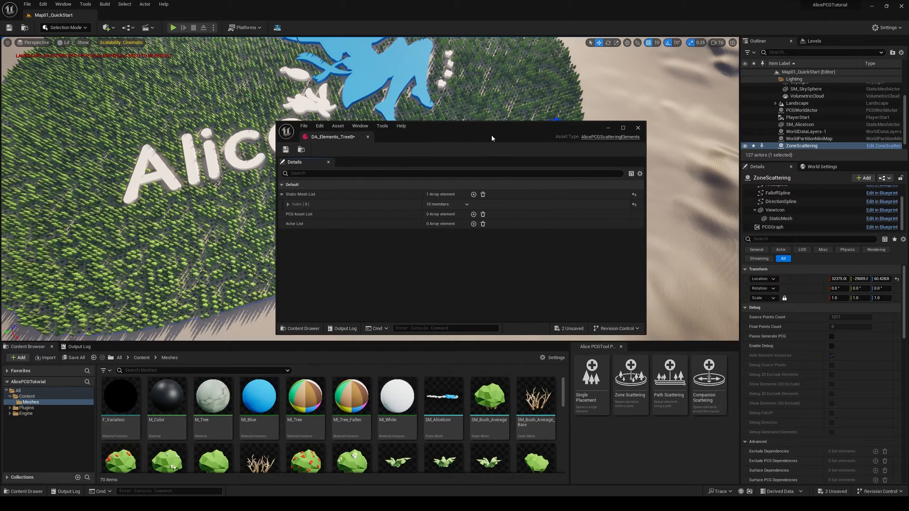
{"action": "left_click", "coordinate": [288, 204]}
{"action": "left_click_drag", "start_coordinate": [562, 397], "coordinate": [561, 455]}
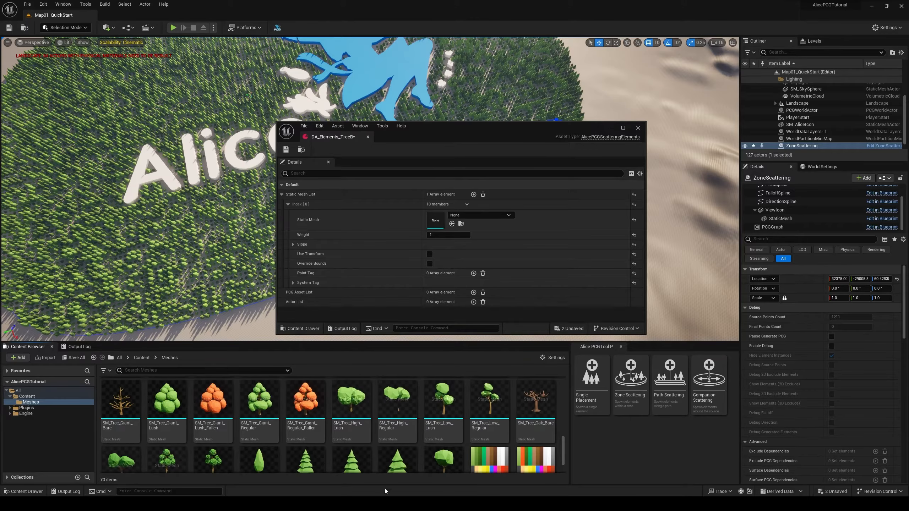
{"action": "left_click_drag", "start_coordinate": [305, 399], "coordinate": [440, 222]}
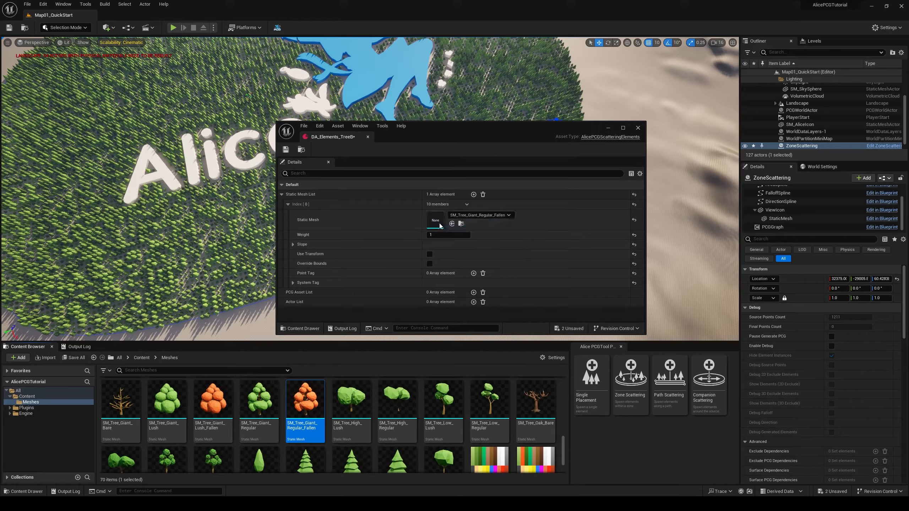
{"action": "left_click", "coordinate": [368, 137]}
- Assign DA_Elements_TreeB as the second ZoneScattering actor's Element List Asset and DA_Surface_Ground as its Surface Element List Asset
{"action": "left_click", "coordinate": [37, 397]}
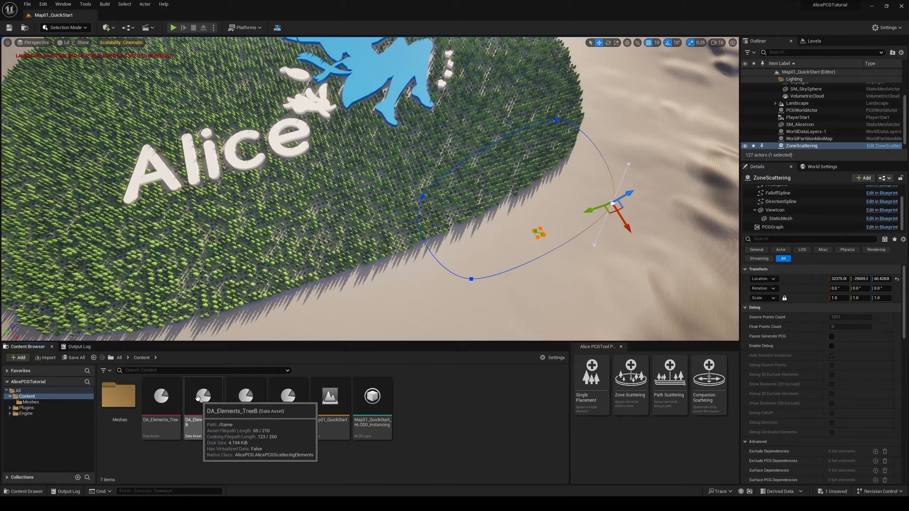
{"action": "left_click_drag", "start_coordinate": [201, 398], "coordinate": [836, 391]}
{"action": "scroll", "coordinate": [802, 324], "scroll_direction": "down", "scroll_amount": 3}
{"action": "left_click_drag", "start_coordinate": [288, 397], "coordinate": [837, 467]}
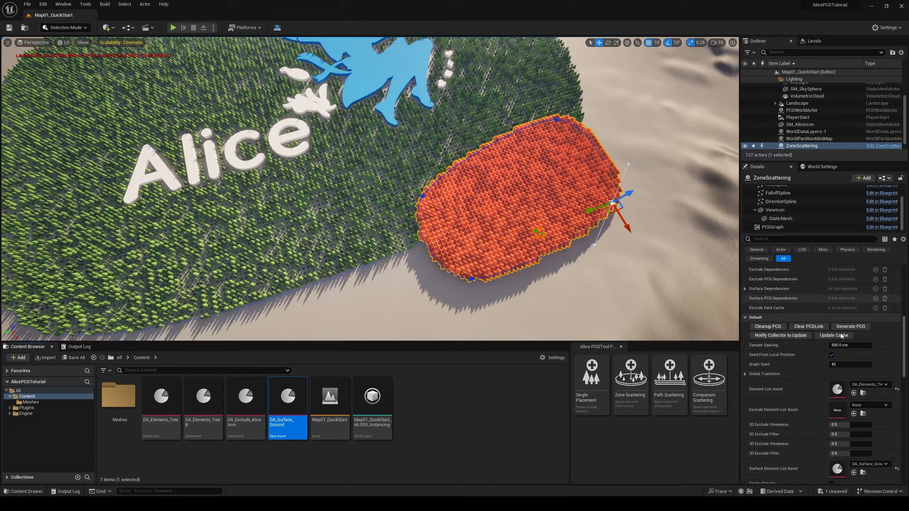
- Set the second ZoneScattering actor's Sample Spacing to 1000 cm
{"action": "left_click", "coordinate": [854, 346]}
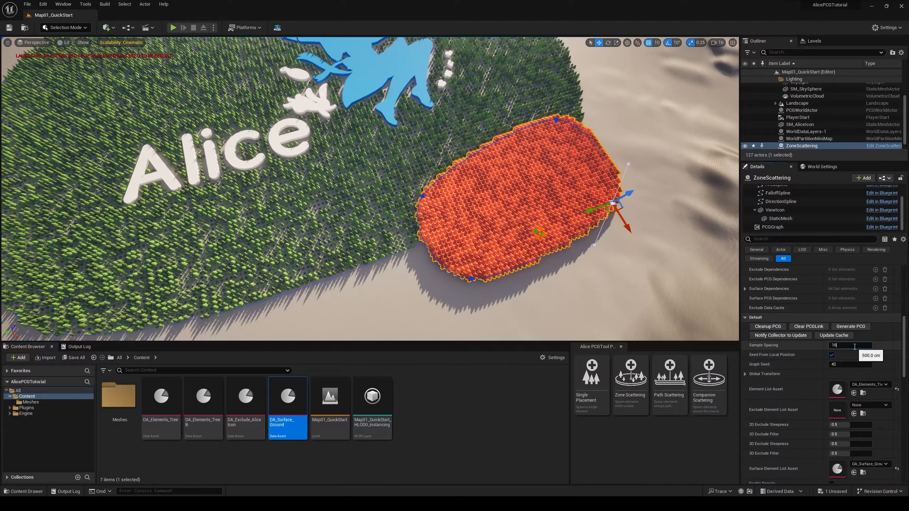
{"action": "type", "text": "1000"}
{"action": "key", "text": "Return"}
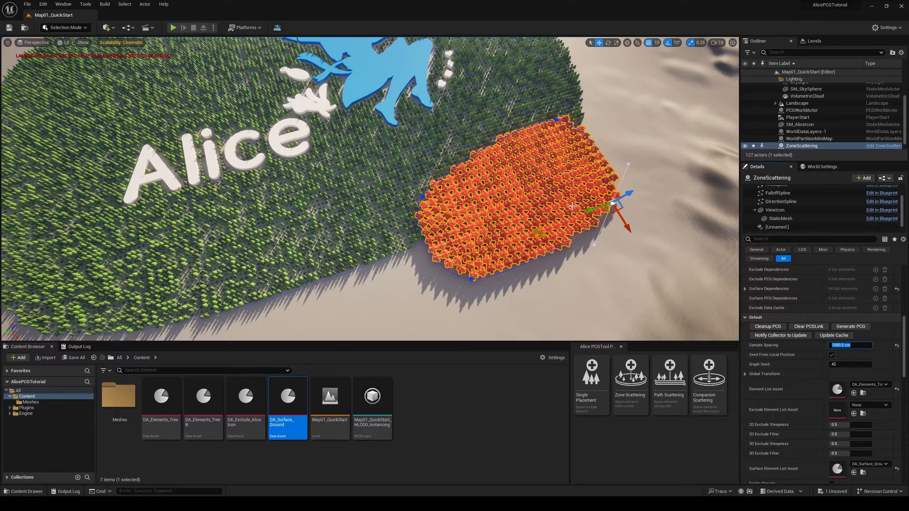
- Select the AreaSpline component of the green-tree ZoneScattering actor and filter its details for "tag"
{"action": "right_click_drag", "start_coordinate": [543, 221], "coordinate": [463, 233]}
{"action": "key", "text": "w"}
{"action": "key", "text": "s"}
{"action": "key", "text": "w"}
{"action": "left_click", "coordinate": [457, 218]}
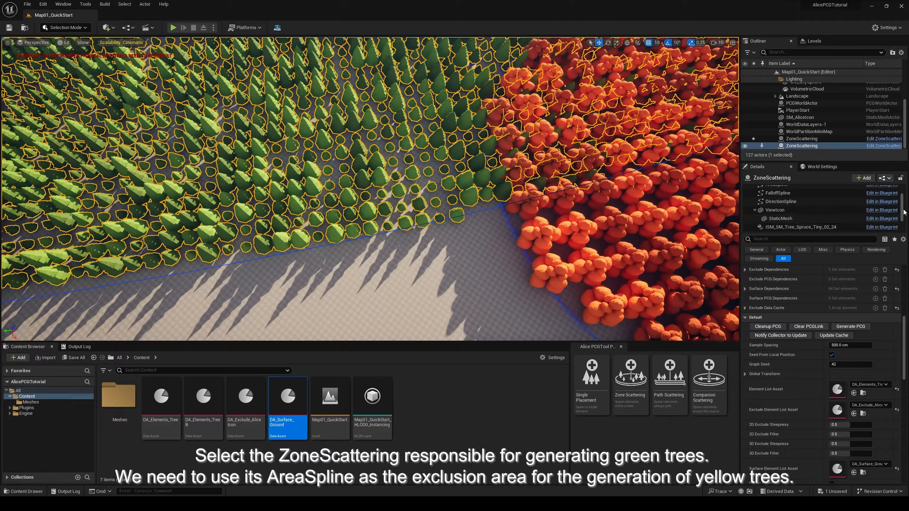
{"action": "scroll", "coordinate": [902, 204], "scroll_direction": "up", "scroll_amount": 3}
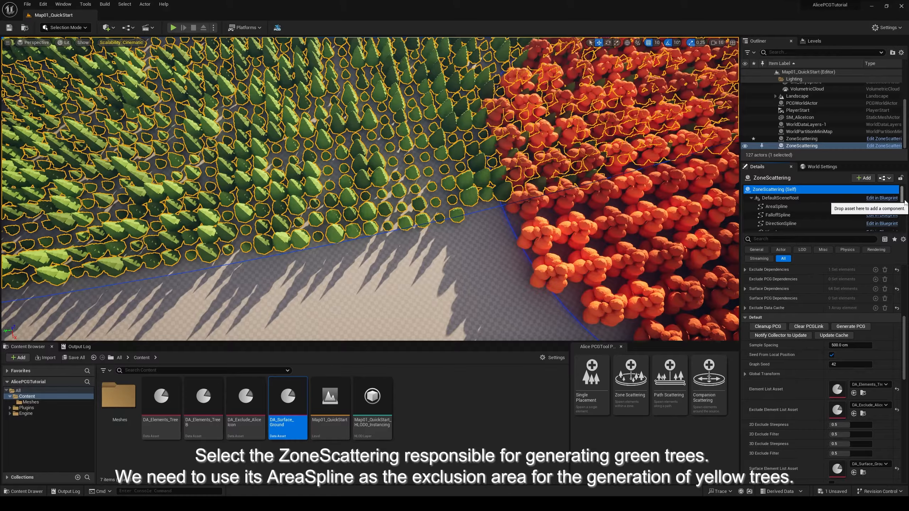
{"action": "left_click", "coordinate": [783, 210]}
{"action": "right_click_drag", "start_coordinate": [446, 212], "coordinate": [27, 184]}
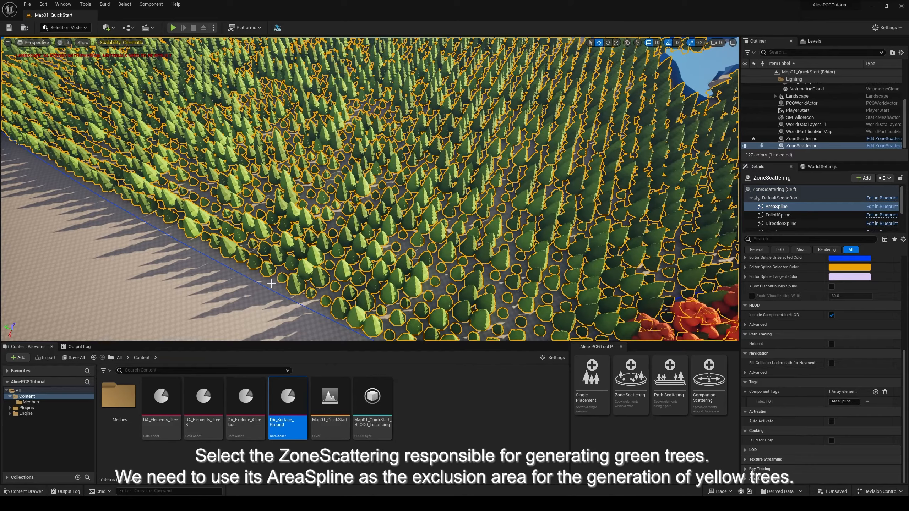
{"action": "right_click_drag", "start_coordinate": [370, 189], "coordinate": [476, 247]}
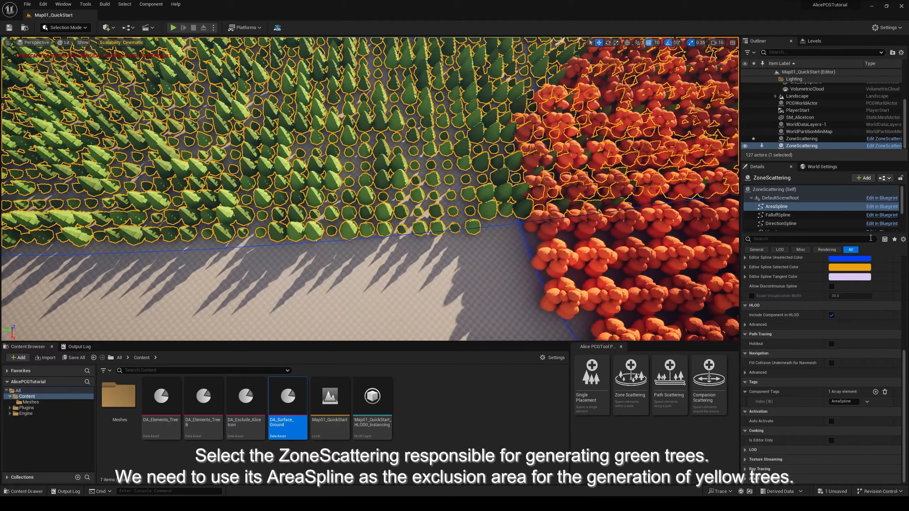
{"action": "left_click", "coordinate": [826, 240]}
{"action": "type", "text": "tag"}
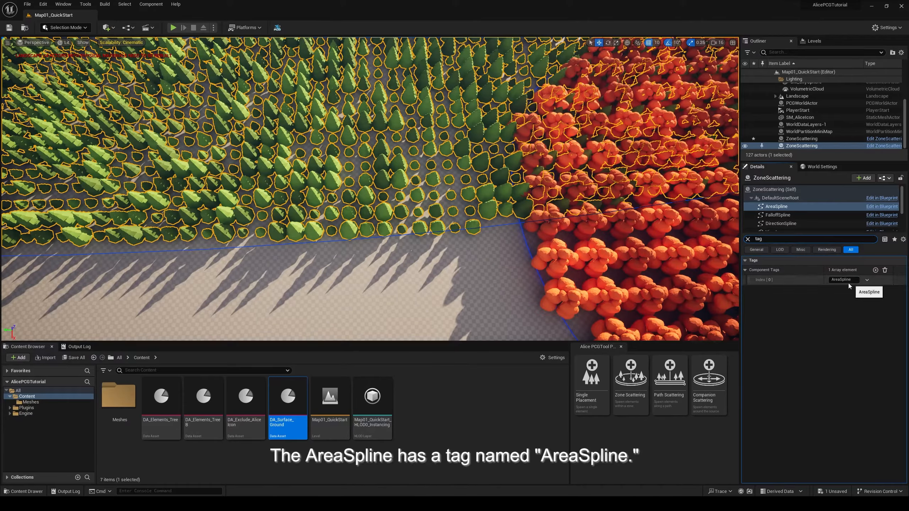
- Create an Alice PCGExclude Elements data asset in the Content folder and name it DA_Exclude_OtherAlicePCG
{"action": "right_click", "coordinate": [438, 430]}
{"action": "mouse_move", "coordinate": [465, 366]}
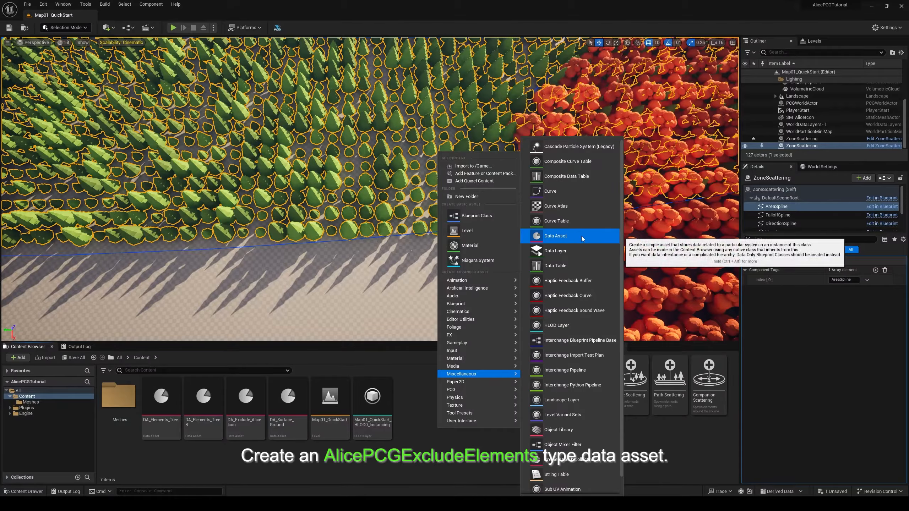
{"action": "left_click", "coordinate": [581, 236]}
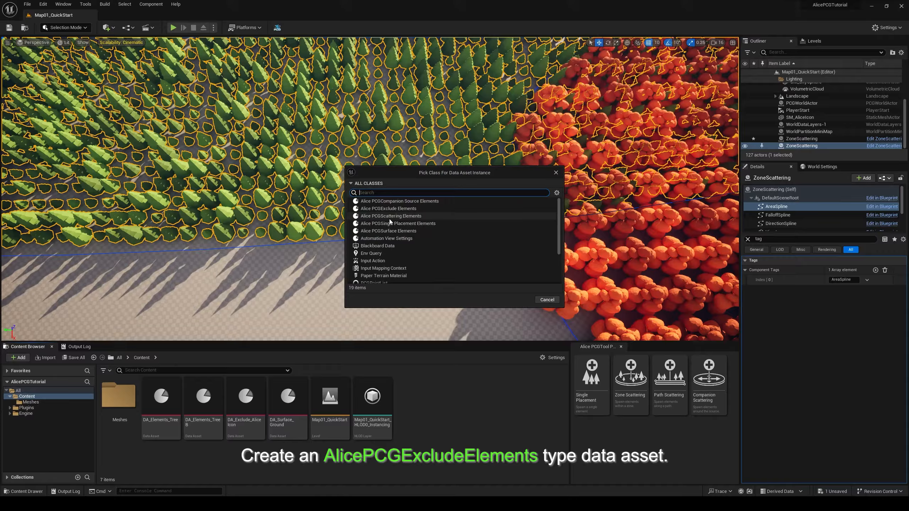
{"action": "left_click", "coordinate": [379, 210]}
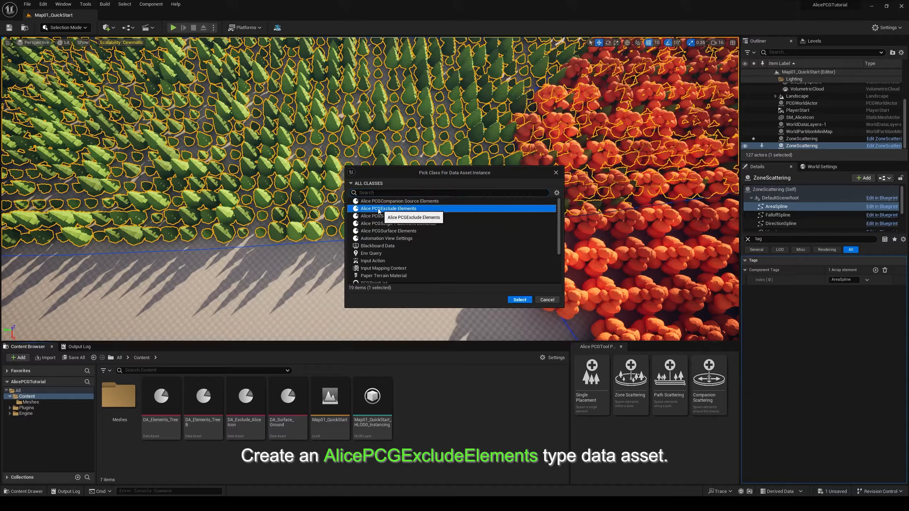
{"action": "left_click", "coordinate": [518, 301]}
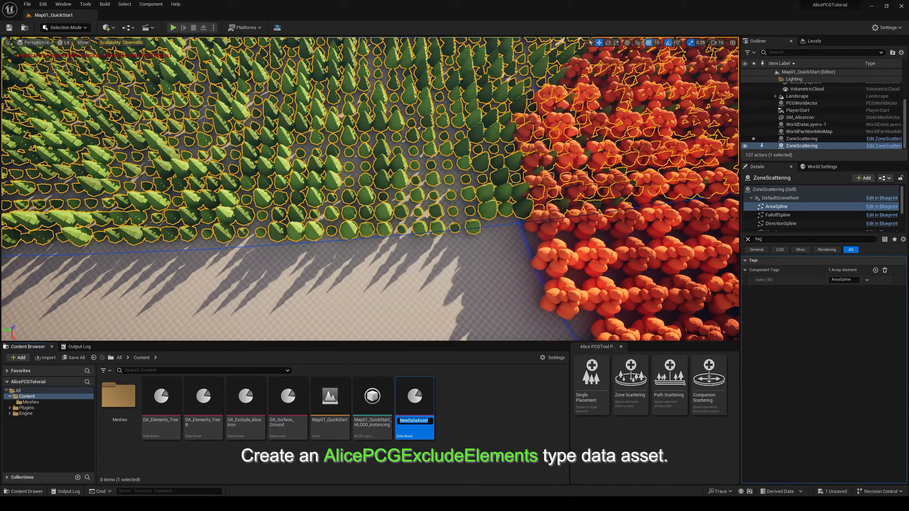
{"action": "type", "text": "DA_Exclude"}
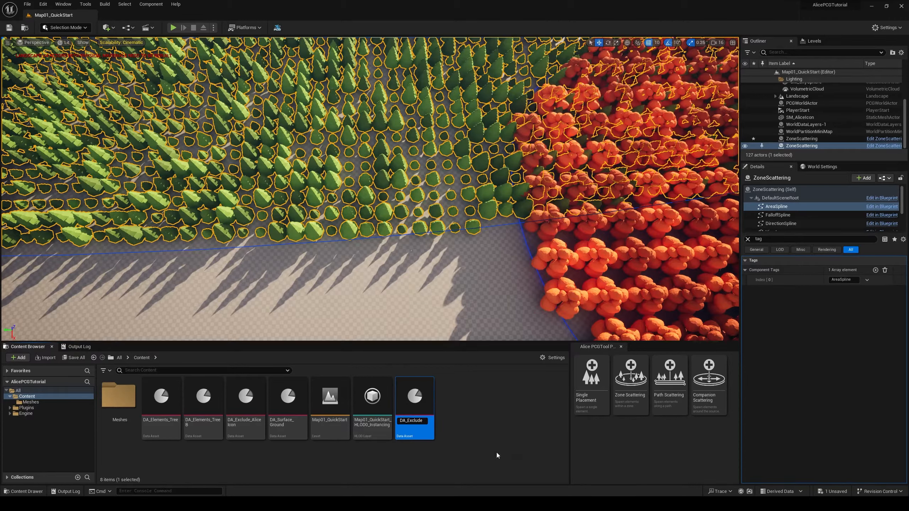
{"action": "type", "text": "_"}
{"action": "type", "text": "Other"}
{"action": "type", "text": "AlicePCG"}
{"action": "key", "text": "Return"}
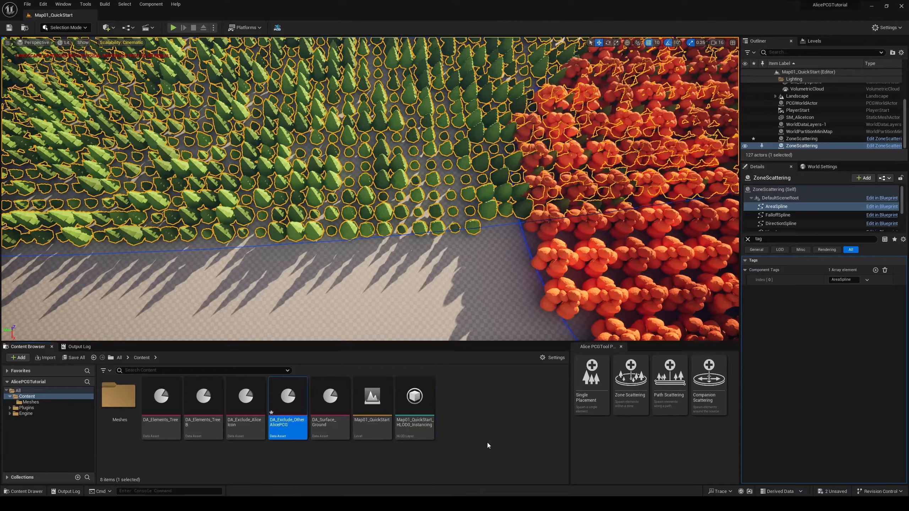
- Add a Spline List element to DA_Exclude_OtherAlicePCG and set its Type to Area
{"action": "double_click", "coordinate": [295, 408]}
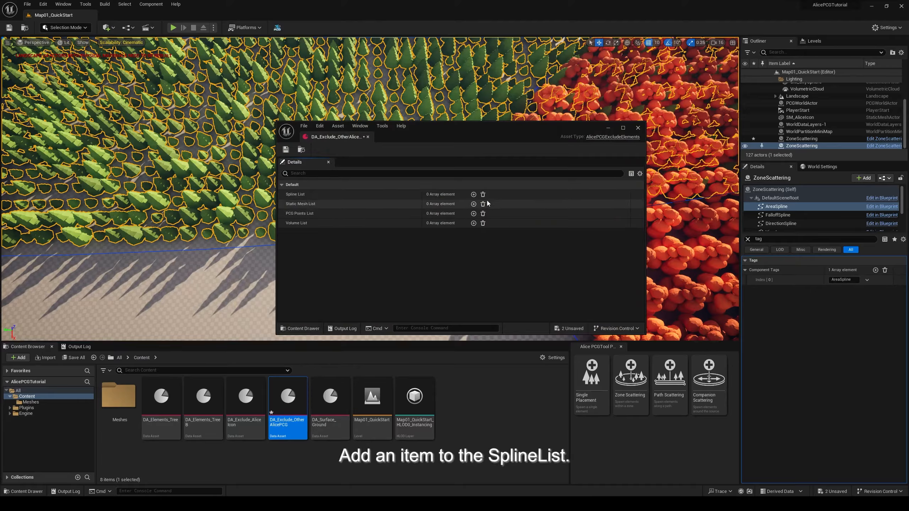
{"action": "left_click", "coordinate": [473, 194]}
{"action": "left_click", "coordinate": [288, 204]}
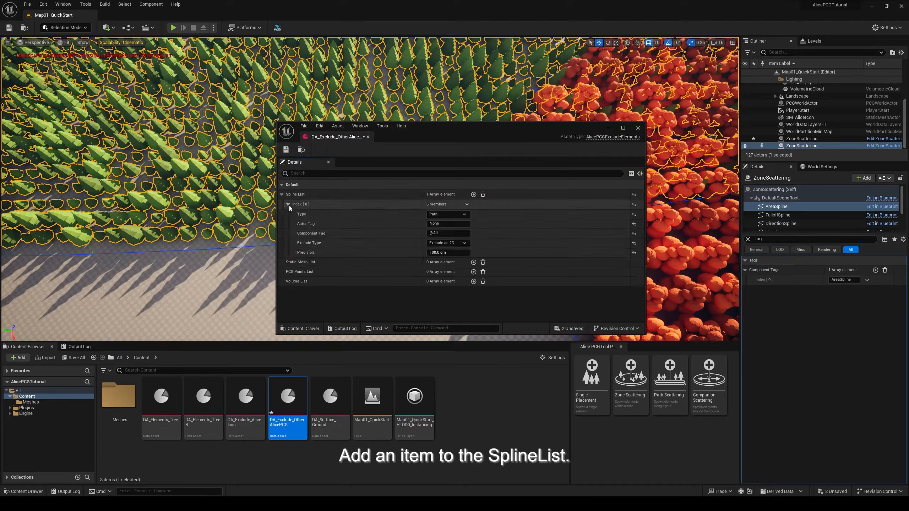
{"action": "left_click", "coordinate": [445, 215]}
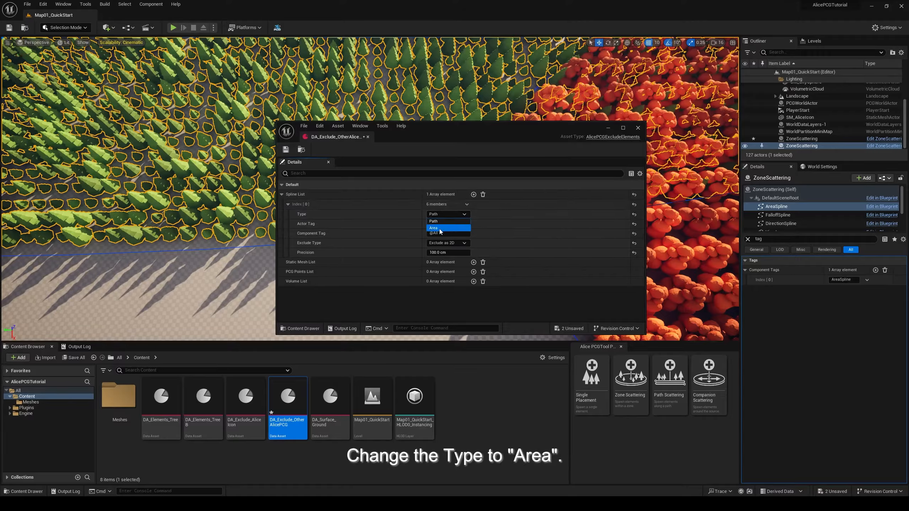
{"action": "left_click", "coordinate": [439, 228]}
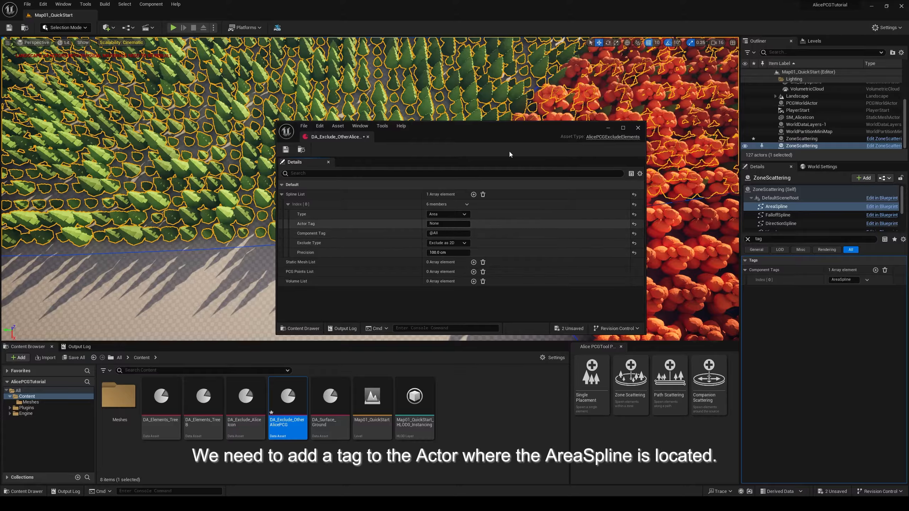
- Add a single actor tag named OtherAlicePCGActor to the green-tree ZoneScattering actor
{"action": "left_click_drag", "start_coordinate": [512, 128], "coordinate": [394, 252]}
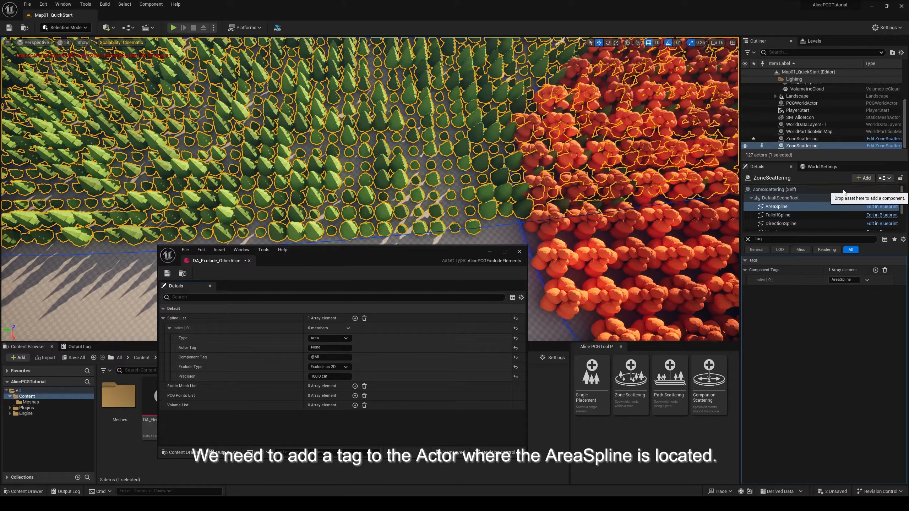
{"action": "left_click", "coordinate": [875, 190]}
{"action": "left_click", "coordinate": [875, 357]}
{"action": "left_click", "coordinate": [876, 357]}
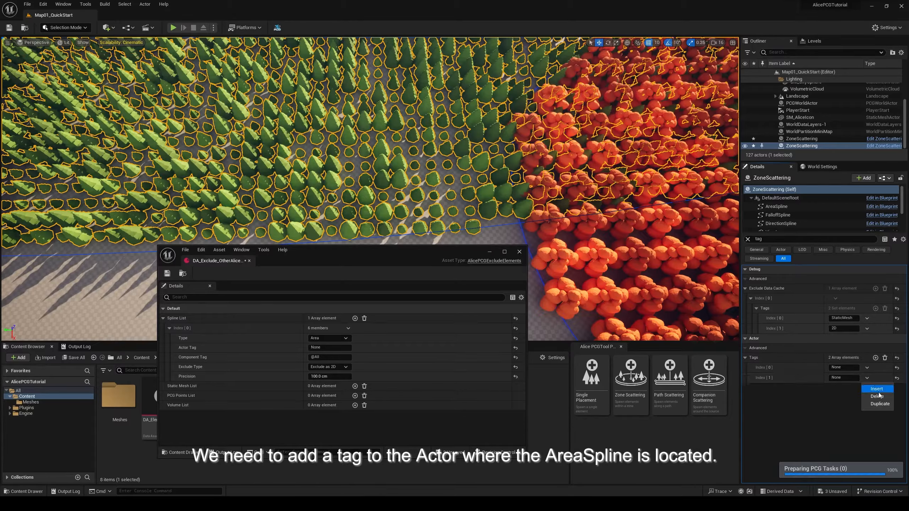
{"action": "key", "text": "ctrl+z"}
{"action": "left_click", "coordinate": [844, 368]}
{"action": "type", "text": "OtherAlic"}
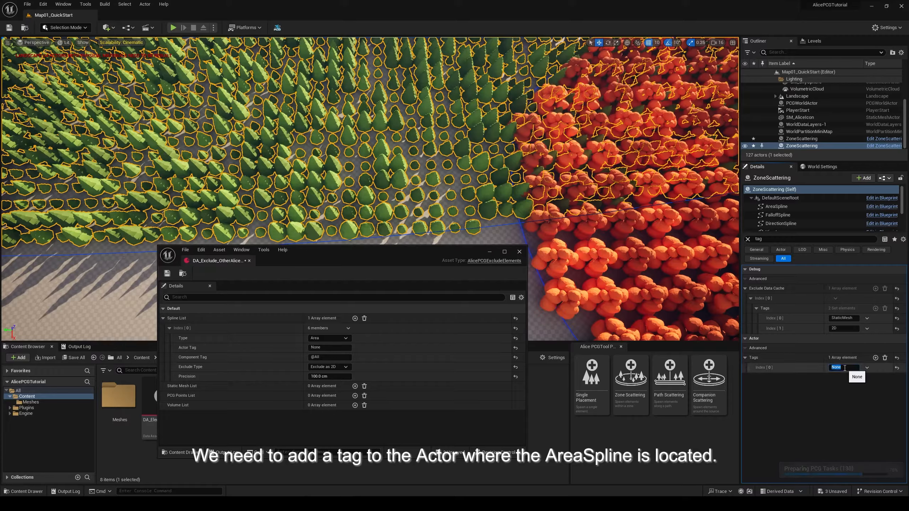
{"action": "type", "text": "ePCGActor"}
{"action": "key", "text": "Return"}
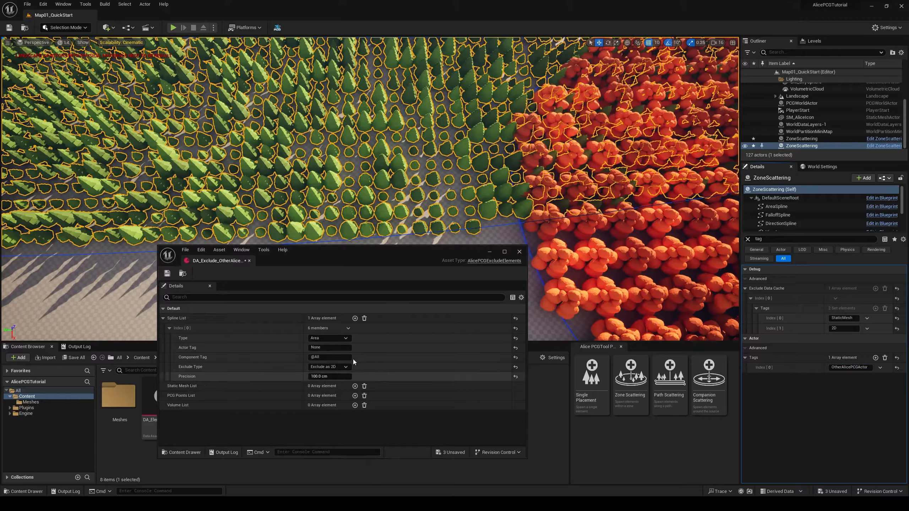
- Set the Spline List element's Actor Tag to OtherAlicePCGActor and select the green-tree actor's AreaSpline component
{"action": "left_click", "coordinate": [327, 348]}
{"action": "type", "text": "OtherAlice"}
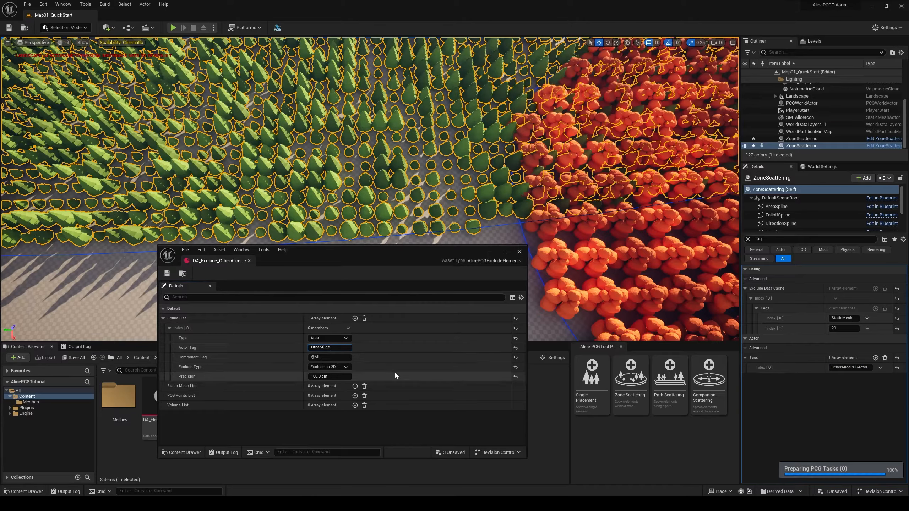
{"action": "type", "text": "PCGActor"}
{"action": "key", "text": "Return"}
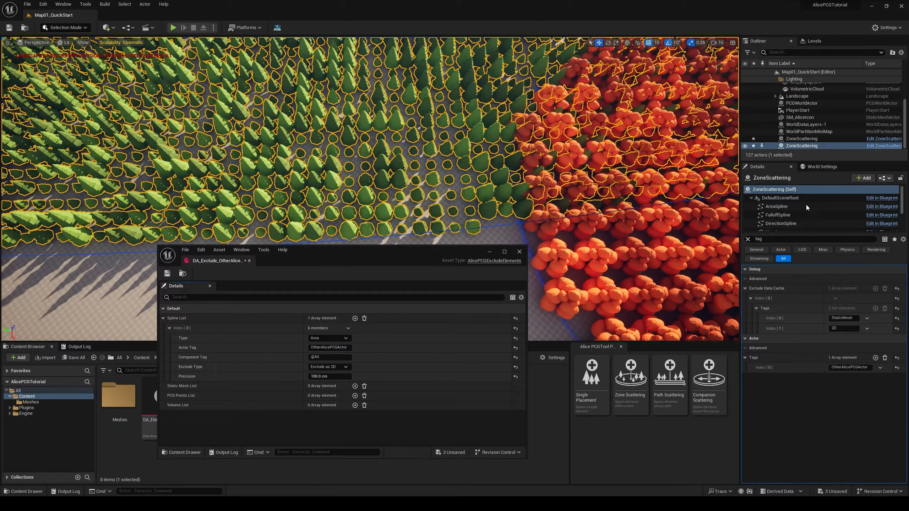
{"action": "left_click", "coordinate": [782, 206]}
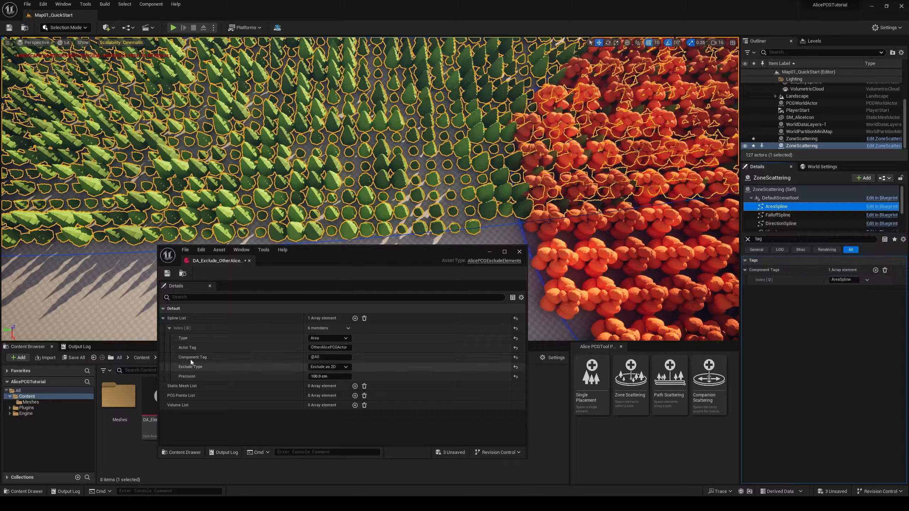
- Set the Spline List element's Component Tag to AreaSpline and Precision to 500 cm, then save and close DA_Exclude_OtherAlicePCG
{"action": "left_click", "coordinate": [327, 357]}
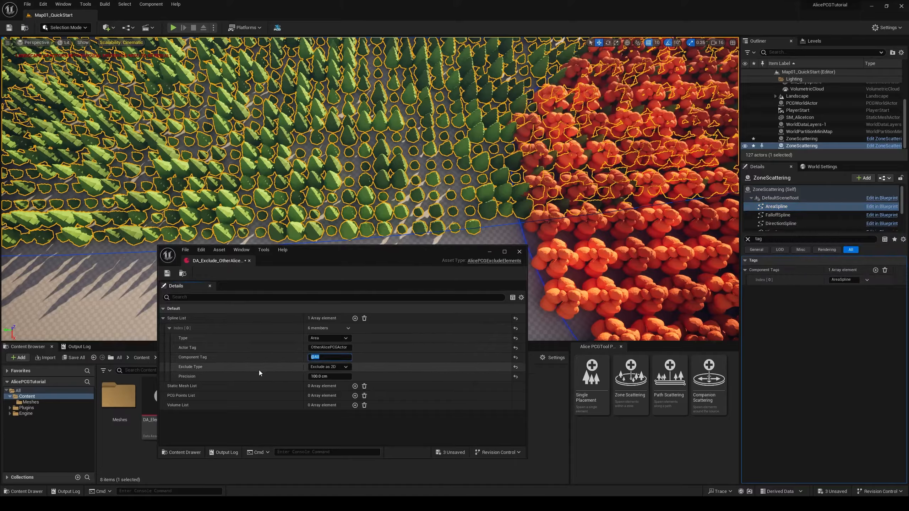
{"action": "type", "text": "AreaSpline"}
{"action": "key", "text": "Return"}
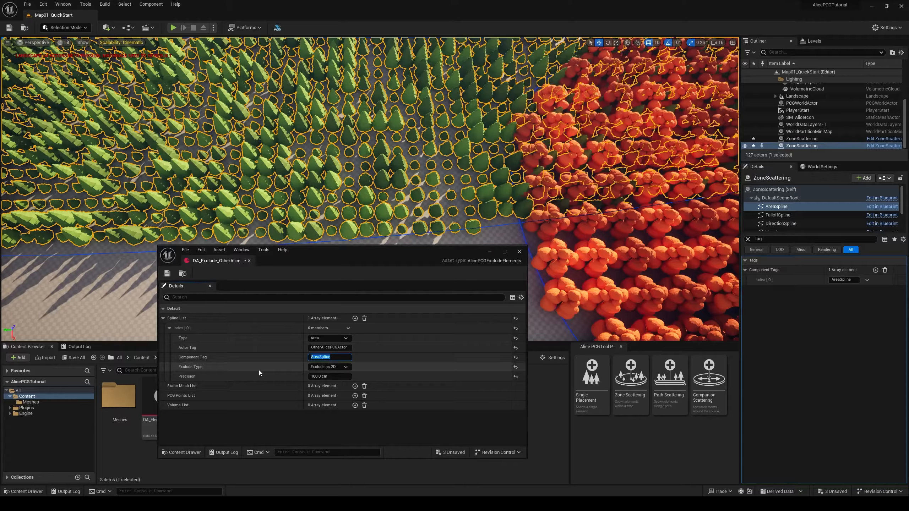
{"action": "left_click", "coordinate": [339, 378]}
{"action": "type", "text": "50"}
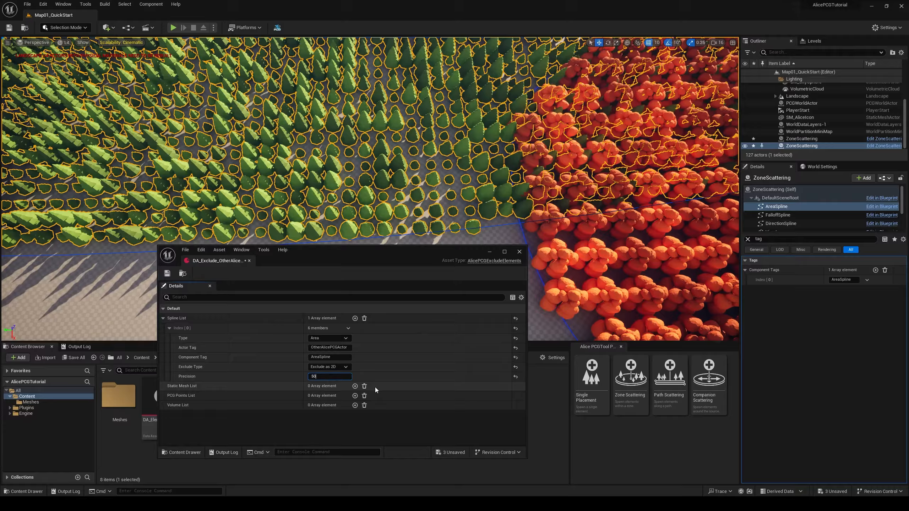
{"action": "type", "text": "0"}
{"action": "key", "text": "Return"}
{"action": "left_click", "coordinate": [168, 273]}
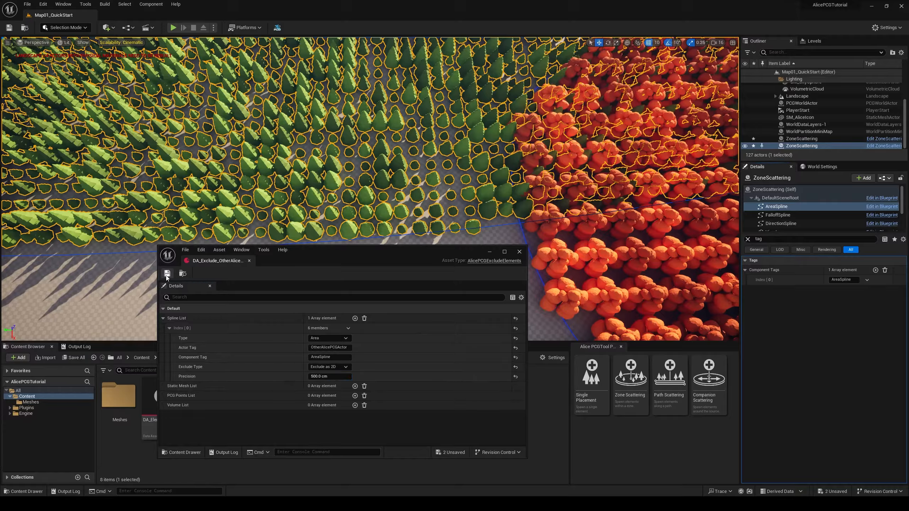
{"action": "left_click", "coordinate": [249, 261]}
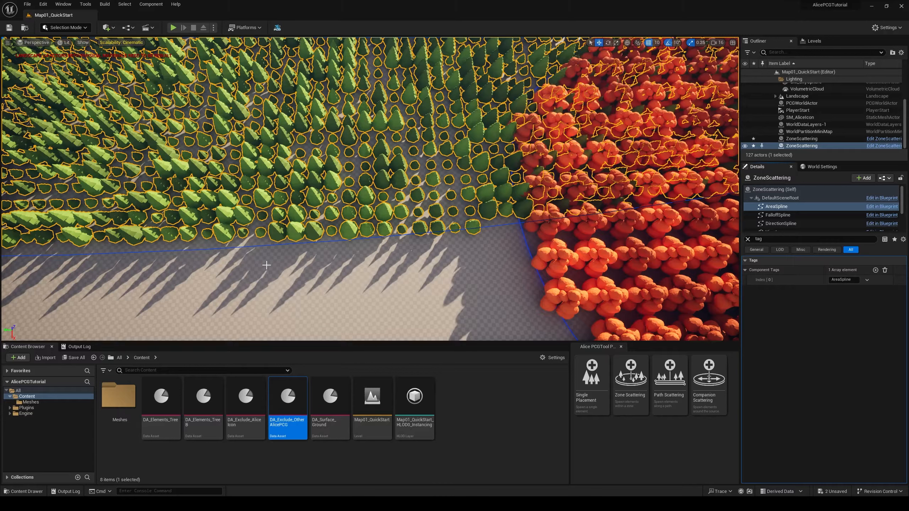
- Assign DA_Exclude_OtherAlicePCG as the orange-tree ZoneScattering actor's Exclude Element List Asset and update its cache
{"action": "left_click", "coordinate": [607, 289]}
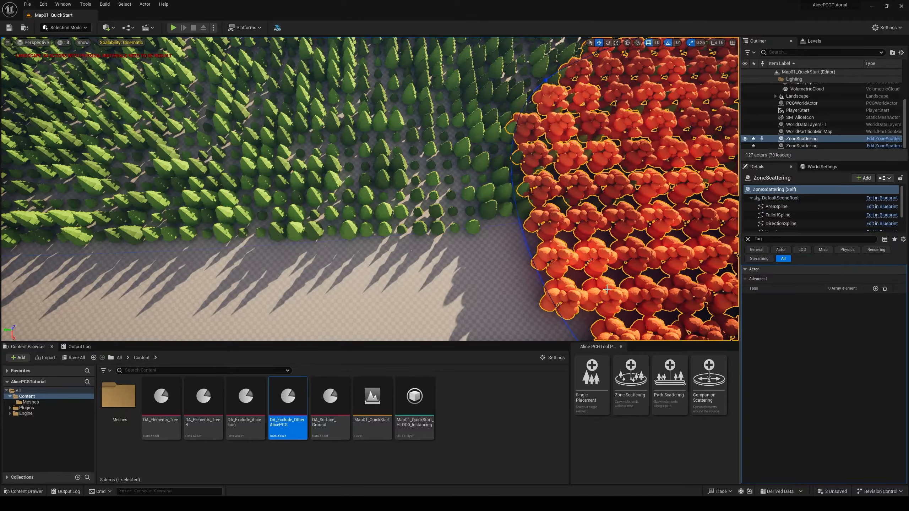
{"action": "left_click", "coordinate": [748, 239]}
{"action": "left_click_drag", "start_coordinate": [905, 293], "coordinate": [905, 349]}
{"action": "left_click_drag", "start_coordinate": [288, 397], "coordinate": [838, 388]}
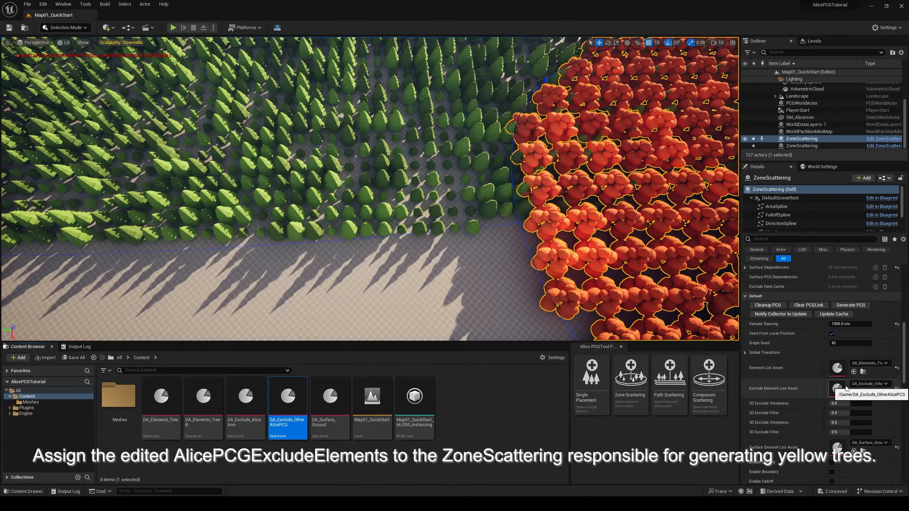
{"action": "left_click", "coordinate": [834, 314]}
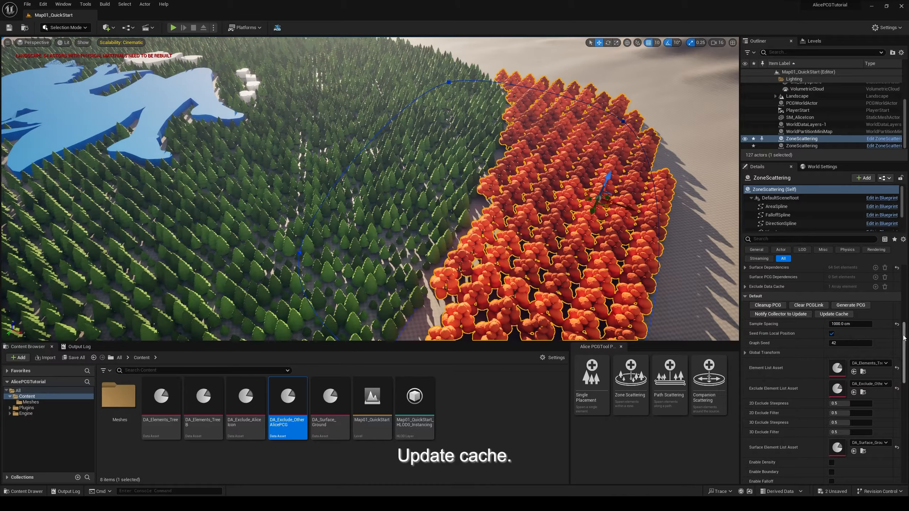
- Inspect the orange-tree actor's excluded area with Enable Debug and Debug 2D Exclude Elements, then turn Enable Debug off
{"action": "scroll", "coordinate": [848, 333], "scroll_direction": "up", "scroll_amount": 8}
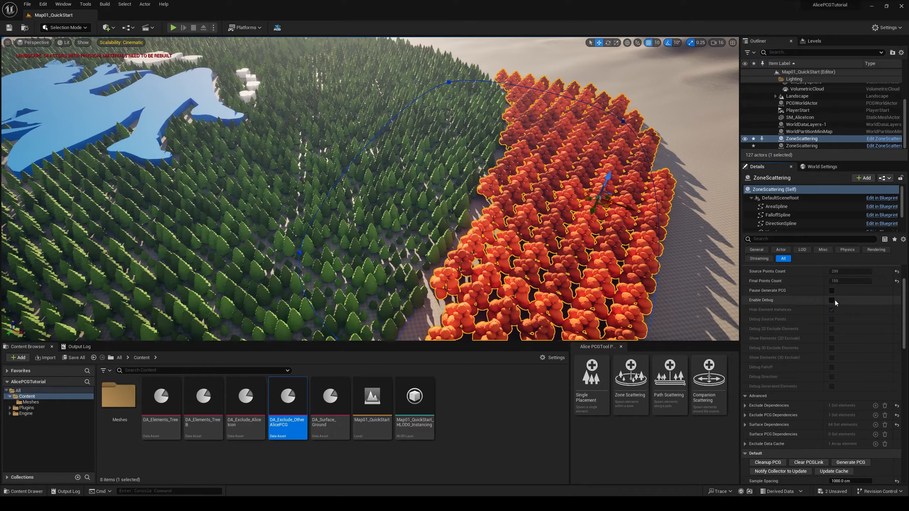
{"action": "left_click", "coordinate": [832, 300]}
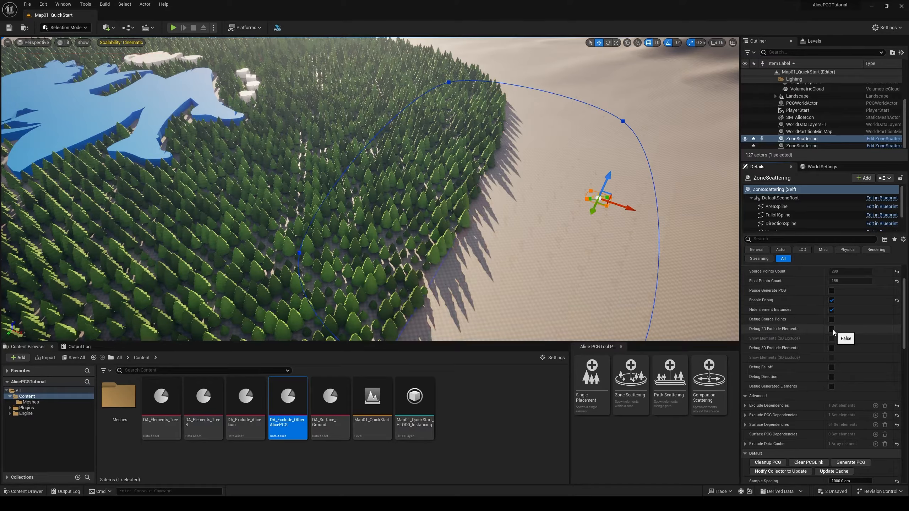
{"action": "left_click", "coordinate": [831, 329]}
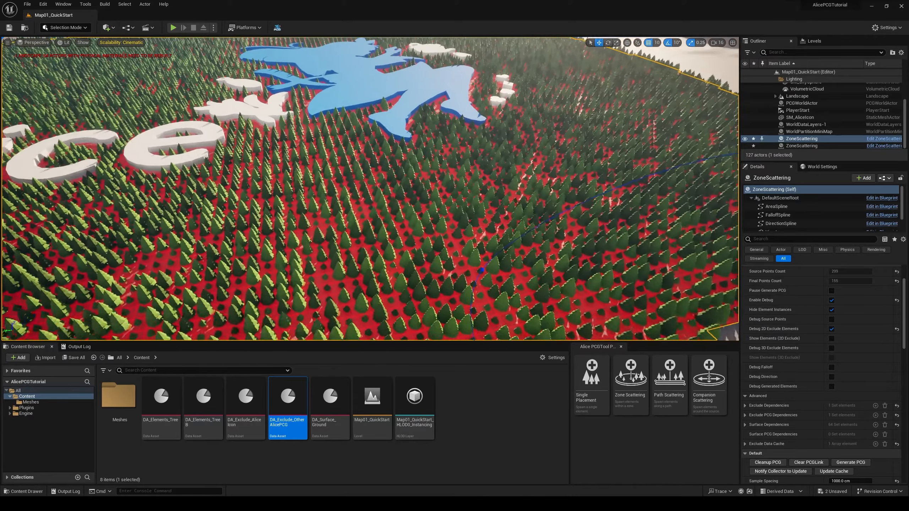
{"action": "key", "text": "s"}
{"action": "right_click_drag", "start_coordinate": [138, 154], "coordinate": [138, 168]}
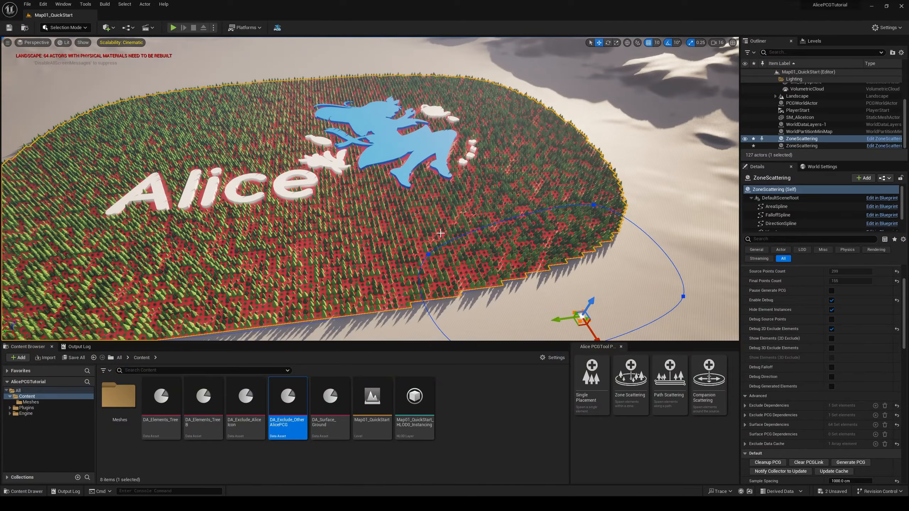
{"action": "right_click_drag", "start_coordinate": [441, 233], "coordinate": [440, 259]}
{"action": "key", "text": "w"}
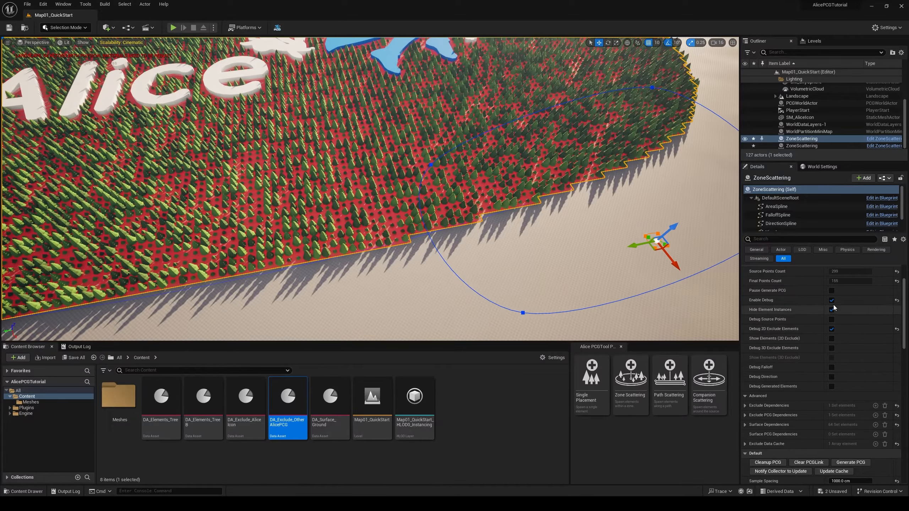
{"action": "left_click", "coordinate": [831, 300]}
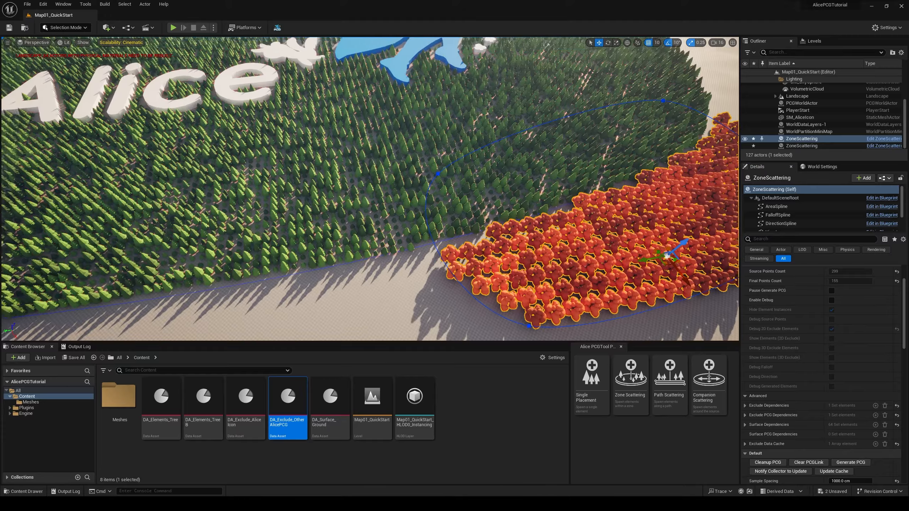
- Move the green-tree actor's area spline point beside the orange trees inward towards the blue Alice icon and notify the collector to update
{"action": "right_click_drag", "start_coordinate": [370, 189], "coordinate": [322, 222]}
{"action": "key", "text": "s"}
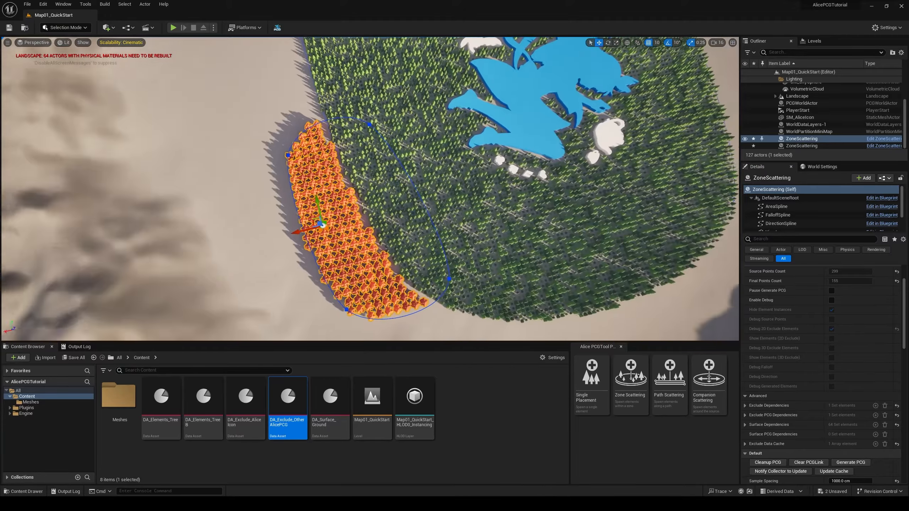
{"action": "right_click_drag", "start_coordinate": [527, 158], "coordinate": [527, 159]}
{"action": "key", "text": "d"}
{"action": "left_click", "coordinate": [469, 243]}
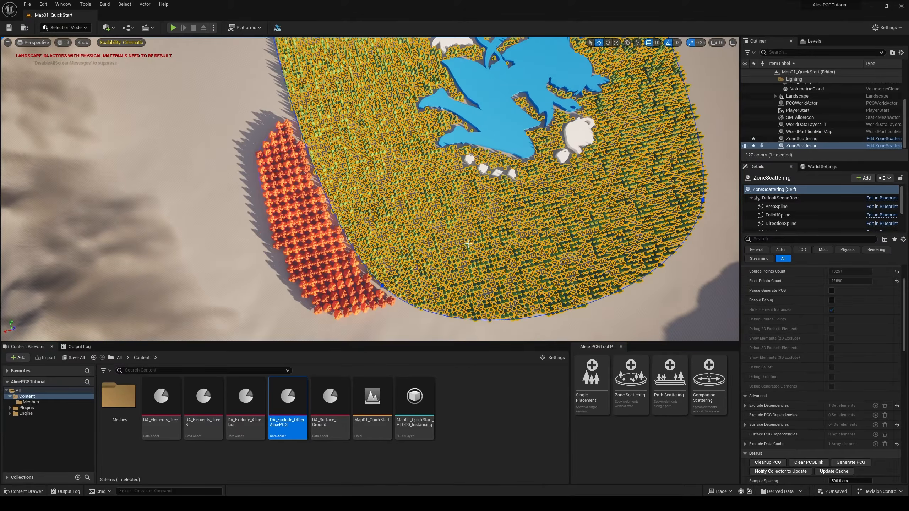
{"action": "left_click", "coordinate": [384, 287]}
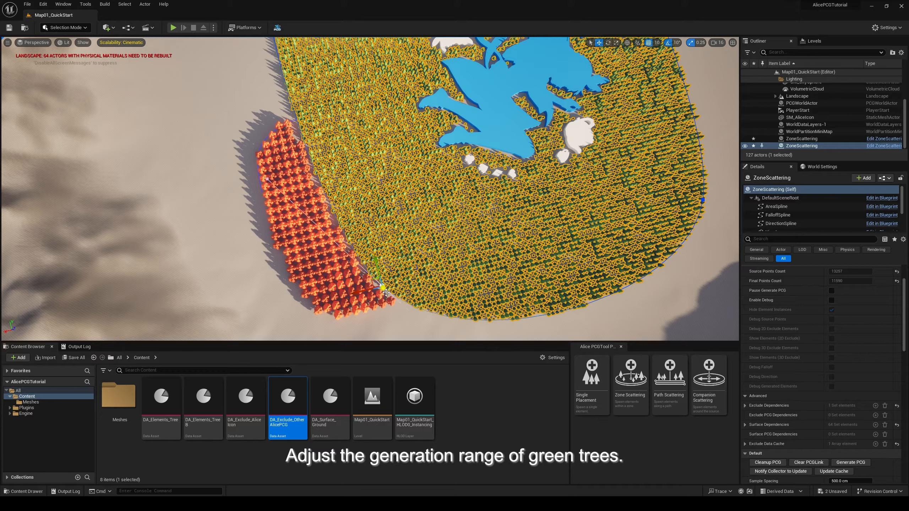
{"action": "left_click_drag", "start_coordinate": [384, 287], "coordinate": [369, 198]}
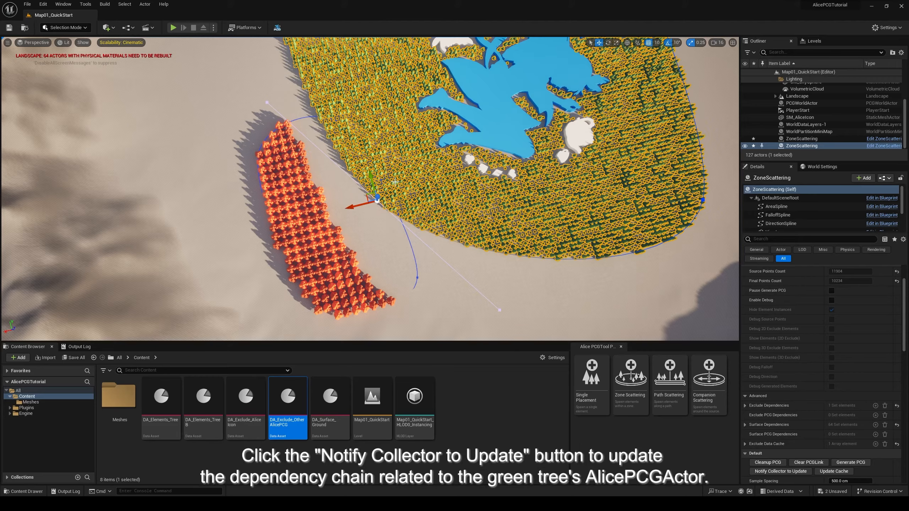
{"action": "scroll", "coordinate": [787, 440], "scroll_direction": "down", "scroll_amount": 2}
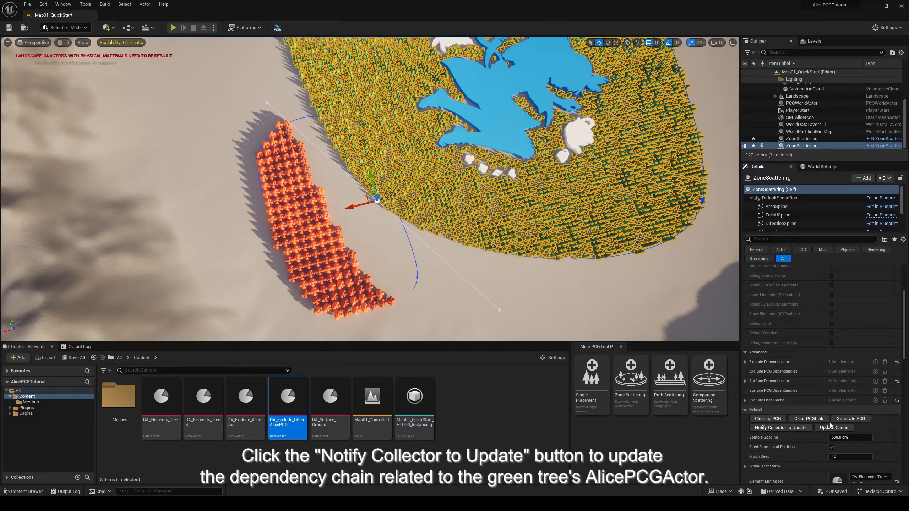
{"action": "left_click", "coordinate": [787, 429]}
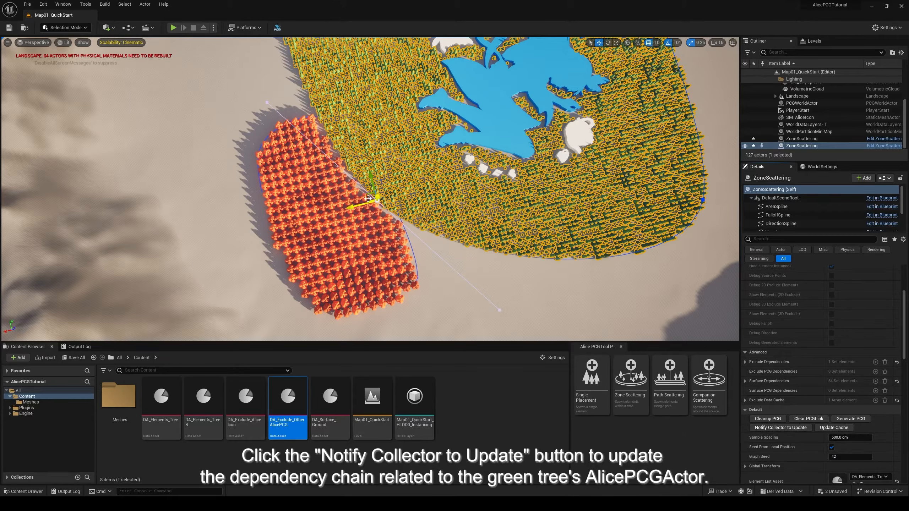
- Move the same green-tree spline point outward across the orange trees, notify the collector to update, and clear the selection
{"action": "left_click_drag", "start_coordinate": [372, 215], "coordinate": [265, 226]}
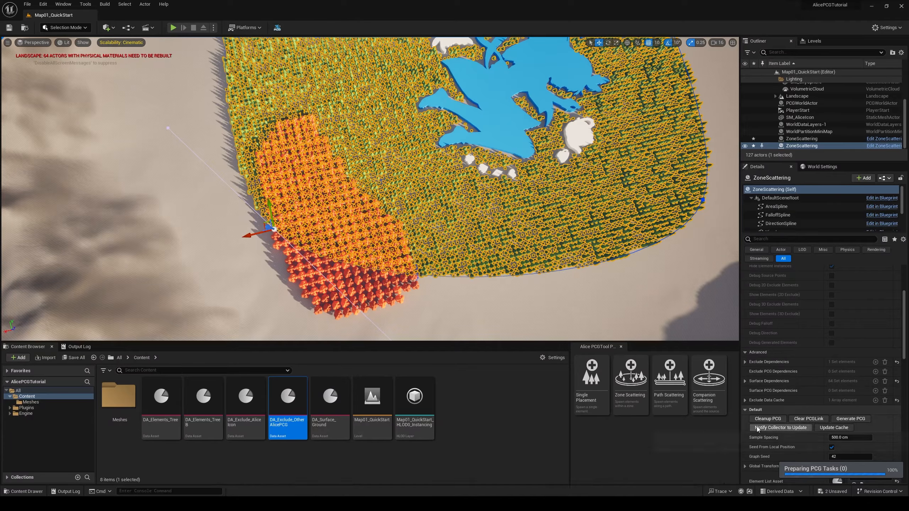
{"action": "left_click", "coordinate": [780, 428]}
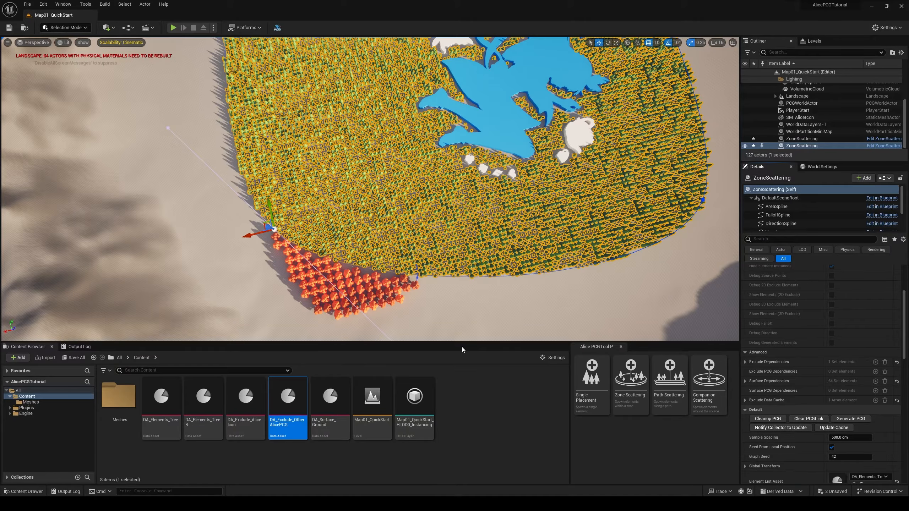
{"action": "left_click", "coordinate": [499, 439]}
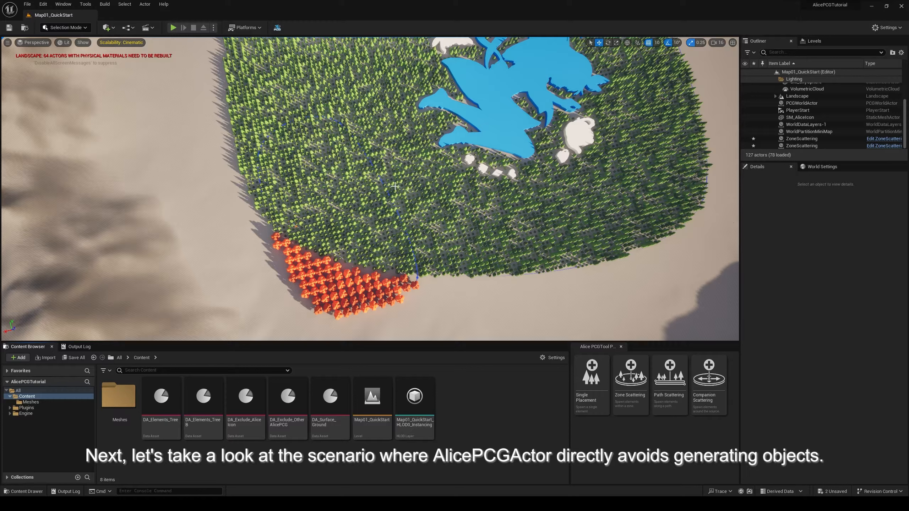
- Set the green-tree ZoneScattering actor's Sample Spacing to 1500 cm
{"action": "left_click", "coordinate": [471, 252]}
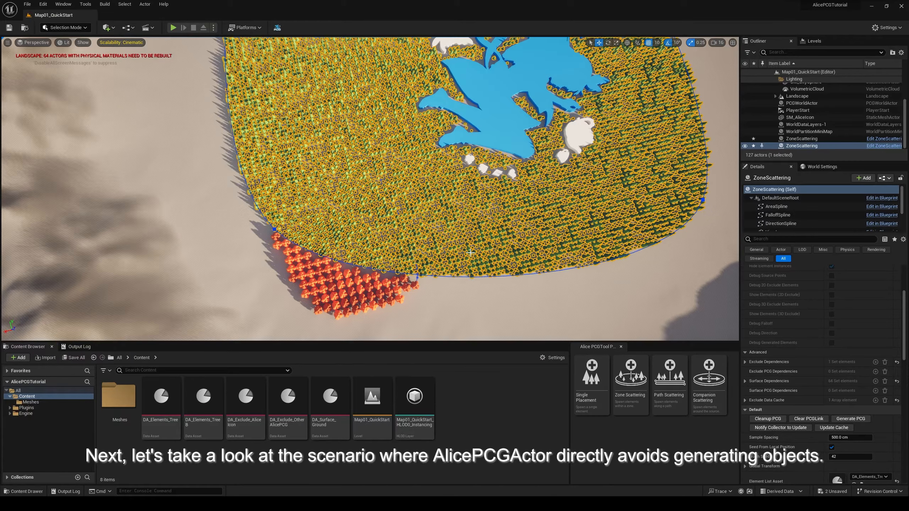
{"action": "left_click", "coordinate": [861, 439]}
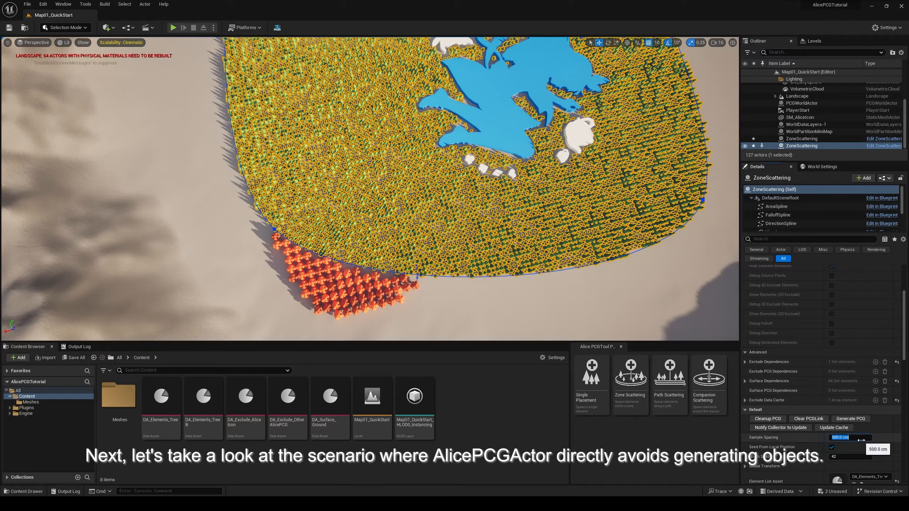
{"action": "type", "text": "1500"}
{"action": "key", "text": "Return"}
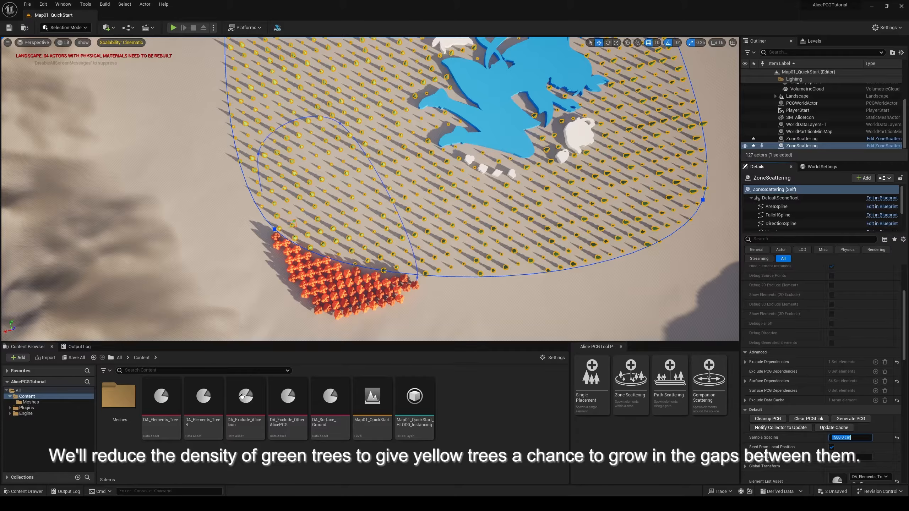
- Open the green-tree actor's DA_Elements_Tree asset and add the Point Tag ExcludeTree to the first static mesh element
{"action": "left_click_drag", "start_coordinate": [904, 332], "coordinate": [906, 356]}
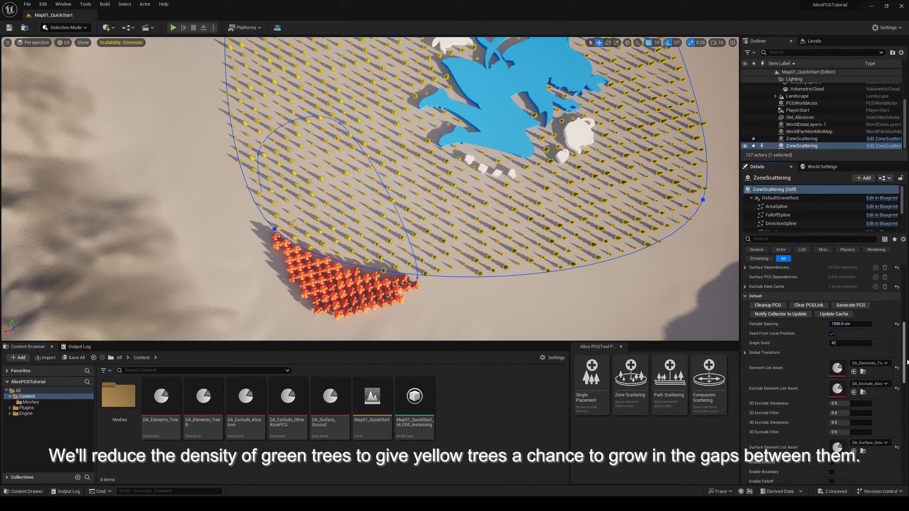
{"action": "double_click", "coordinate": [838, 368]}
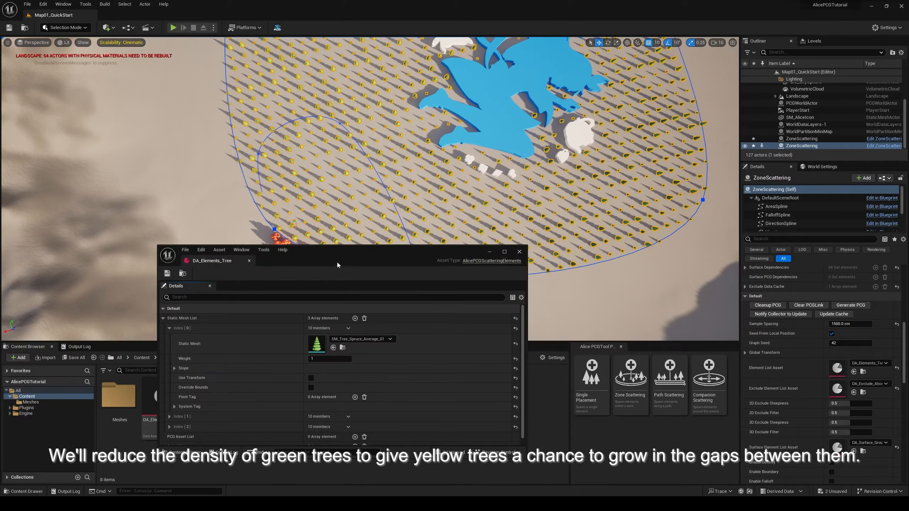
{"action": "left_click_drag", "start_coordinate": [335, 261], "coordinate": [606, 139]}
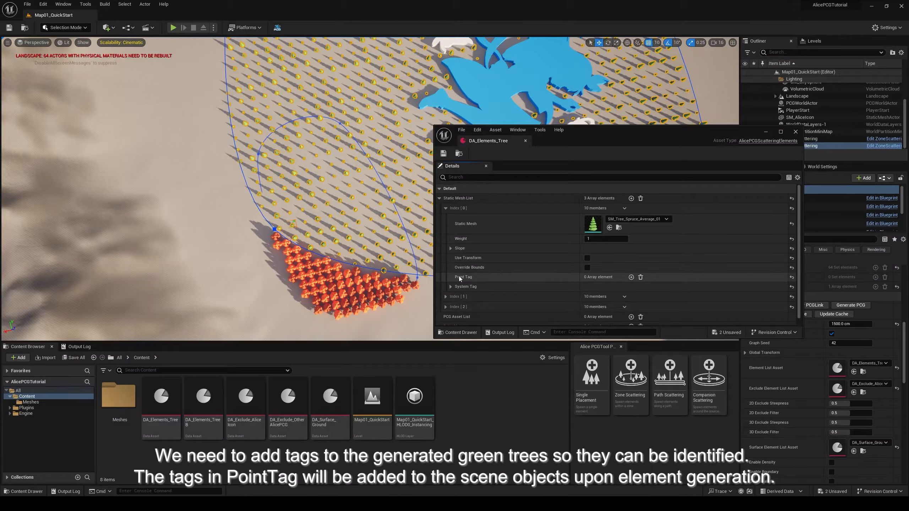
{"action": "left_click", "coordinate": [631, 277]}
{"action": "left_click", "coordinate": [602, 287]}
{"action": "type", "text": "Ex"}
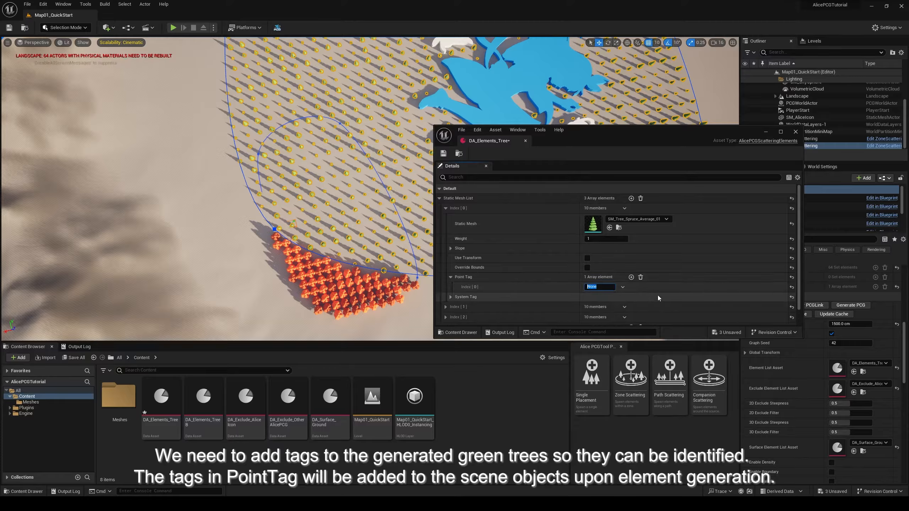
{"action": "type", "text": "cludeTree"}
- Add the Point Tag ExcludeTree to the second static mesh element, SM_Tree_Spruce_Small_02, copying it from the first element
{"action": "left_click", "coordinate": [445, 306]}
{"action": "scroll", "coordinate": [479, 279], "scroll_direction": "down", "scroll_amount": 5}
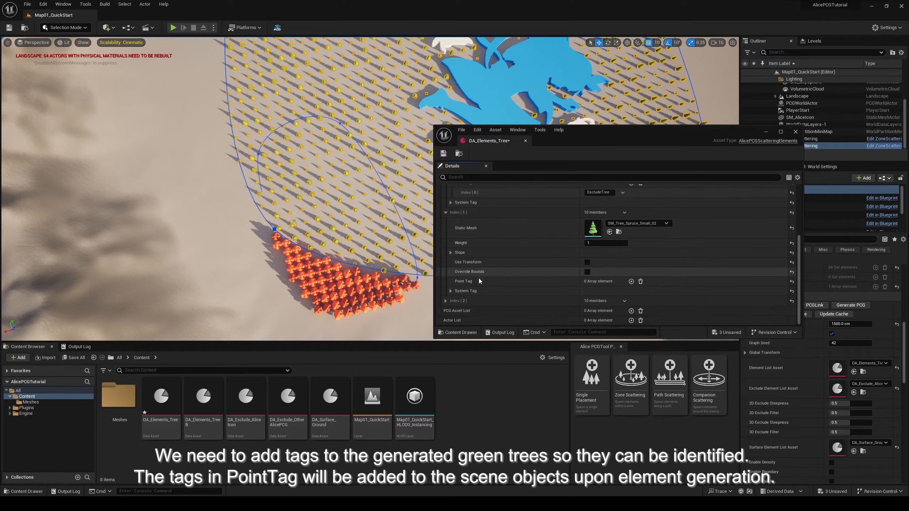
{"action": "left_click", "coordinate": [631, 282]}
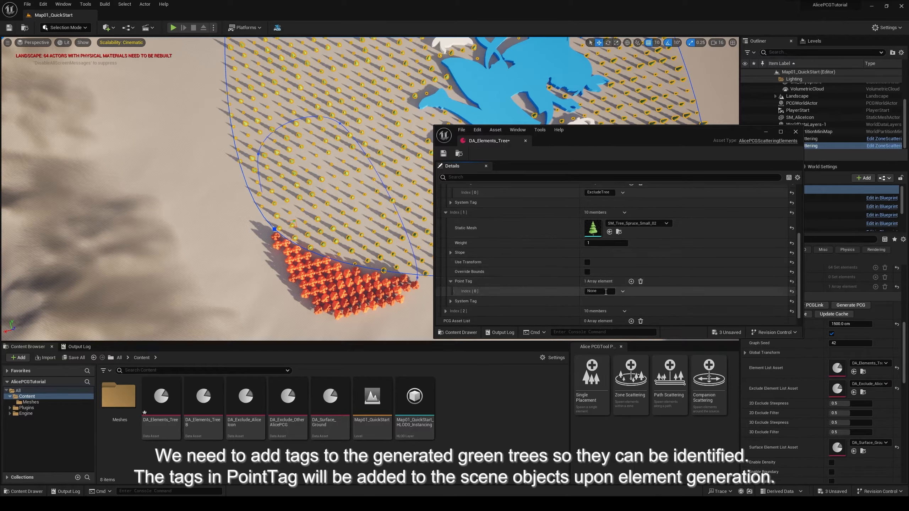
{"action": "scroll", "coordinate": [690, 271], "scroll_direction": "up", "scroll_amount": 4}
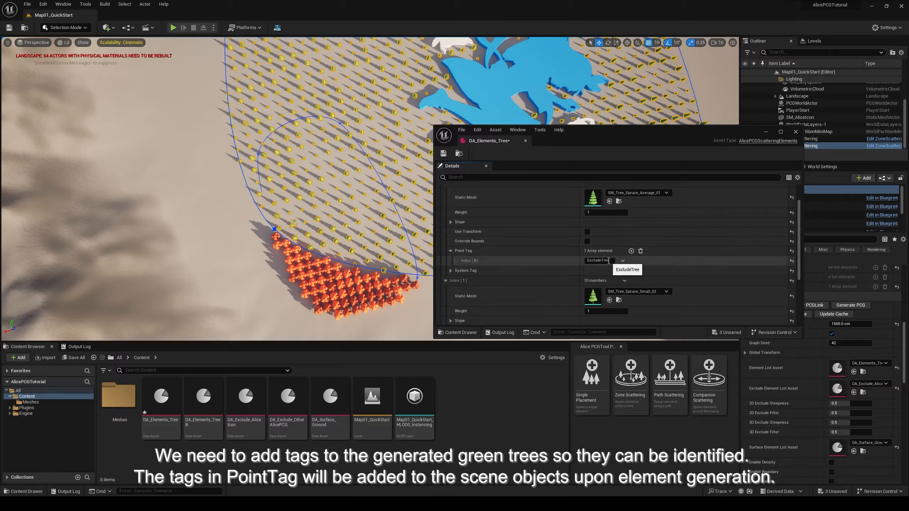
{"action": "left_click", "coordinate": [608, 260]}
{"action": "key", "text": "ctrl+c"}
{"action": "scroll", "coordinate": [609, 261], "scroll_direction": "down", "scroll_amount": 4}
{"action": "left_click", "coordinate": [604, 292]}
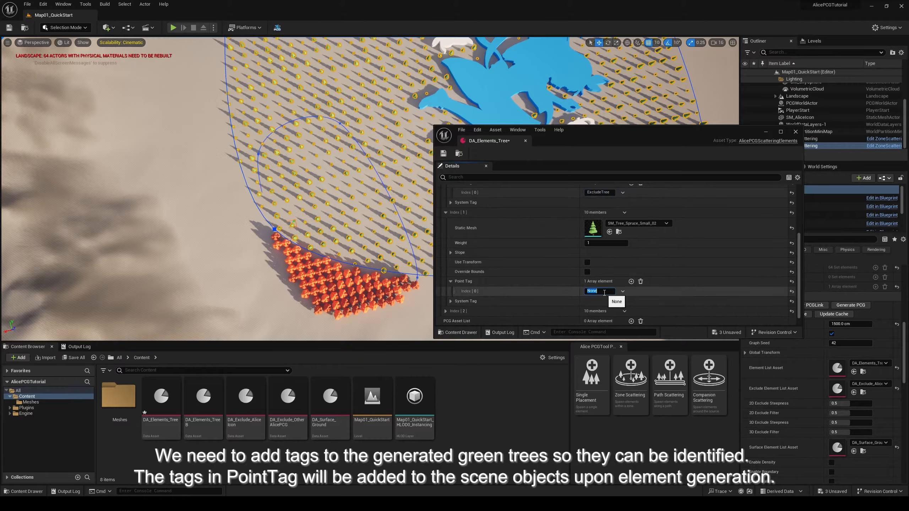
{"action": "key", "text": "ctrl+v"}
{"action": "scroll", "coordinate": [449, 308], "scroll_direction": "down", "scroll_amount": 1}
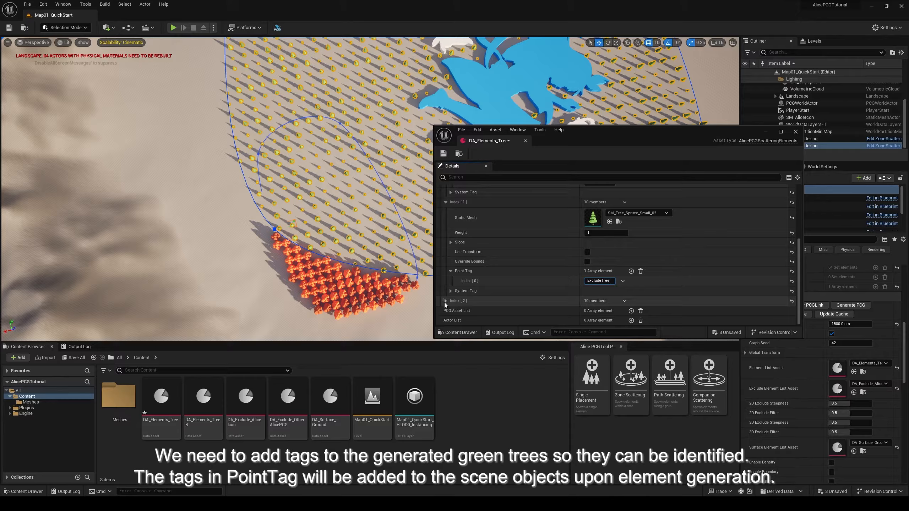
- Add the Point Tag ExcludeTree to the third static mesh element, SM_Tree_Spruce_Tiny_02, then save and close DA_Elements_Tree
{"action": "left_click", "coordinate": [445, 301]}
{"action": "scroll", "coordinate": [503, 270], "scroll_direction": "down", "scroll_amount": 5}
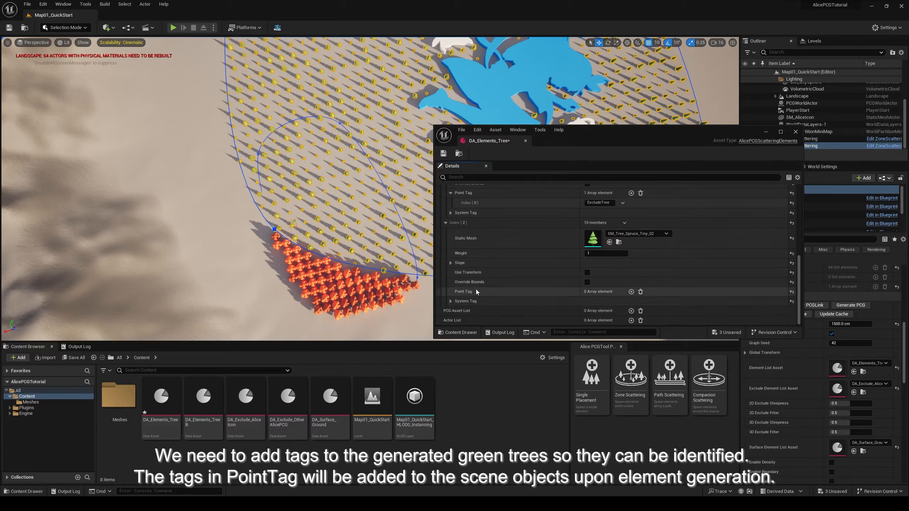
{"action": "left_click", "coordinate": [631, 291]}
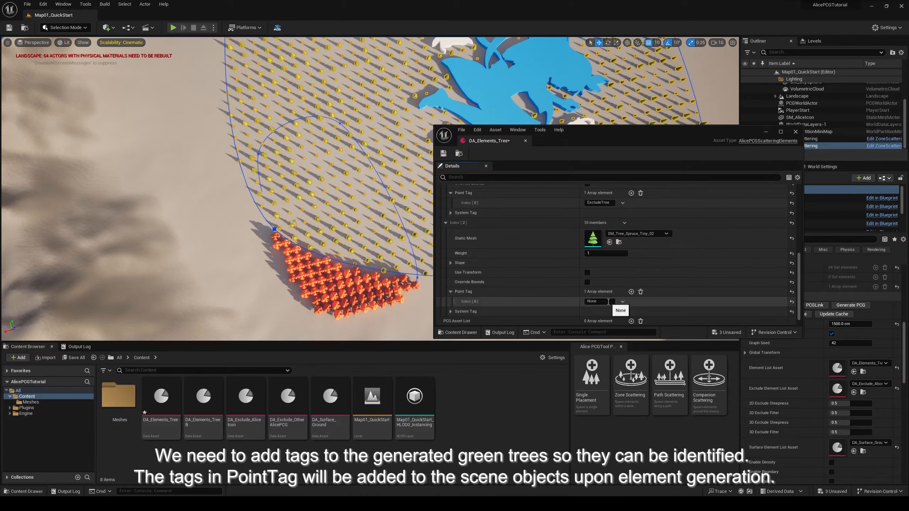
{"action": "left_click", "coordinate": [608, 301]}
{"action": "key", "text": "ctrl+v"}
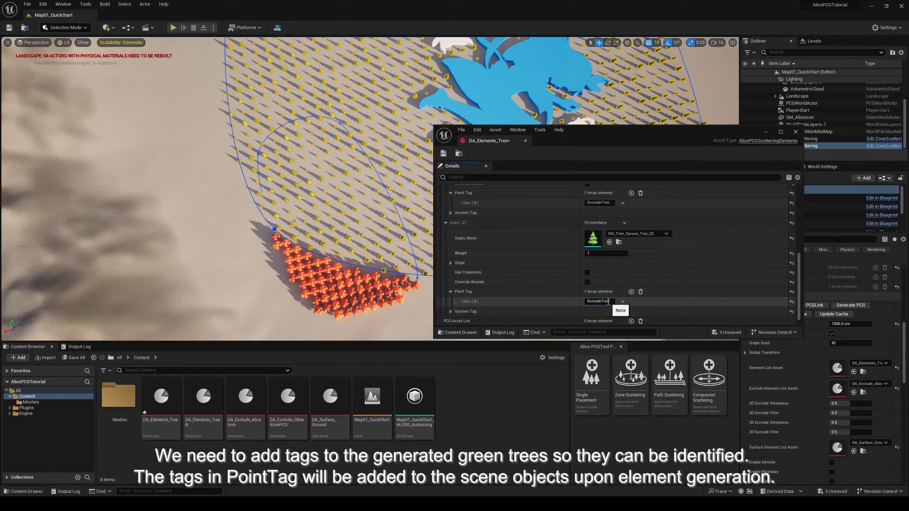
{"action": "left_click", "coordinate": [443, 154]}
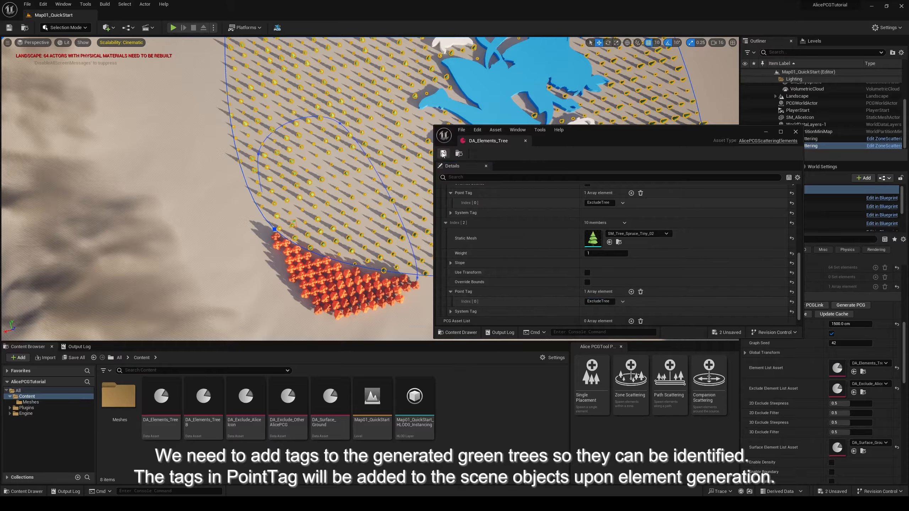
{"action": "left_click", "coordinate": [525, 140]}
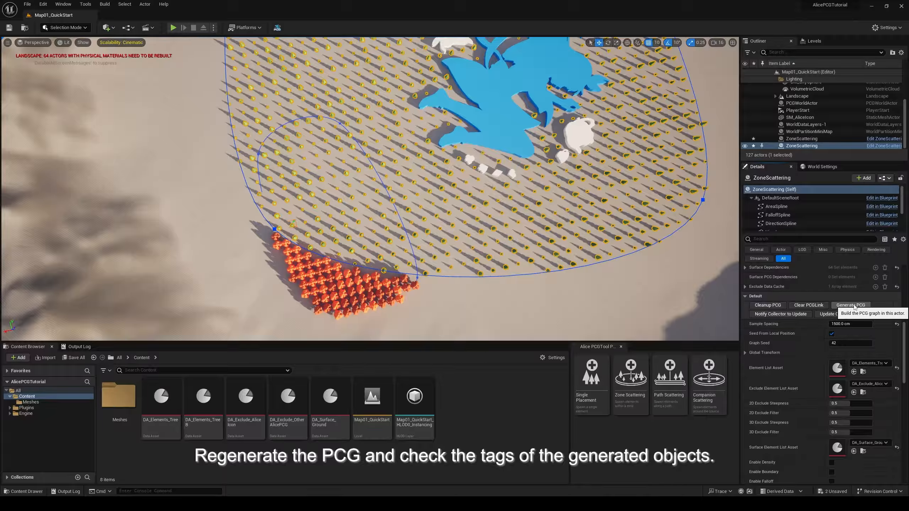
- Regenerate the green-tree ZoneScattering's PCG and inspect the Component Tags of its generated spruce mesh components, filtering the details by "tag"
{"action": "left_click", "coordinate": [510, 397]}
{"action": "key", "text": "Escape"}
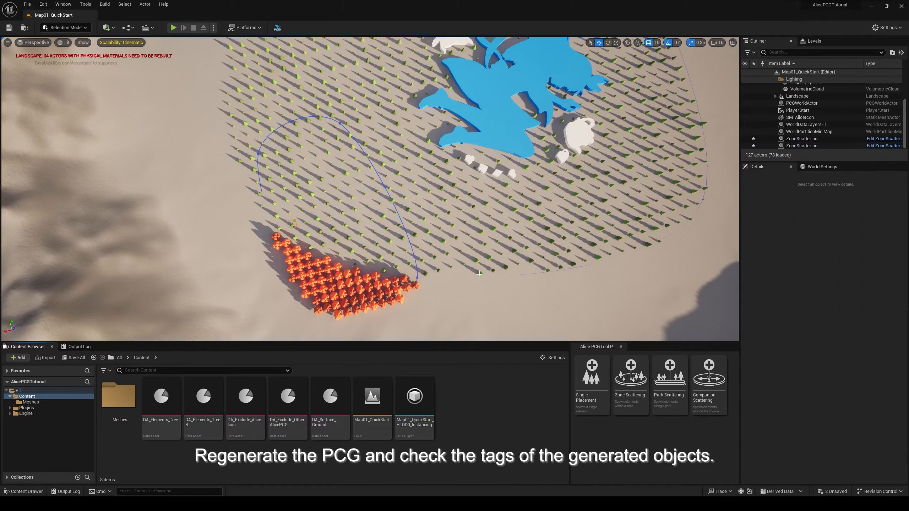
{"action": "left_click", "coordinate": [479, 274]}
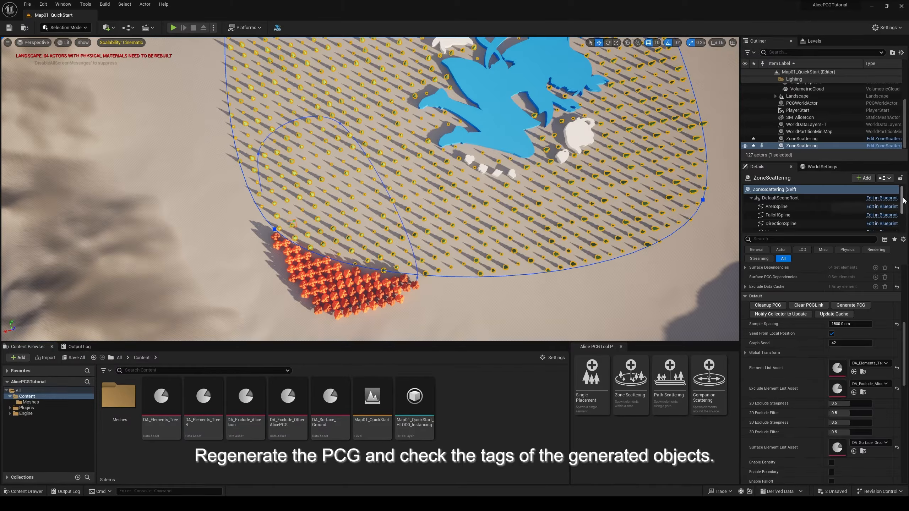
{"action": "scroll", "coordinate": [902, 211], "scroll_direction": "down", "scroll_amount": 3}
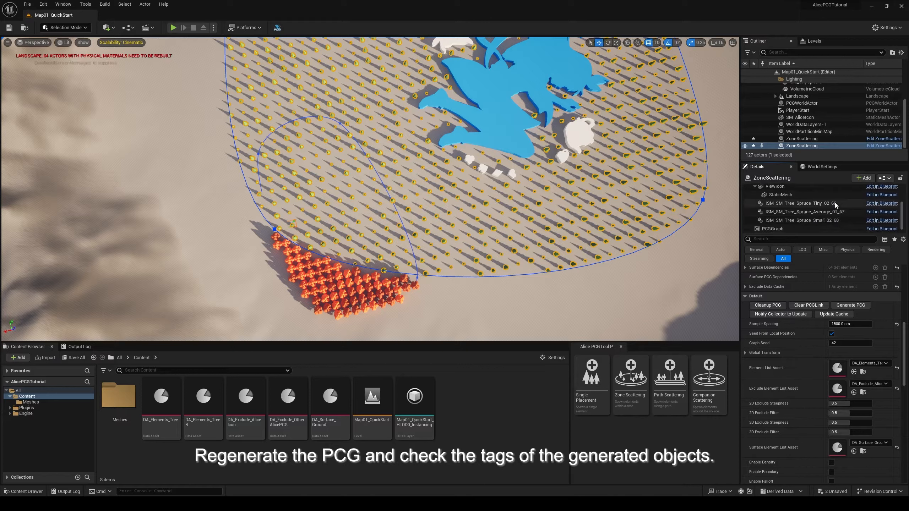
{"action": "left_click", "coordinate": [836, 203]}
{"action": "left_click", "coordinate": [799, 239]}
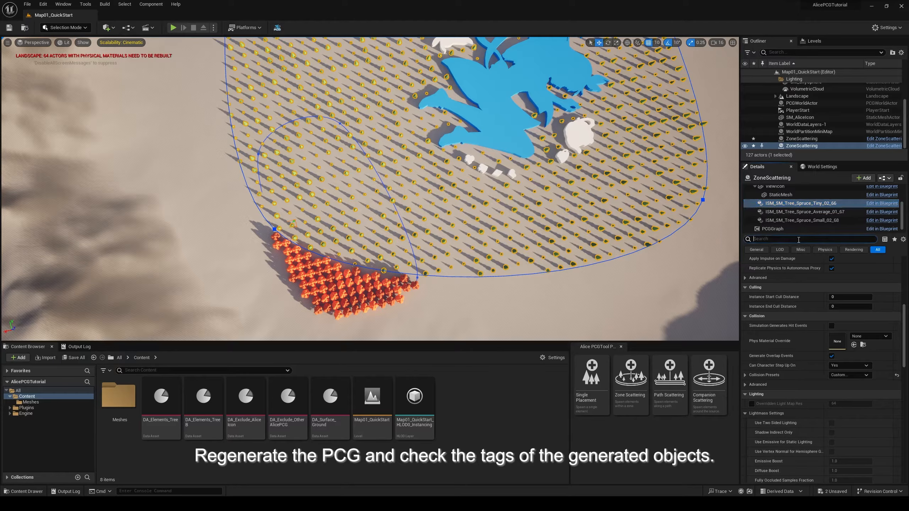
{"action": "type", "text": "tag"}
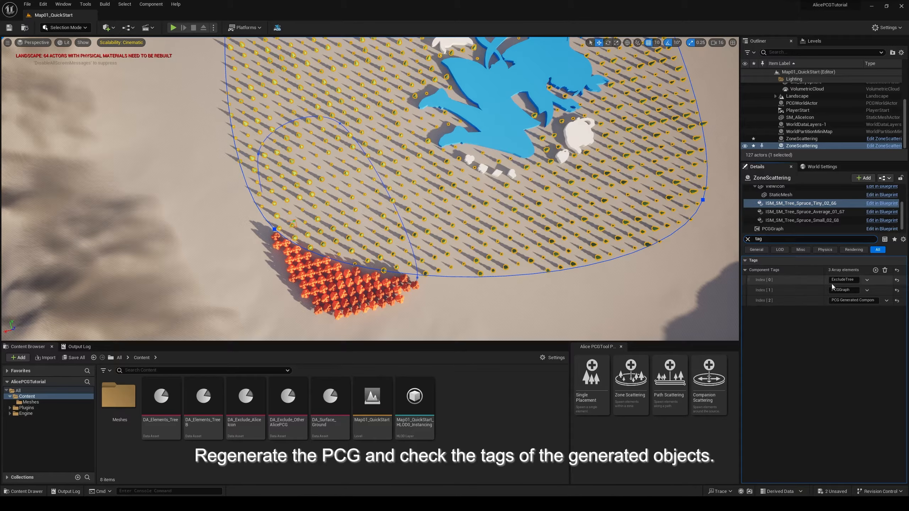
{"action": "left_click", "coordinate": [858, 213]}
{"action": "left_click", "coordinate": [833, 221]}
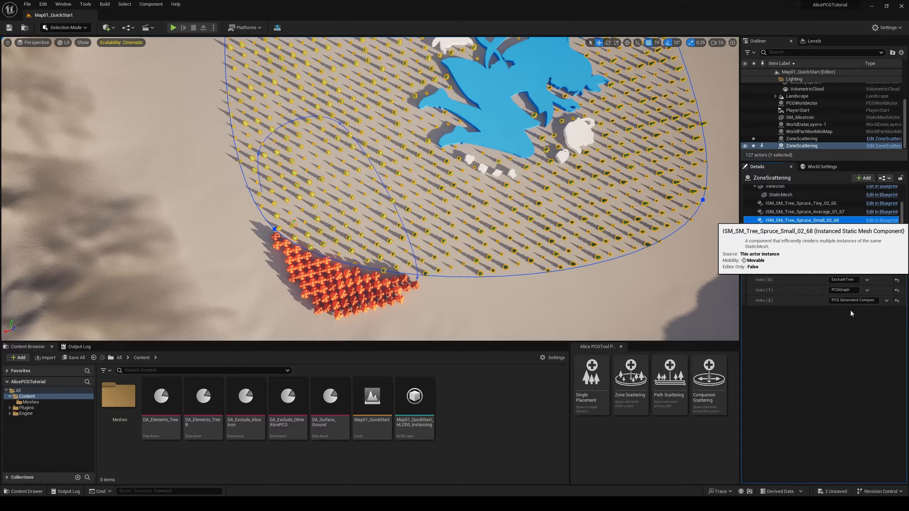
{"action": "left_click", "coordinate": [845, 335]}
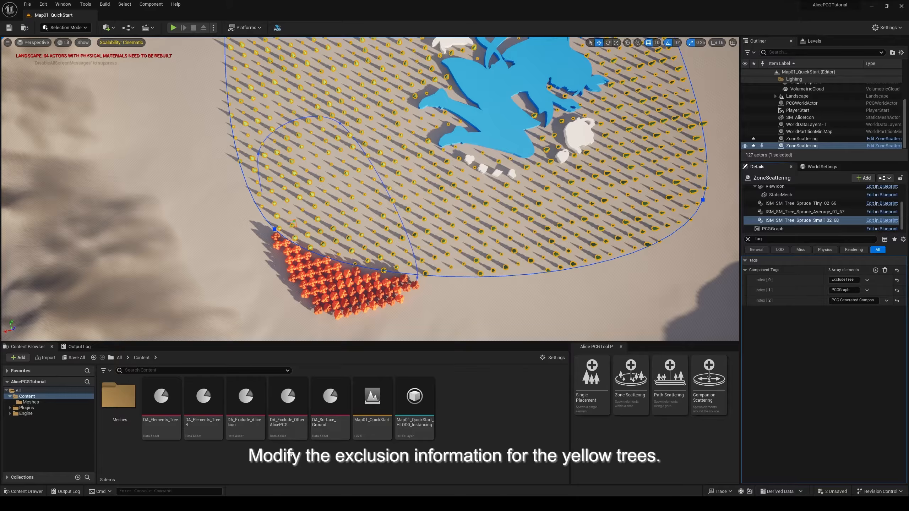
- Open DA_Exclude_OtherAlicePCG, empty its Spline List, and add one element to the Static Mesh List
{"action": "double_click", "coordinate": [288, 416]}
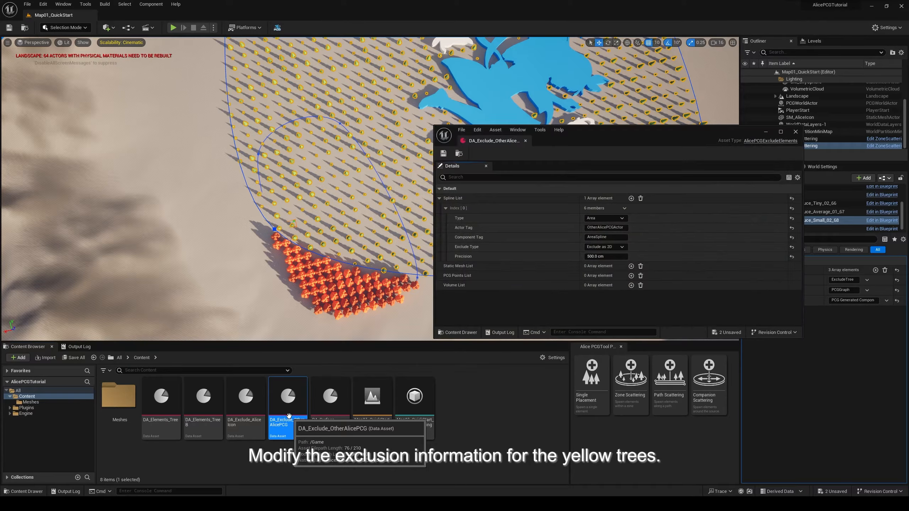
{"action": "left_click", "coordinate": [641, 198]}
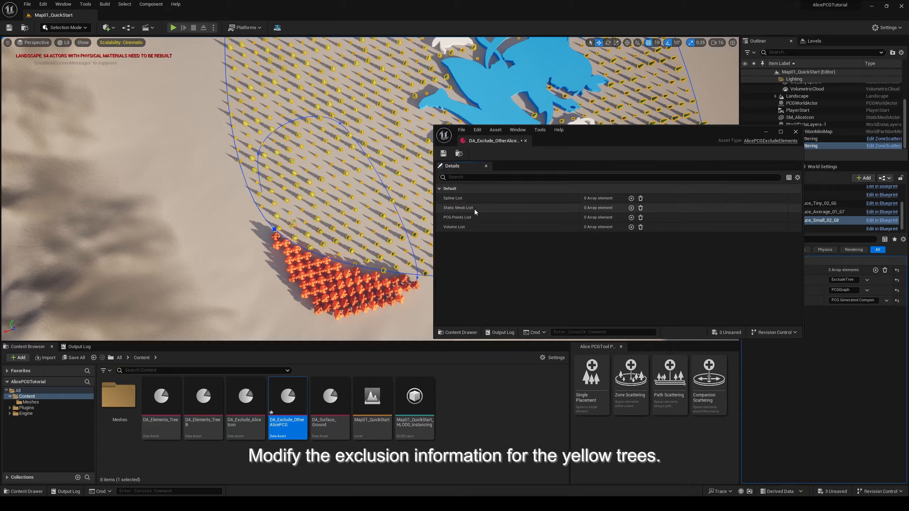
{"action": "left_click", "coordinate": [631, 208]}
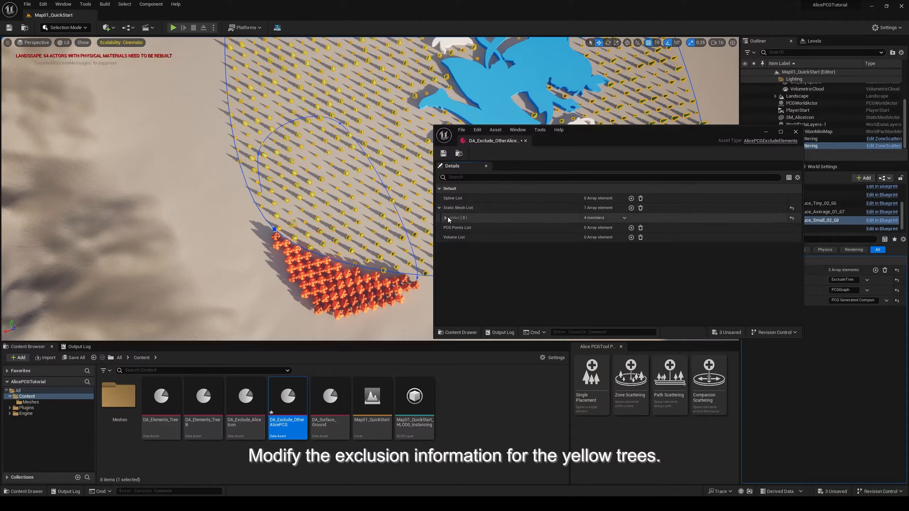
{"action": "left_click", "coordinate": [446, 217]}
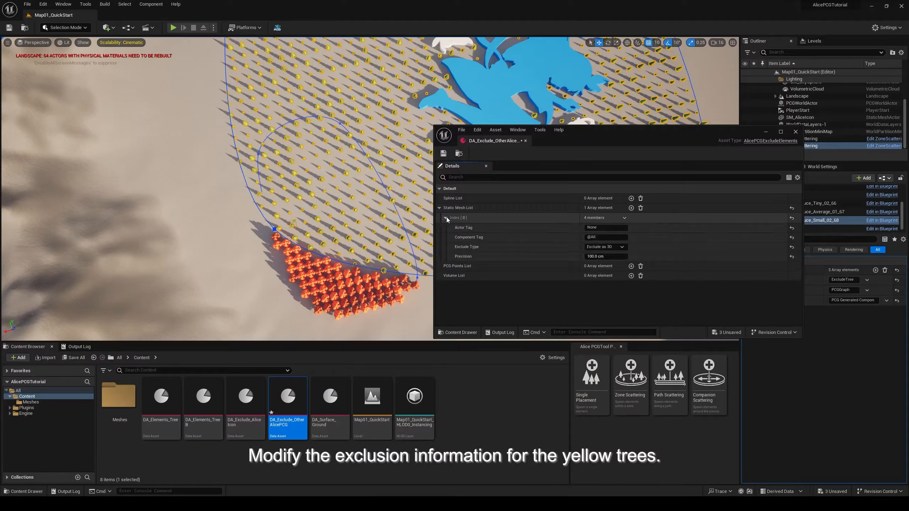
- Set the static mesh exclusion's Actor Tag to OtherAlicePCGActor, copying it from the green-tree ZoneScattering actor's tags
{"action": "left_click", "coordinate": [610, 228]}
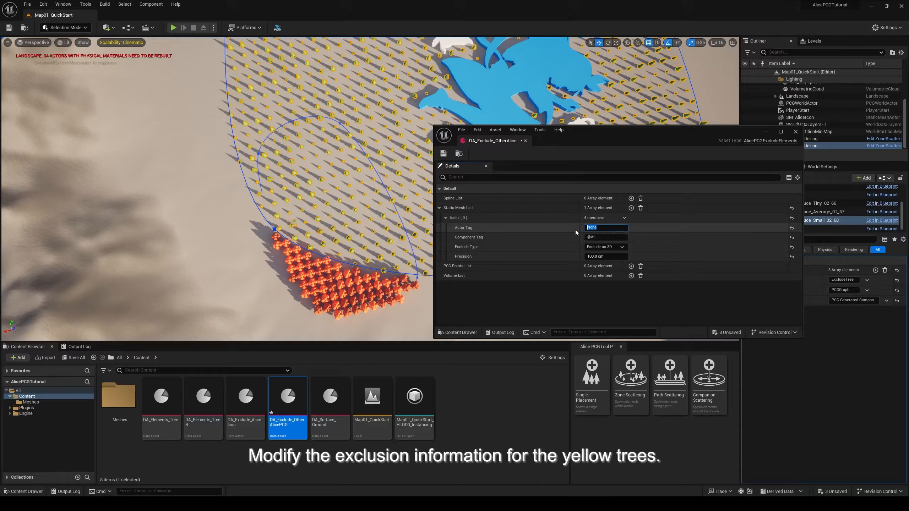
{"action": "left_click_drag", "start_coordinate": [685, 139], "coordinate": [582, 157]}
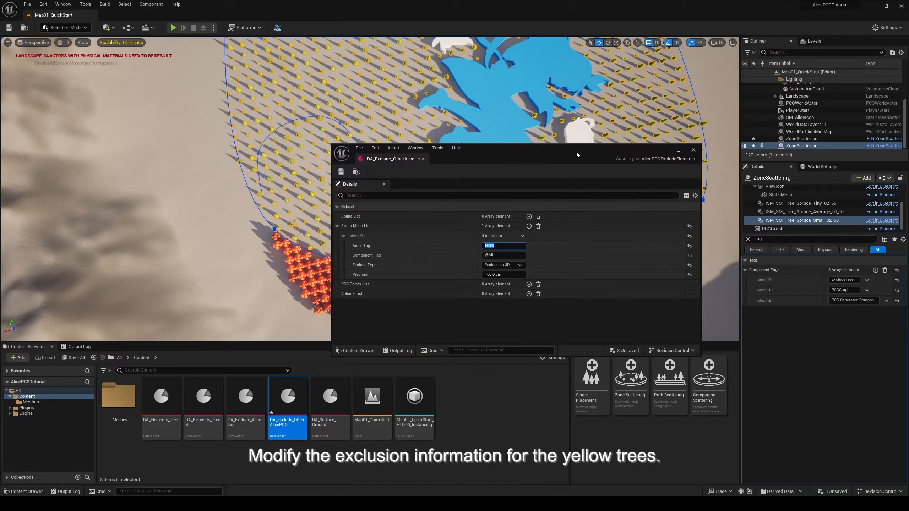
{"action": "left_click", "coordinate": [834, 140]}
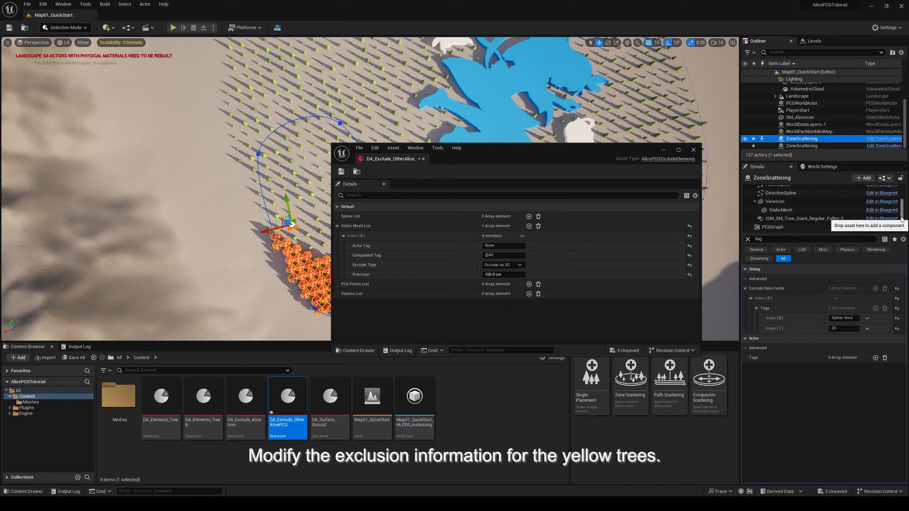
{"action": "left_click_drag", "start_coordinate": [901, 217], "coordinate": [902, 199]}
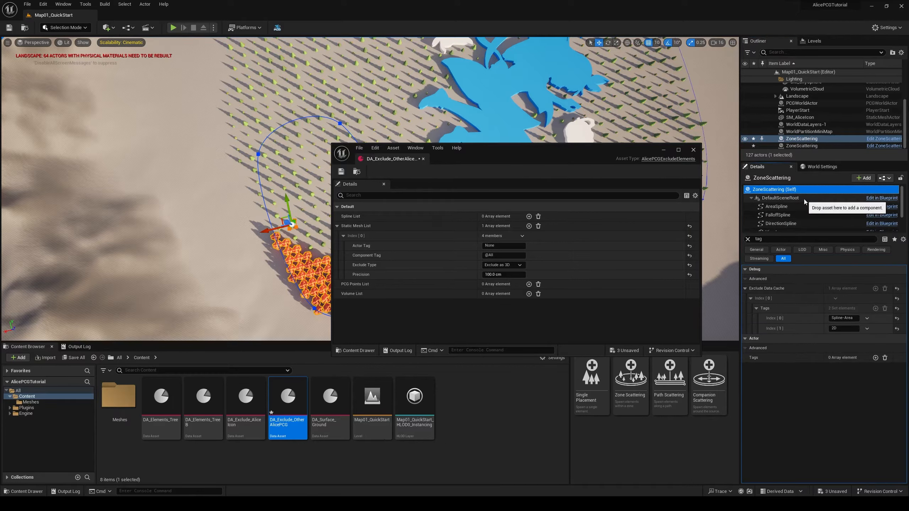
{"action": "left_click_drag", "start_coordinate": [587, 158], "coordinate": [573, 190]}
{"action": "left_click", "coordinate": [822, 146]}
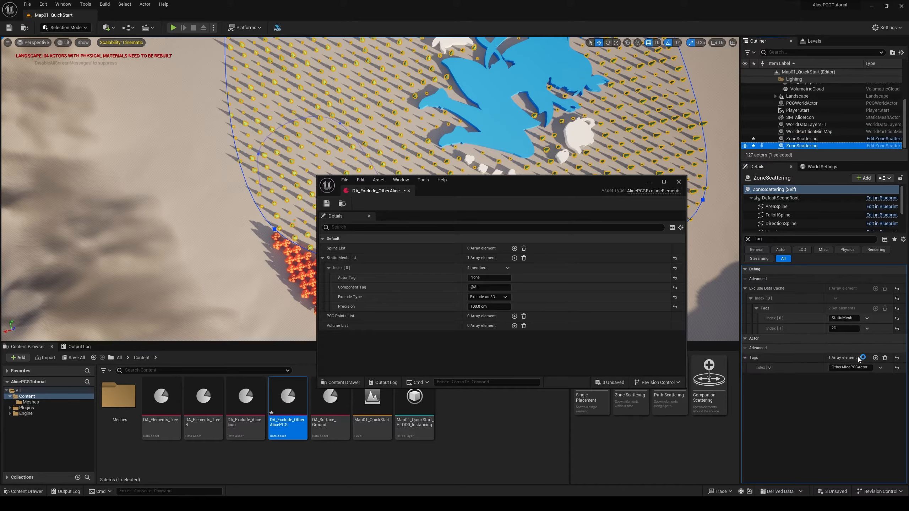
{"action": "left_click", "coordinate": [849, 368]}
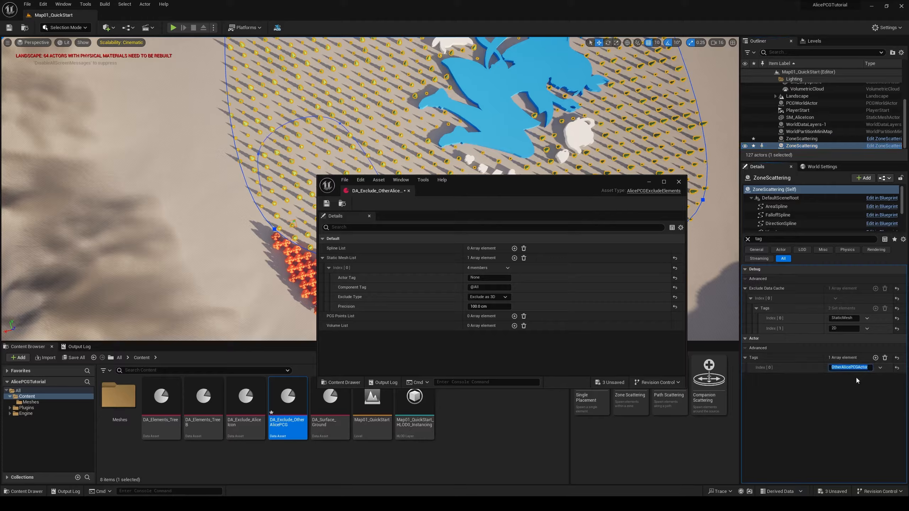
{"action": "left_click", "coordinate": [500, 278]}
{"action": "key", "text": "ctrl+v"}
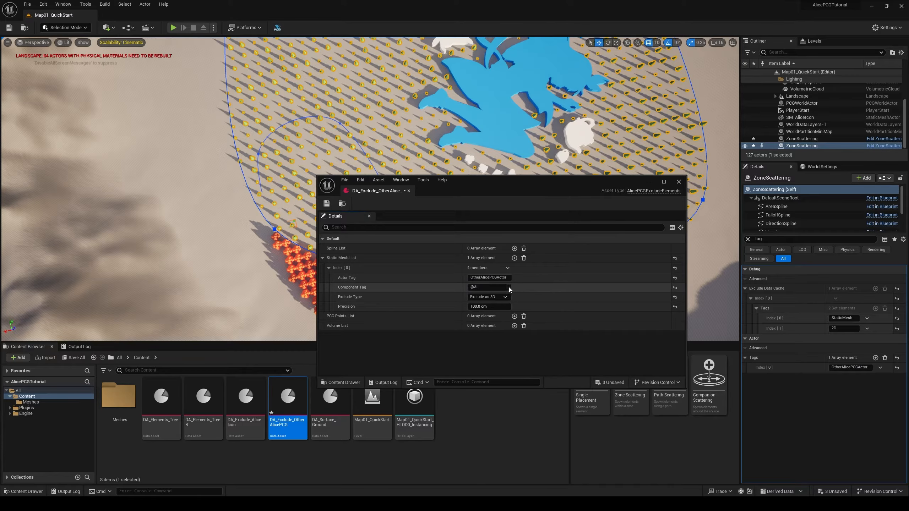
- Set the static mesh exclusion's Component Tag to ExcludeTree and its Exclude Type to Exclude as 2D
{"action": "double_click", "coordinate": [475, 288]}
{"action": "left_click_drag", "start_coordinate": [475, 288], "coordinate": [471, 288]}
{"action": "type", "text": "ExcludeTree"}
{"action": "left_click", "coordinate": [492, 298]}
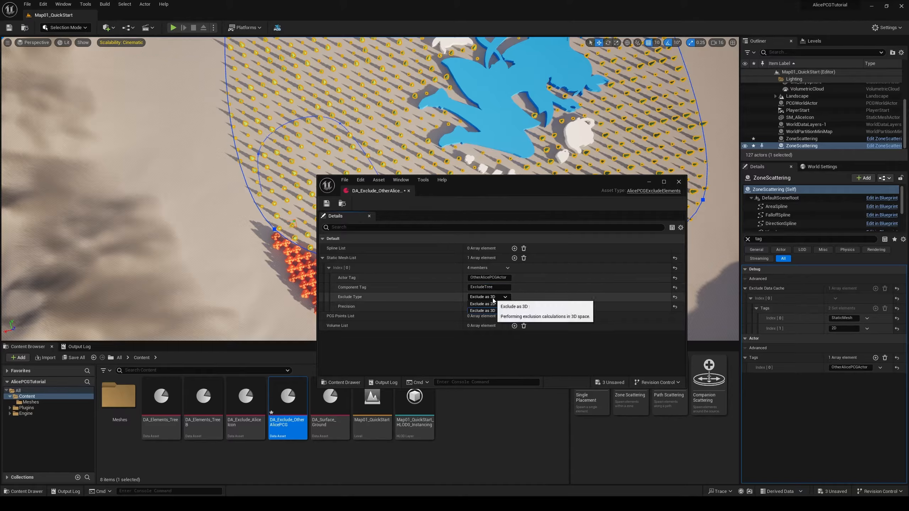
{"action": "left_click", "coordinate": [493, 303]}
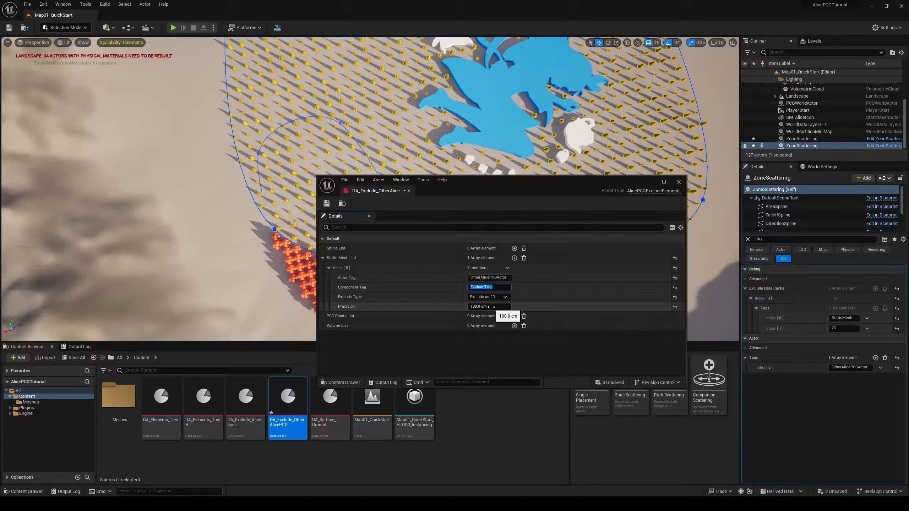
- Set the static mesh exclusion's Precision to 500 cm, then save and close the asset
{"action": "left_click", "coordinate": [492, 304]}
{"action": "type", "text": "500"}
{"action": "key", "text": "Return"}
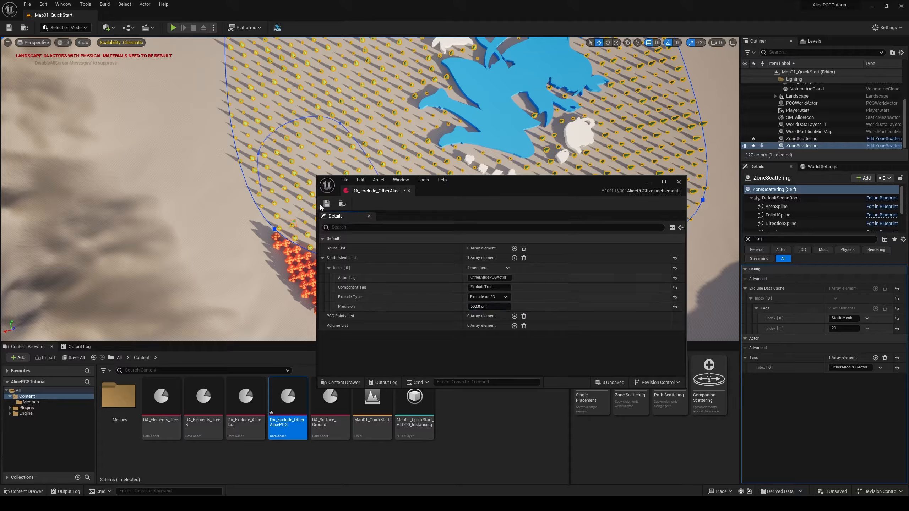
{"action": "left_click", "coordinate": [326, 204]}
{"action": "left_click", "coordinate": [409, 191]}
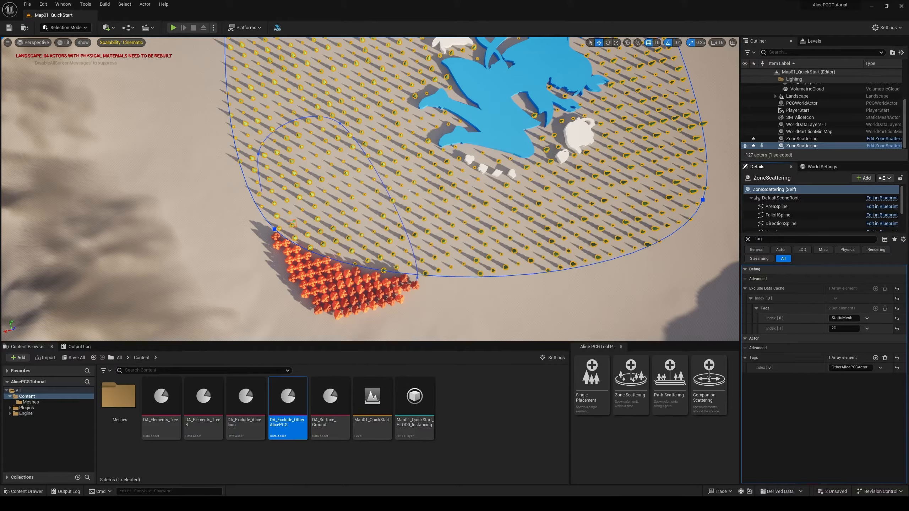
- Select the orange-tree ZoneScattering actor, clear the details filter, and update the actor's cache
{"action": "left_click", "coordinate": [386, 291]}
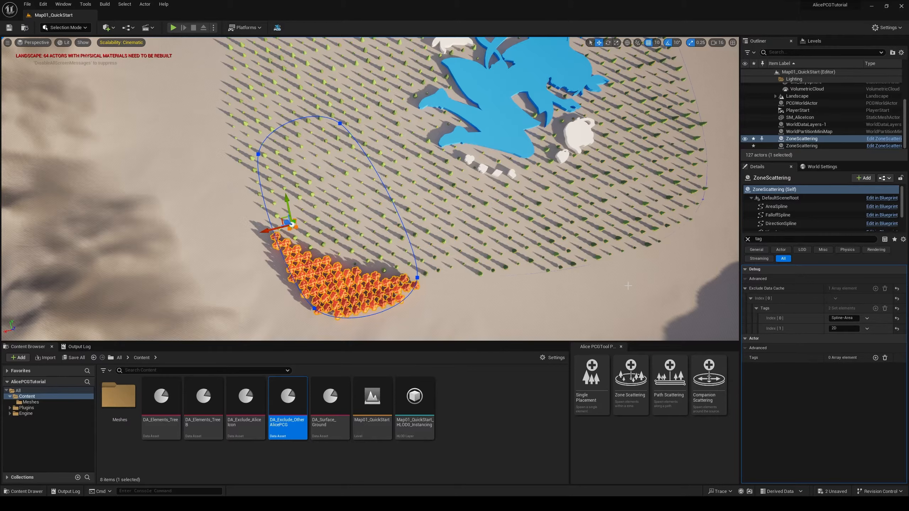
{"action": "left_click", "coordinate": [748, 239]}
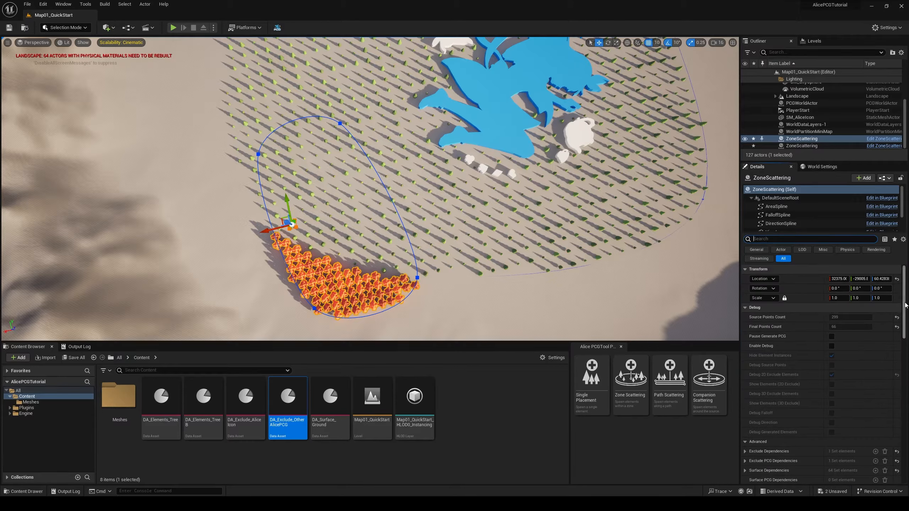
{"action": "left_click_drag", "start_coordinate": [904, 305], "coordinate": [906, 351]}
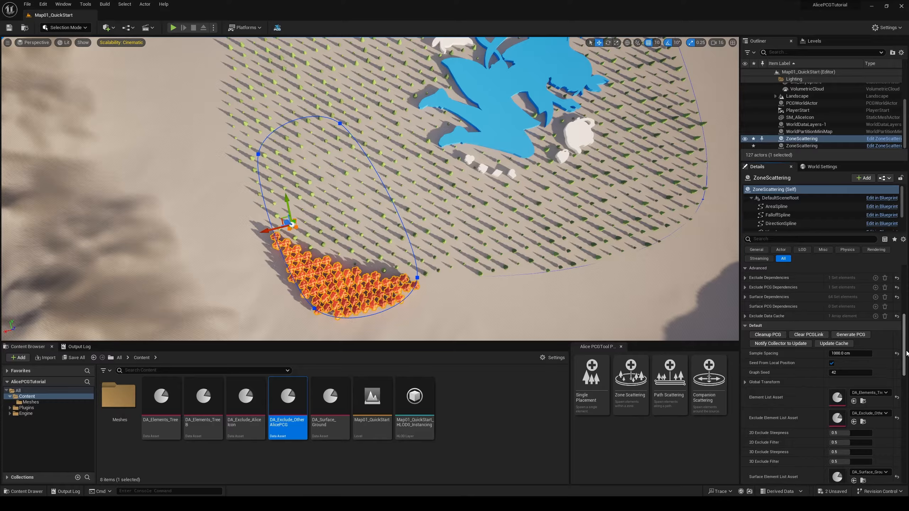
{"action": "left_click", "coordinate": [840, 346]}
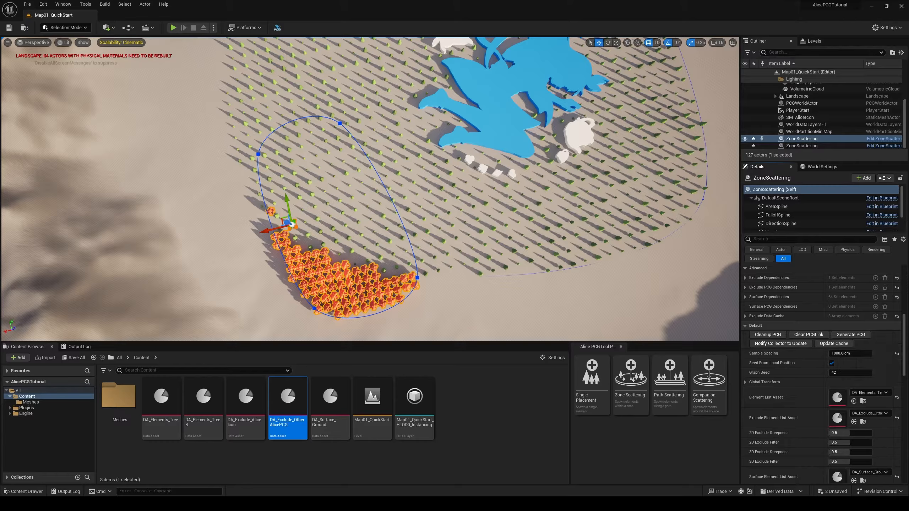
- Enable debug on the orange-tree actor to examine the green trees' 2D exclusion voxels, then disable it
{"action": "scroll", "coordinate": [833, 311], "scroll_direction": "up", "scroll_amount": 5}
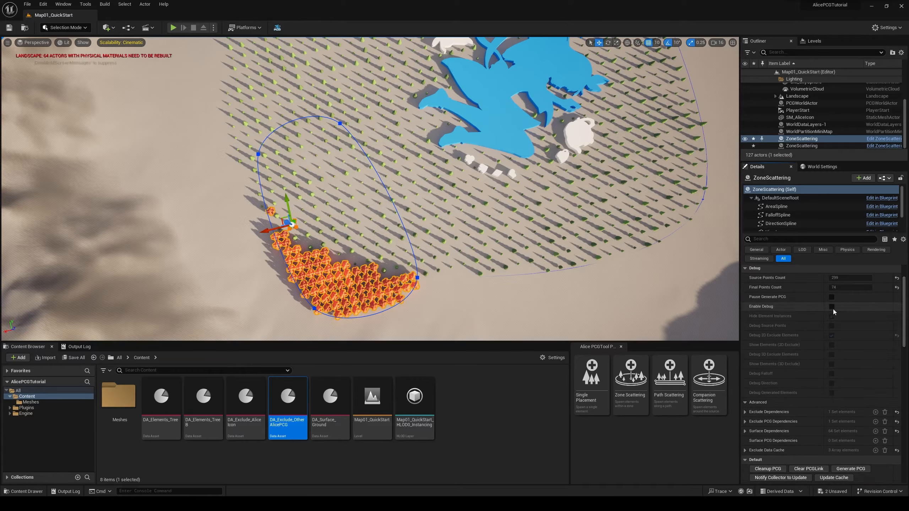
{"action": "left_click", "coordinate": [832, 308]}
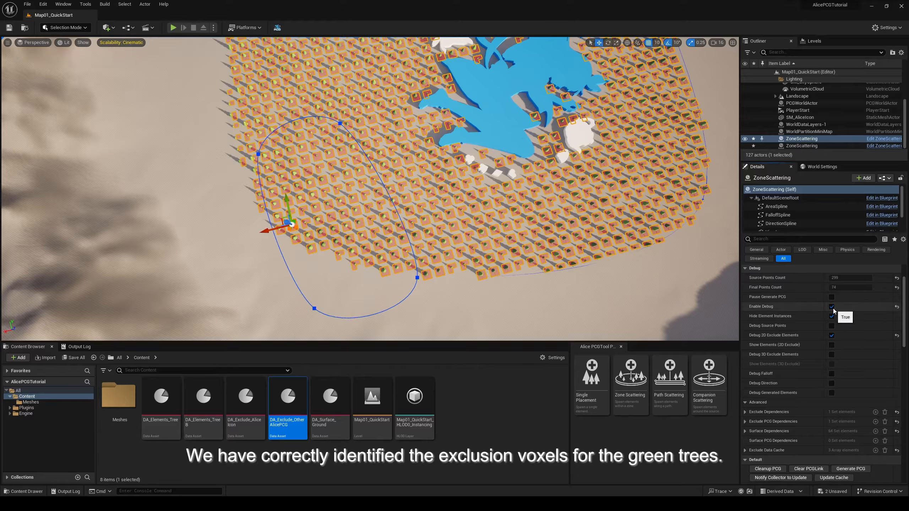
{"action": "left_click", "coordinate": [831, 307]}
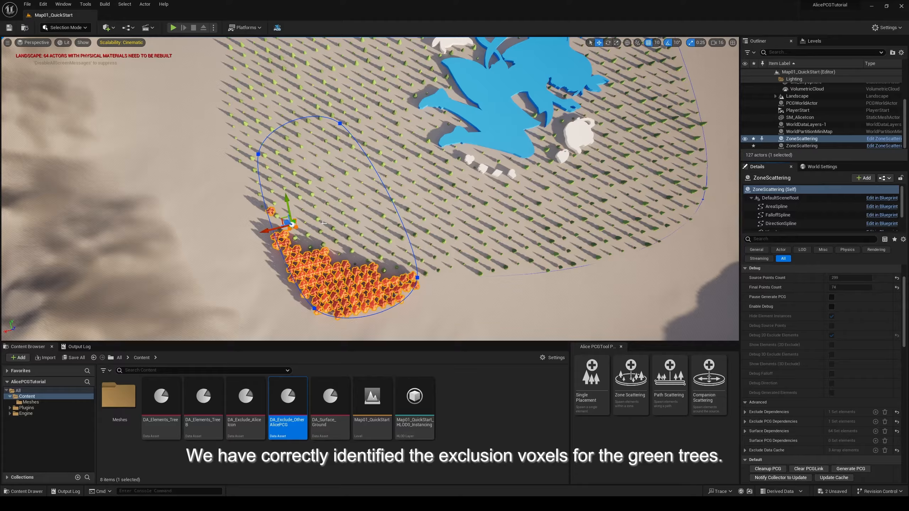
- Move the green-tree ZoneScattering's spline point nearest the orange trees inward, then notify the dependency chain to update
{"action": "left_click", "coordinate": [702, 199]}
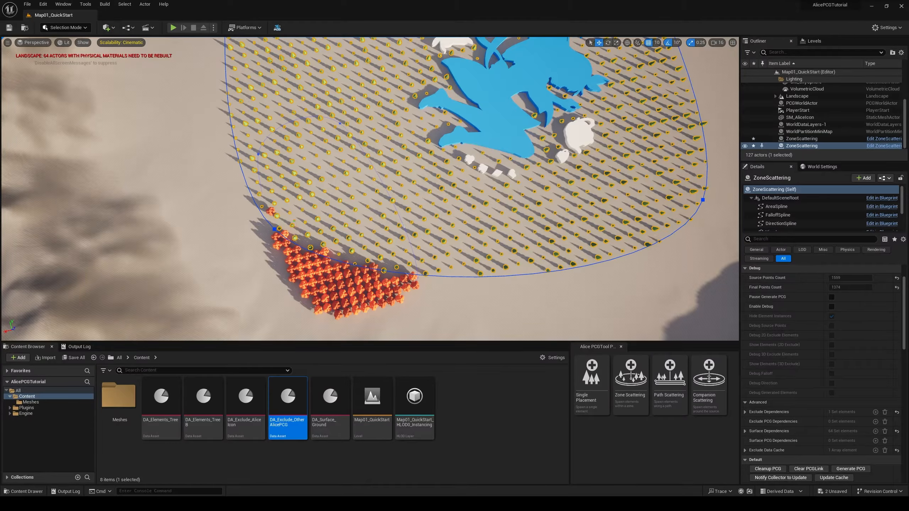
{"action": "left_click", "coordinate": [276, 227]}
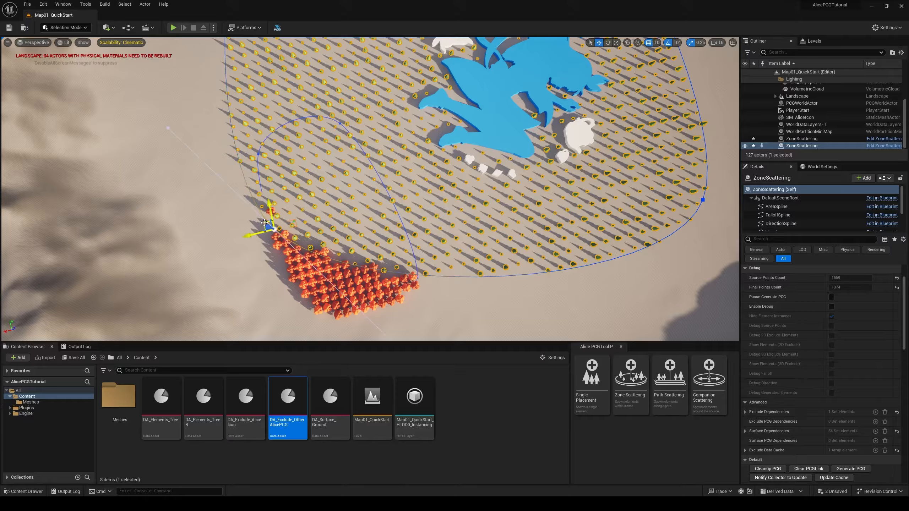
{"action": "left_click_drag", "start_coordinate": [265, 223], "coordinate": [307, 159]}
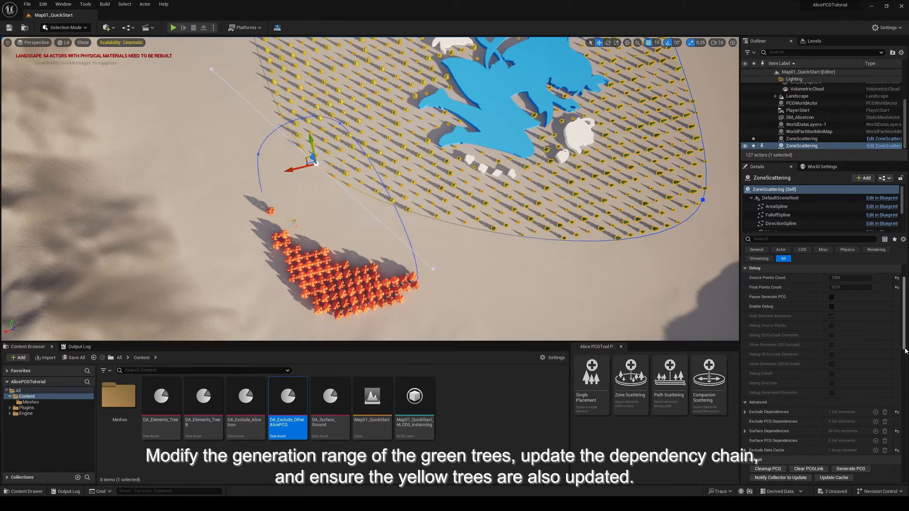
{"action": "scroll", "coordinate": [787, 315], "scroll_direction": "down", "scroll_amount": 5}
{"action": "left_click", "coordinate": [776, 317]}
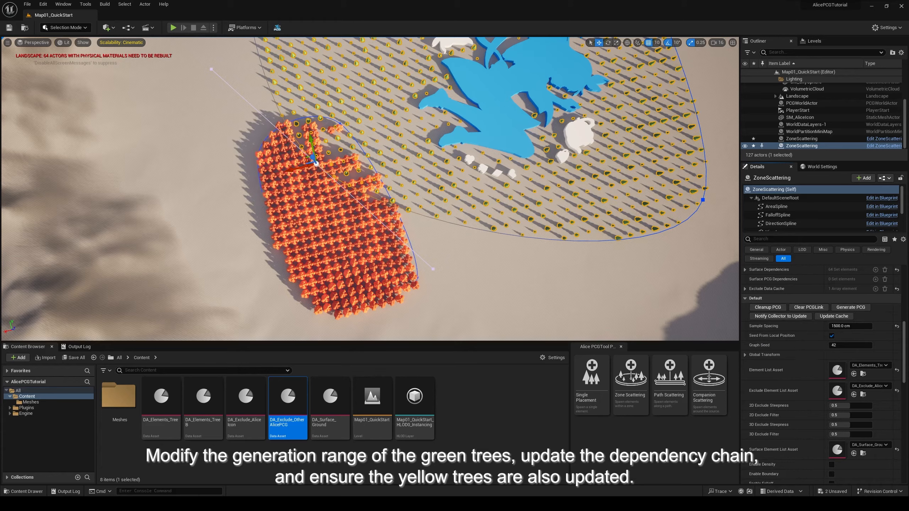
- Move the same green-tree spline point back outward over the orange-tree area
{"action": "left_click", "coordinate": [516, 390]}
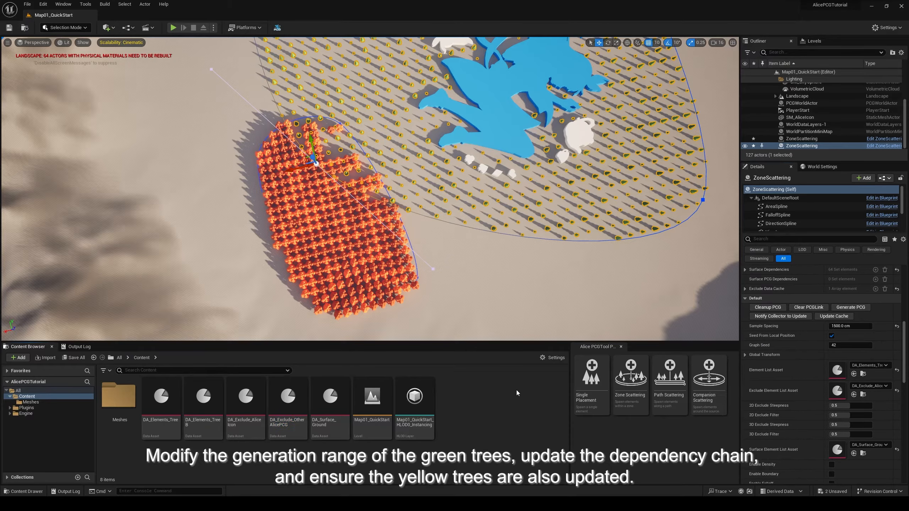
{"action": "key", "text": "Escape"}
{"action": "left_click", "coordinate": [344, 148]}
{"action": "left_click_drag", "start_coordinate": [318, 163], "coordinate": [280, 210]}
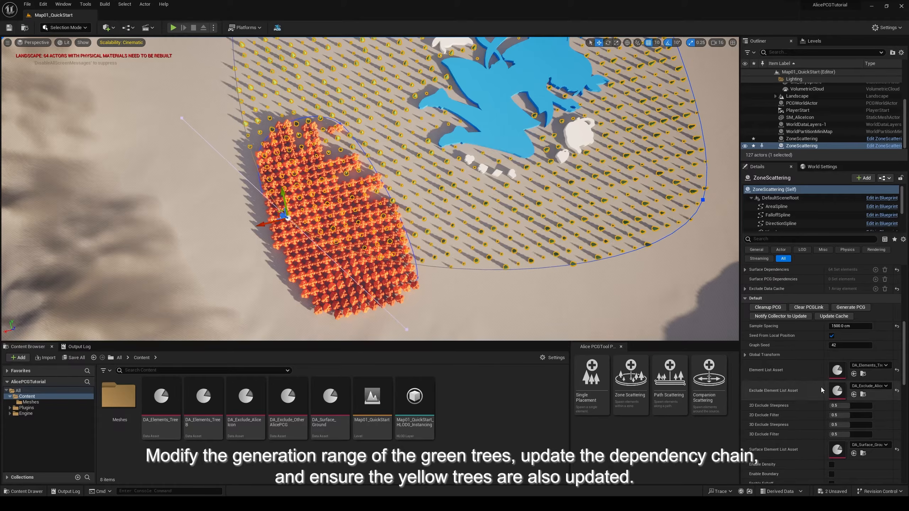
- In the green-tree actor's Global Transform, set Offset Min X and Y to -500 and Offset Max X and Y to 500
{"action": "left_click", "coordinate": [760, 354]}
{"action": "left_click", "coordinate": [838, 364]}
{"action": "type", "text": "-500"}
{"action": "left_click", "coordinate": [858, 365]}
{"action": "type", "text": "-500"}
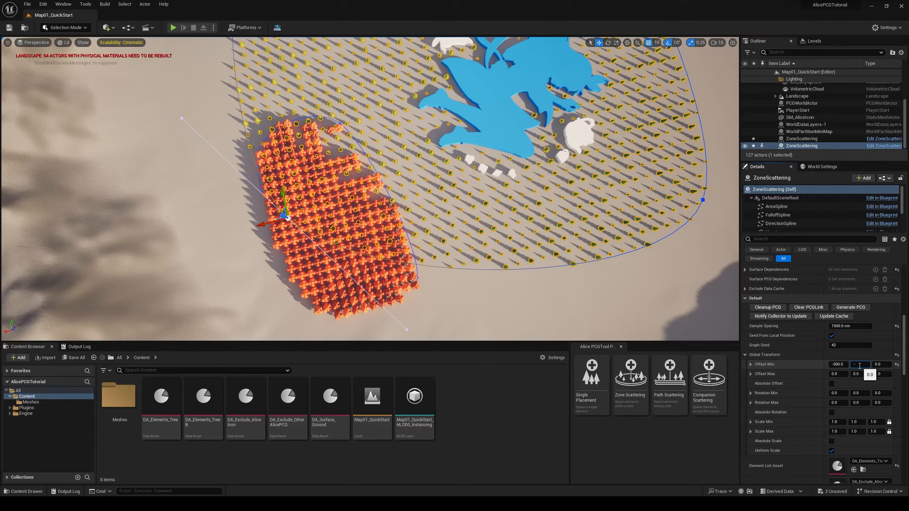
{"action": "left_click", "coordinate": [837, 374]}
{"action": "type", "text": "500"}
{"action": "left_click", "coordinate": [862, 375]}
{"action": "type", "text": "500"}
{"action": "key", "text": "Return"}
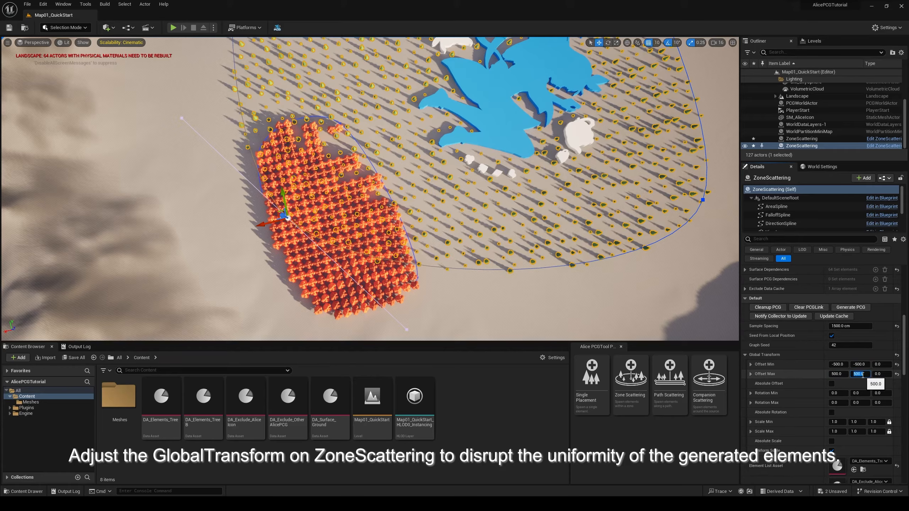
- Set the green-tree actor's Offset Min X and Y to -1500 and Offset Max X and Y to 1500
{"action": "left_click", "coordinate": [838, 365]}
{"action": "type", "text": "-1500"}
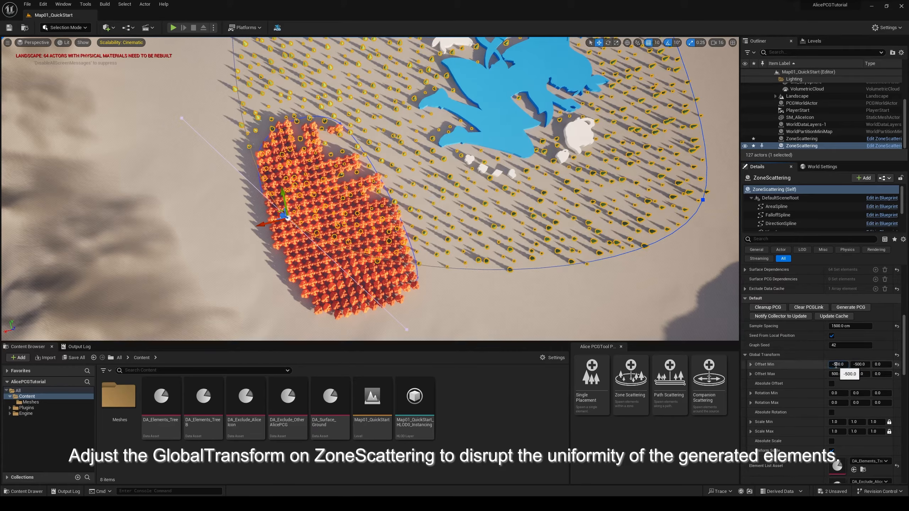
{"action": "left_click", "coordinate": [856, 364]}
{"action": "type", "text": "-1500"}
{"action": "left_click", "coordinate": [837, 374]}
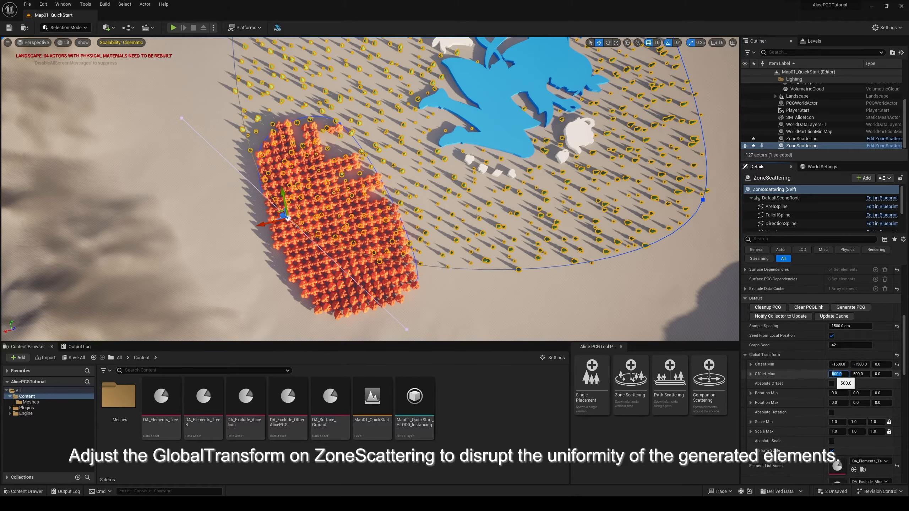
{"action": "type", "text": "1500"}
{"action": "left_click", "coordinate": [858, 374]}
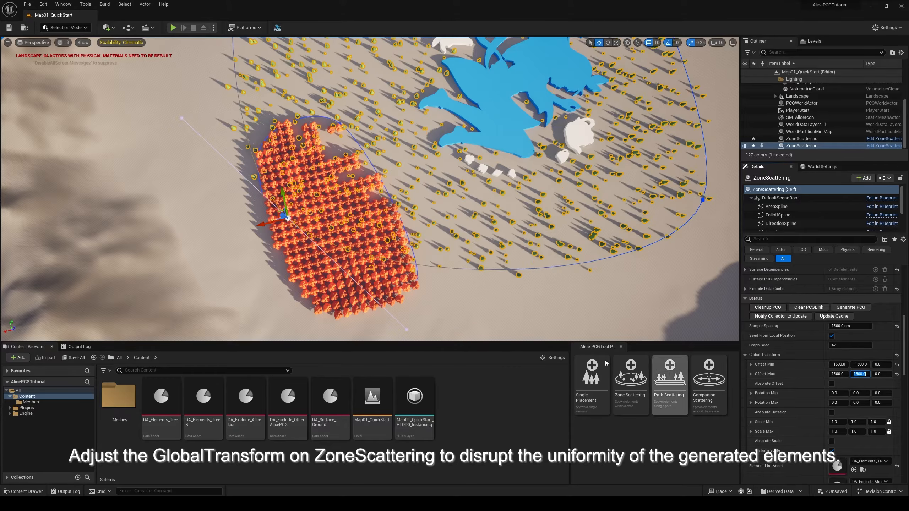
- Notify the collector to update the actors depending on the green trees, then clear the selection
{"action": "left_click_drag", "start_coordinate": [904, 349], "coordinate": [904, 345]}
{"action": "left_click", "coordinate": [788, 333]}
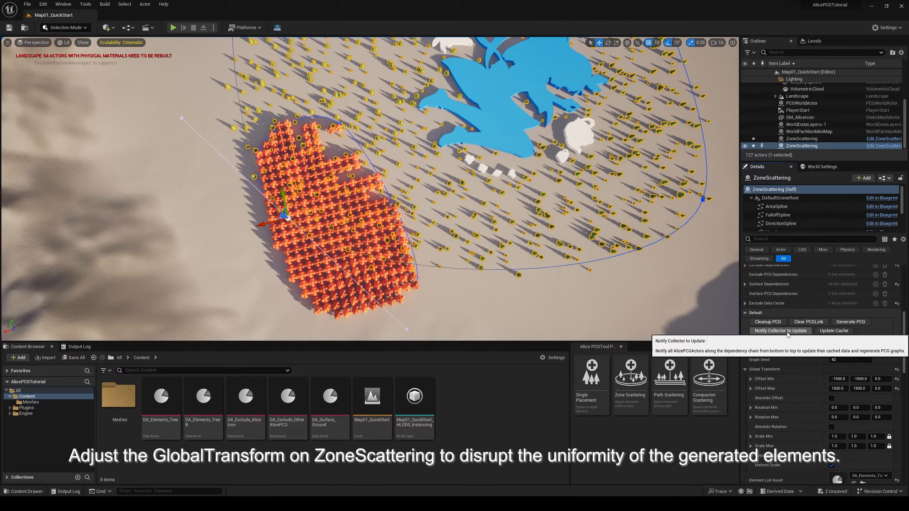
{"action": "key", "text": "Escape"}
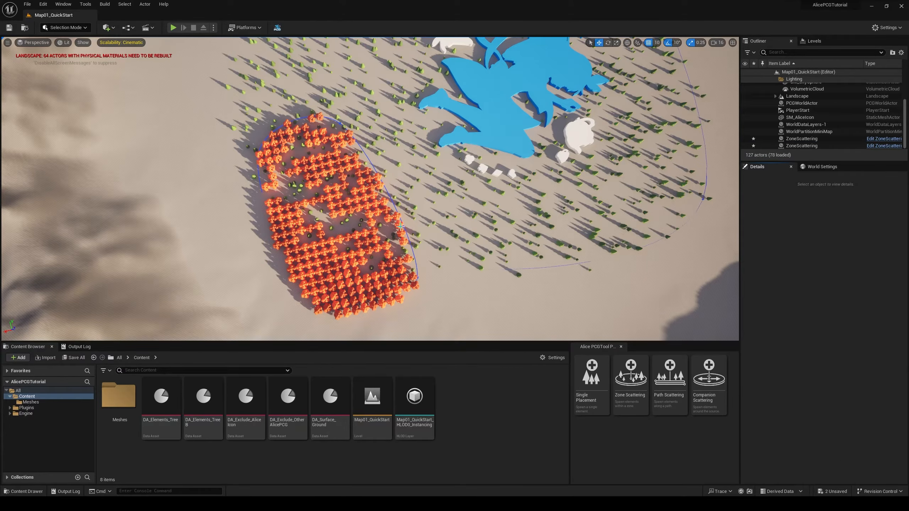
- Open the green-tree actor's DA_Elements_Tree asset in an enlarged window and enable Use Transform on its first static mesh, SM_Tree_Spruce_Average_01
{"action": "left_click", "coordinate": [480, 350]}
{"action": "left_click", "coordinate": [478, 235]}
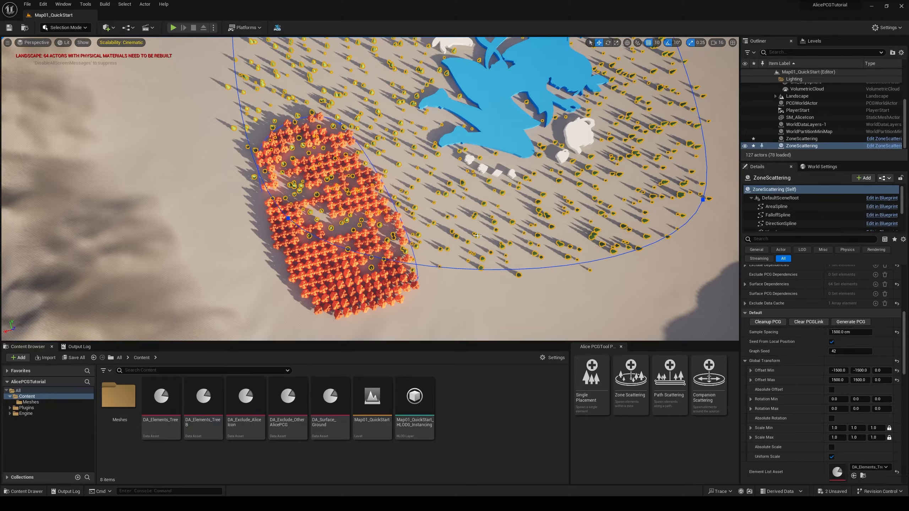
{"action": "scroll", "coordinate": [784, 405], "scroll_direction": "down", "scroll_amount": 2}
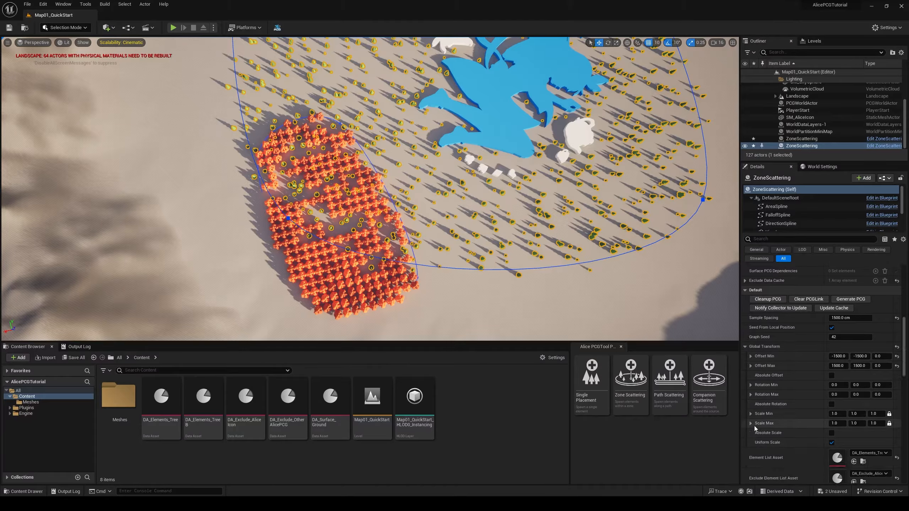
{"action": "scroll", "coordinate": [794, 368], "scroll_direction": "down", "scroll_amount": 2}
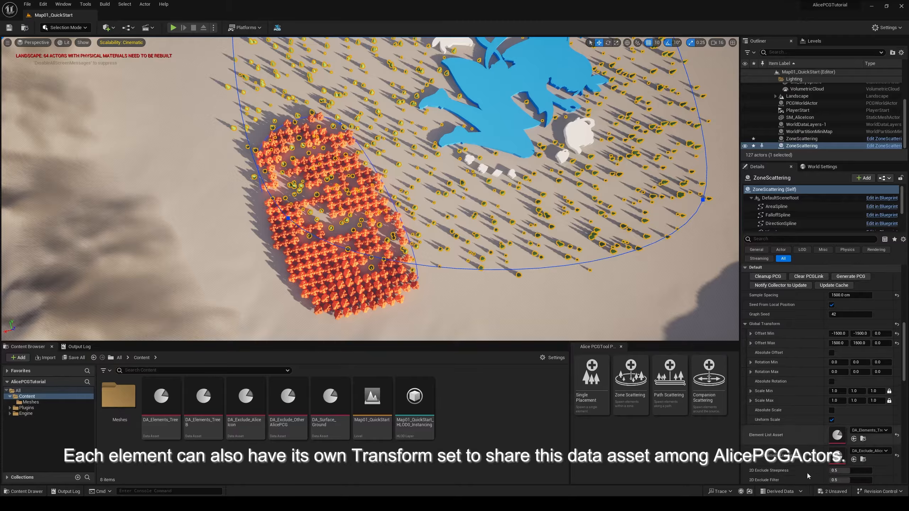
{"action": "double_click", "coordinate": [839, 435]}
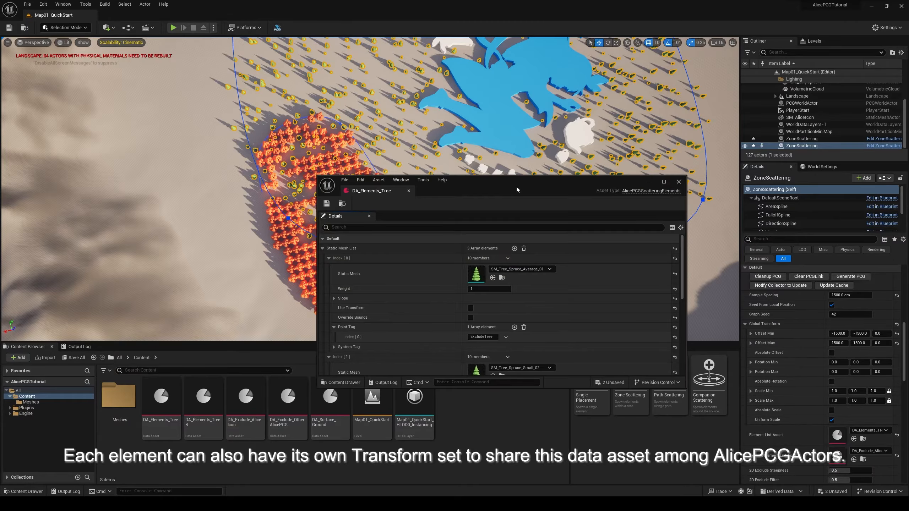
{"action": "left_click_drag", "start_coordinate": [517, 186], "coordinate": [413, 113]}
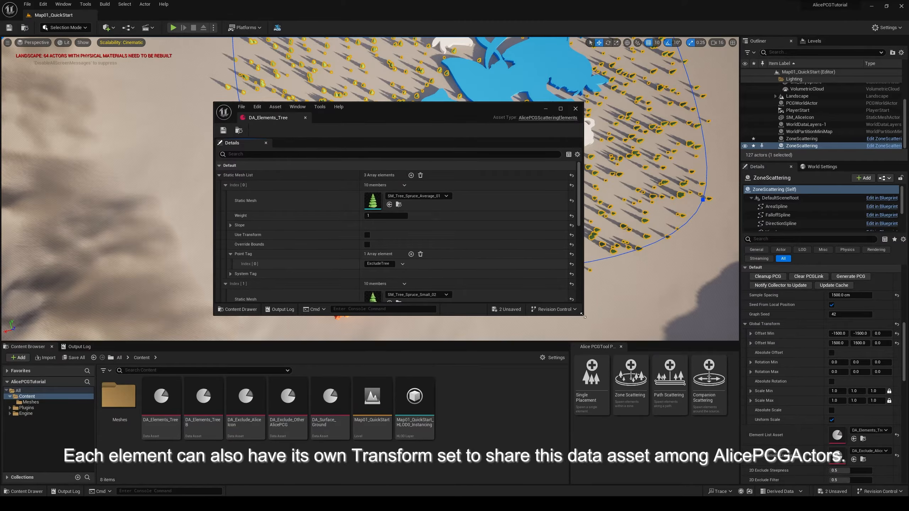
{"action": "left_click_drag", "start_coordinate": [583, 316], "coordinate": [656, 399]}
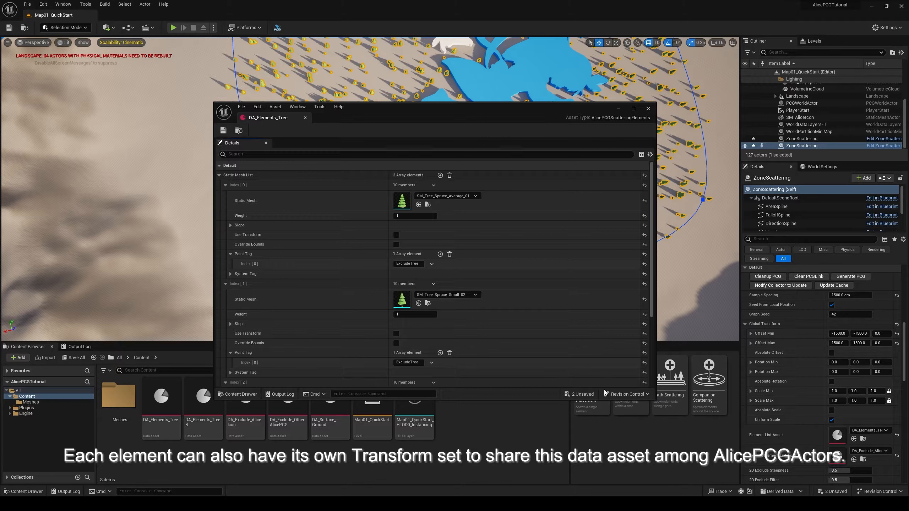
{"action": "left_click", "coordinate": [397, 235]}
{"action": "left_click", "coordinate": [231, 254]}
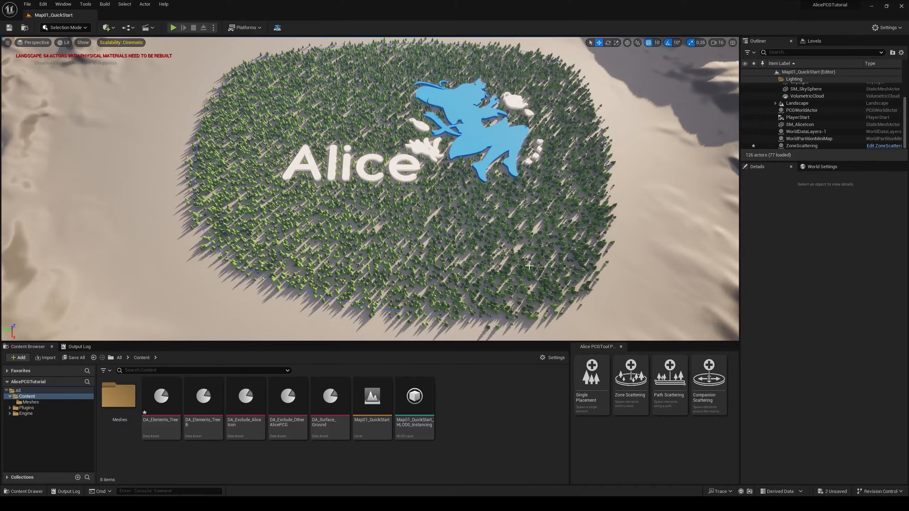
- Select the dense green-tree ZoneScattering at the forest edge and enable its boundary
{"action": "key", "text": "w"}
{"action": "right_click_drag", "start_coordinate": [476, 289], "coordinate": [551, 301]}
{"action": "key", "text": "w"}
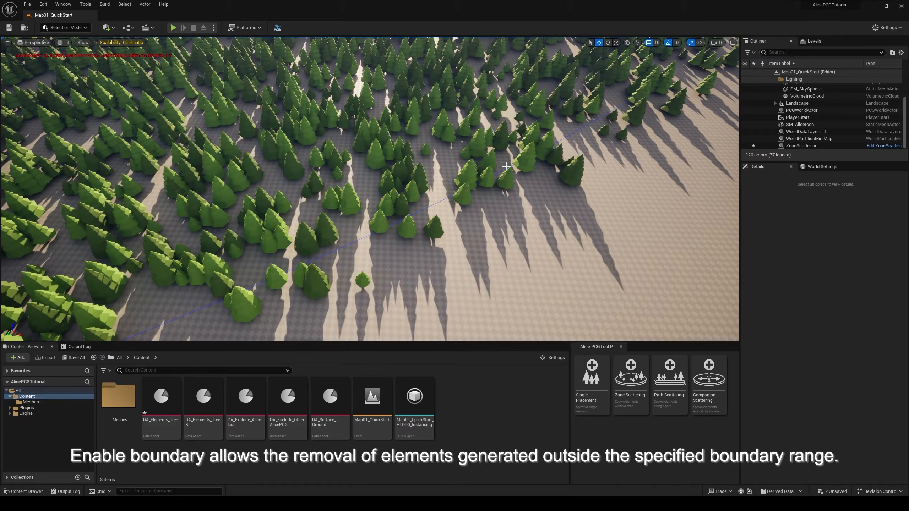
{"action": "left_click", "coordinate": [401, 204]}
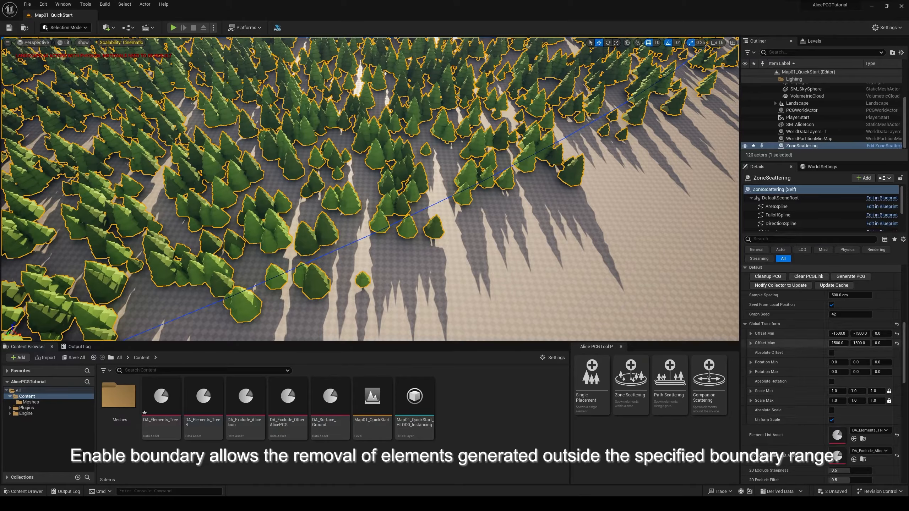
{"action": "scroll", "coordinate": [906, 346], "scroll_direction": "down", "scroll_amount": 1}
{"action": "scroll", "coordinate": [906, 347], "scroll_direction": "down", "scroll_amount": 5}
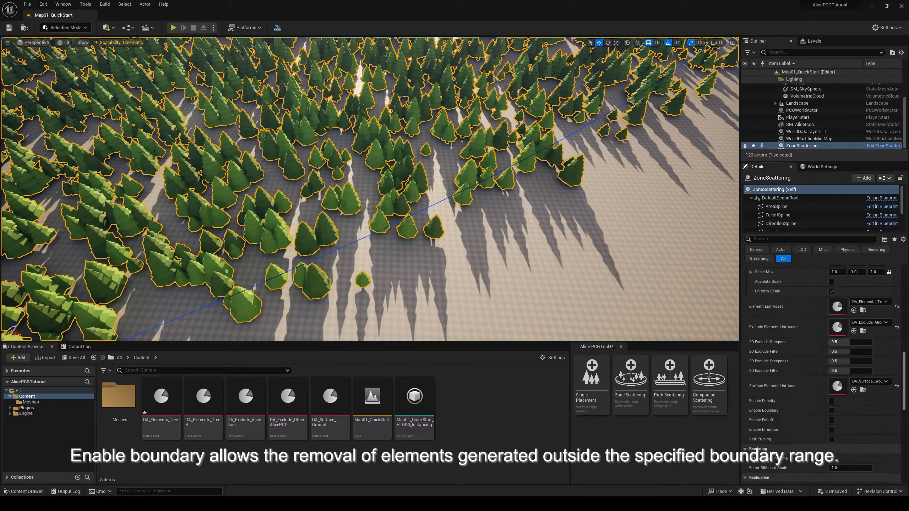
{"action": "left_click", "coordinate": [832, 410]}
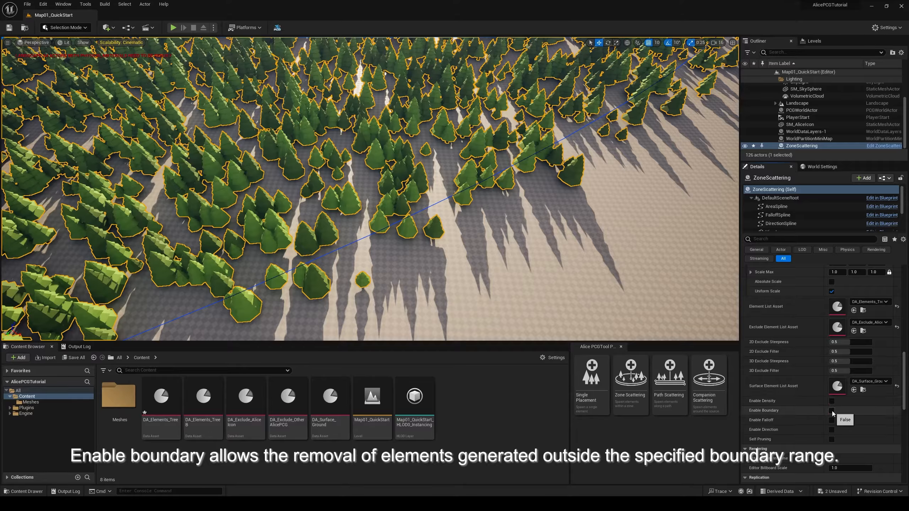
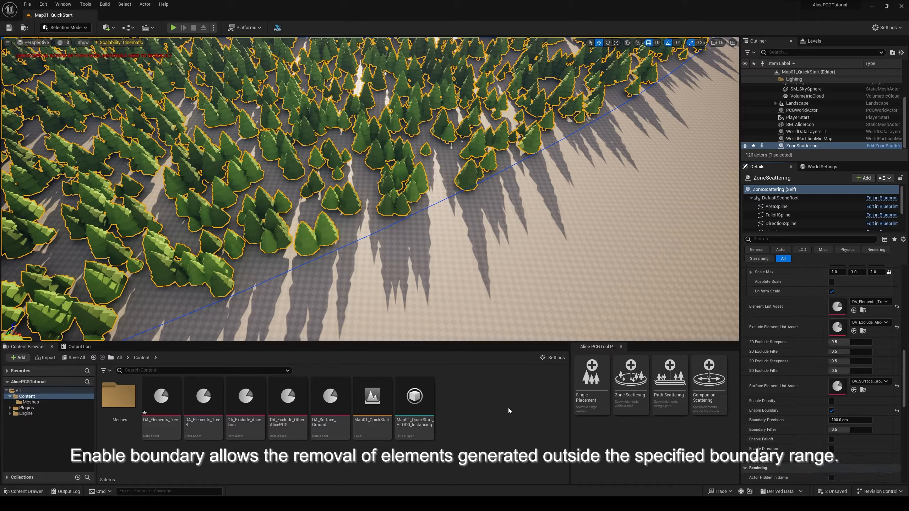
- Enable density on the green-tree ZoneScattering and set Density to 50%, with the whole forest in view
{"action": "key", "text": "Escape"}
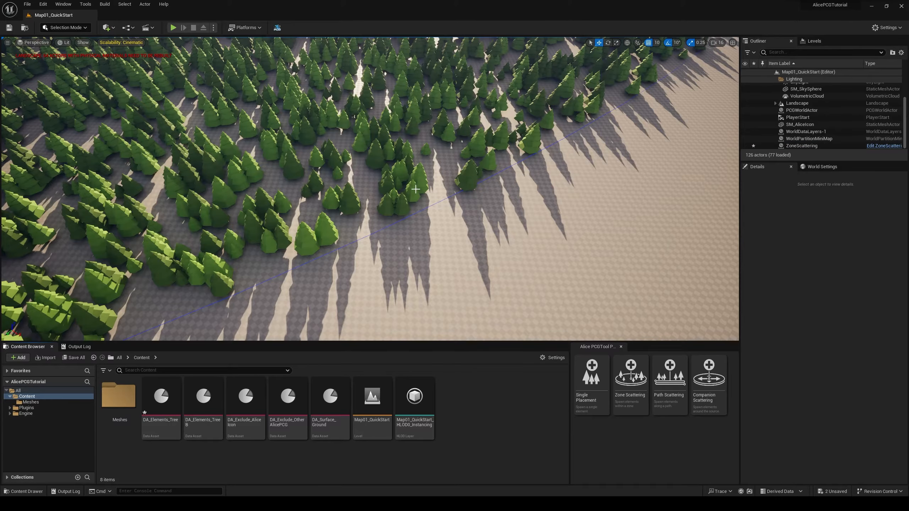
{"action": "left_click", "coordinate": [415, 189]}
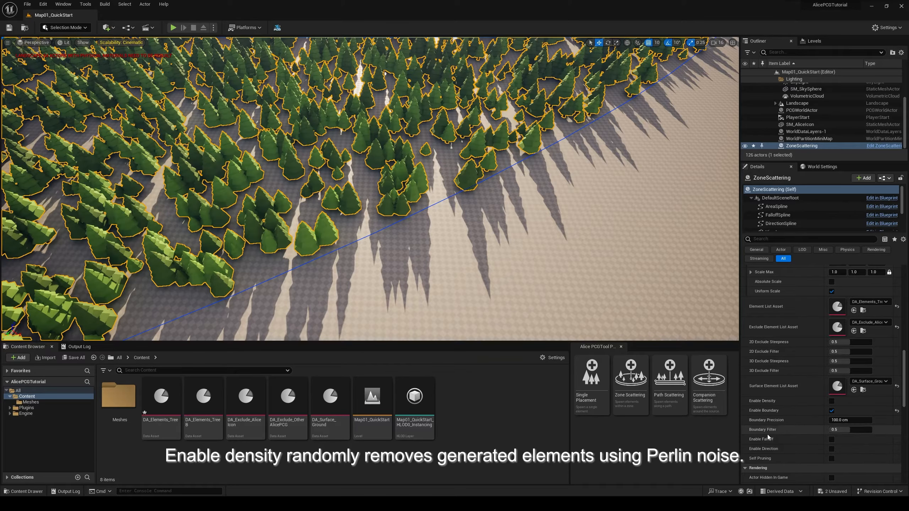
{"action": "right_click_drag", "start_coordinate": [651, 320], "coordinate": [537, 250]}
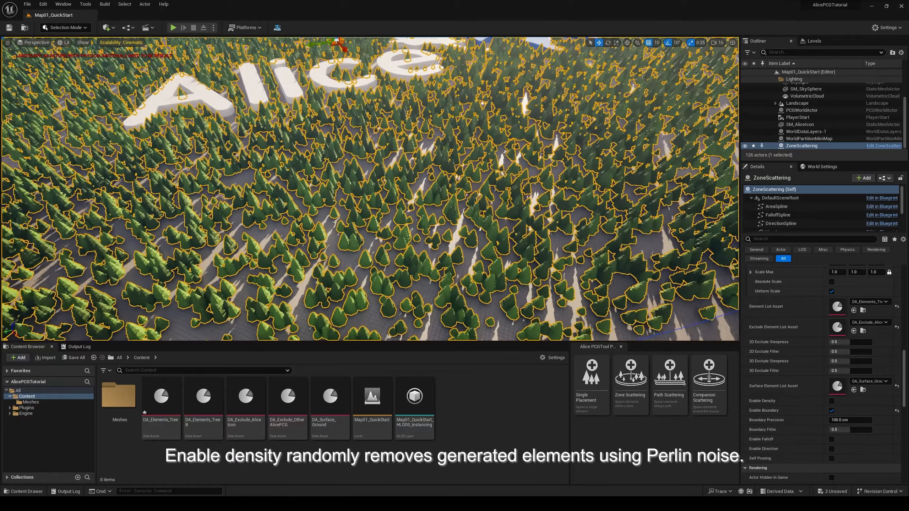
{"action": "key", "text": "f"}
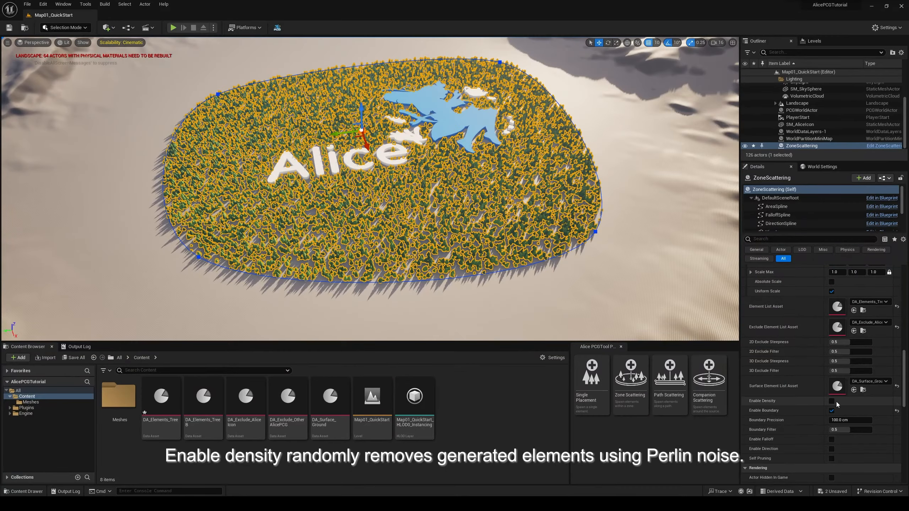
{"action": "left_click", "coordinate": [832, 402]}
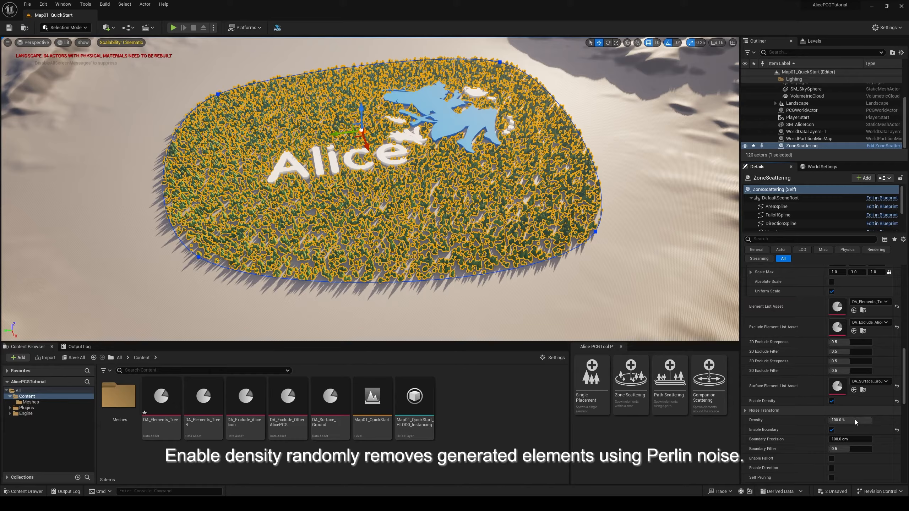
{"action": "left_click", "coordinate": [855, 421]}
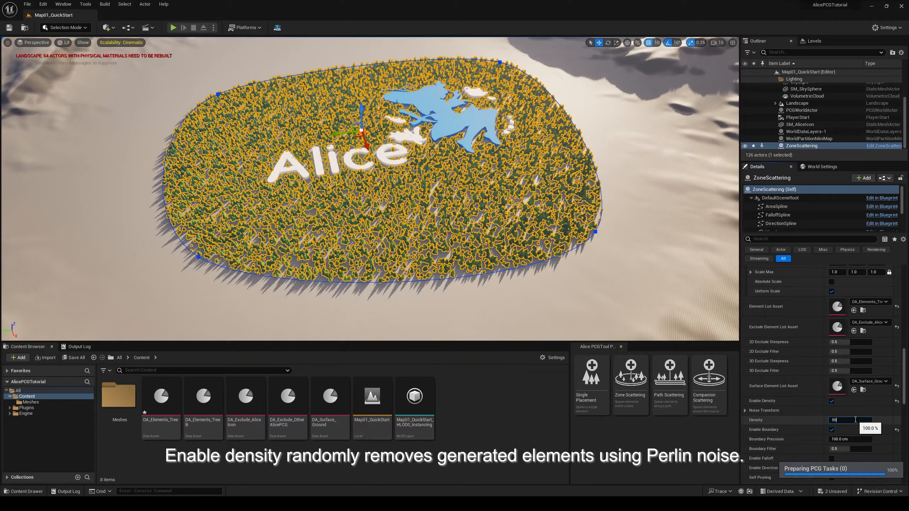
{"action": "type", "text": "50"}
{"action": "key", "text": "Return"}
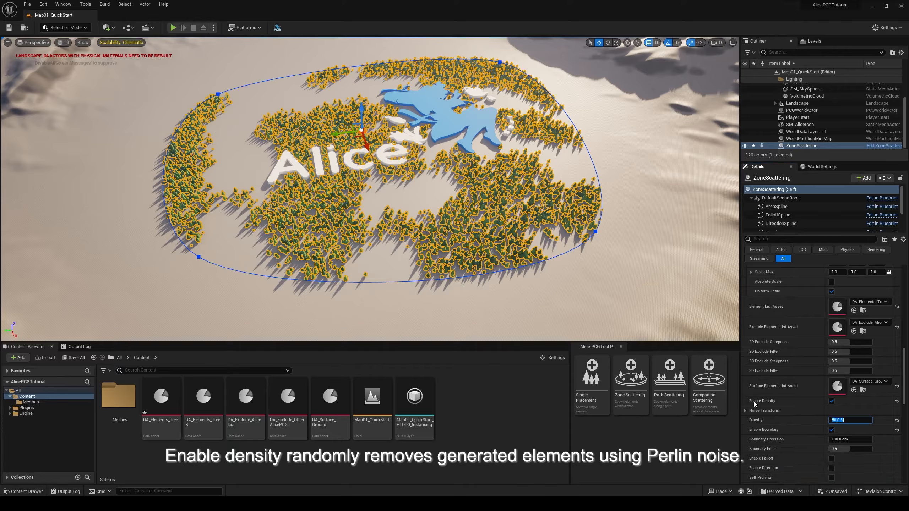
- Set the density's Noise Transform scale to 10 in X and Y
{"action": "left_click", "coordinate": [745, 410]}
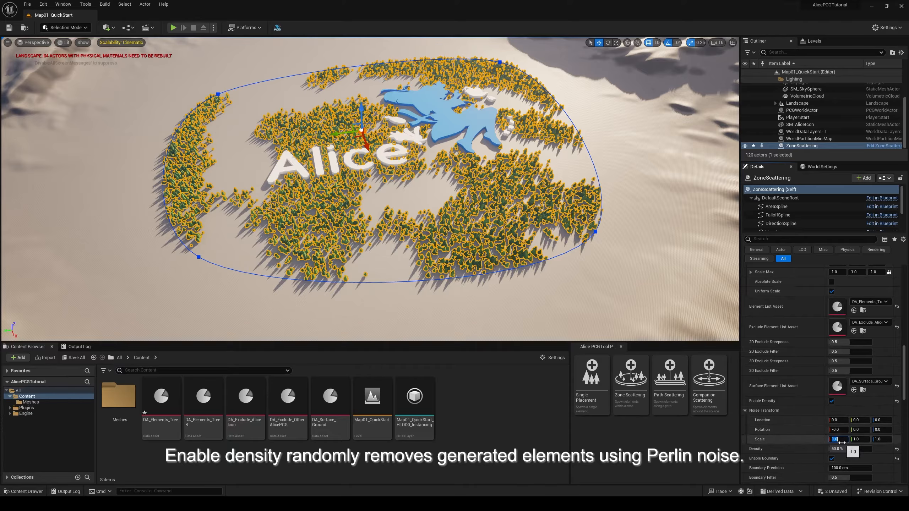
{"action": "type", "text": "10"}
{"action": "left_click", "coordinate": [859, 439]}
{"action": "type", "text": "10"}
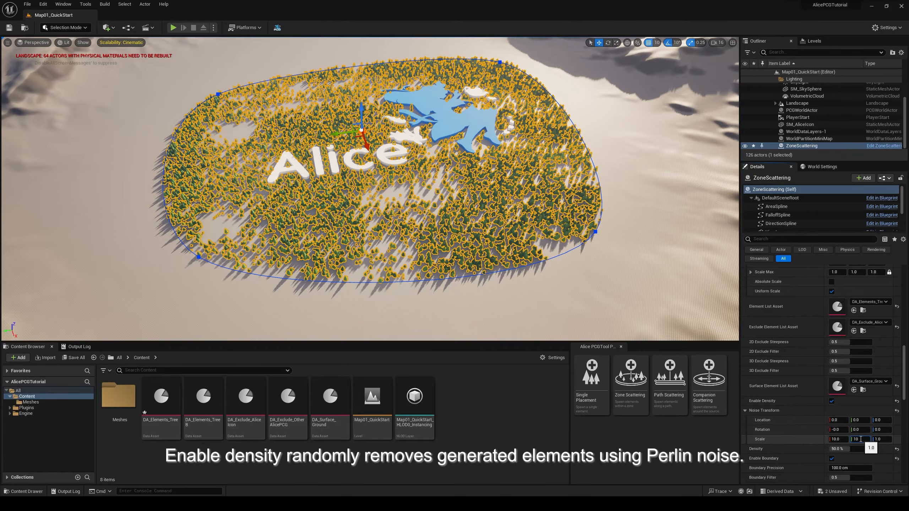
{"action": "key", "text": "Return"}
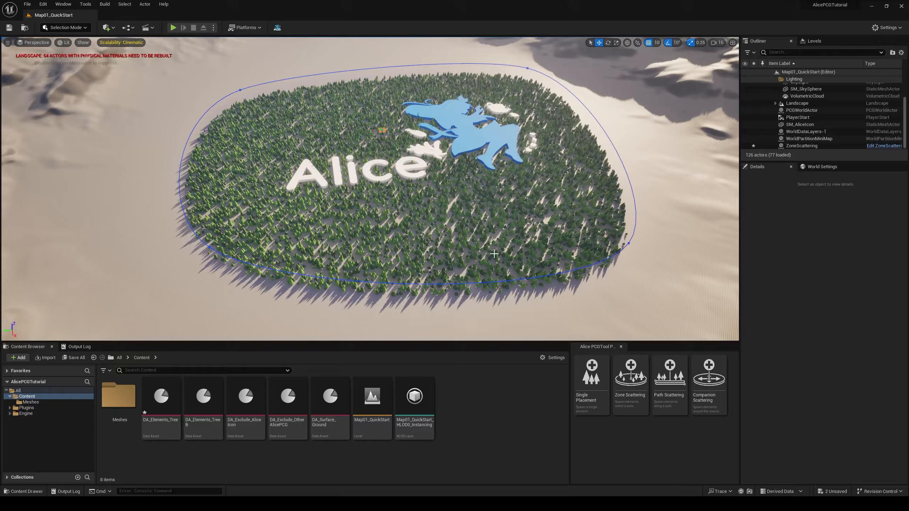
- Select the forest's ZoneScattering and pause its PCG generation
{"action": "left_click", "coordinate": [494, 254]}
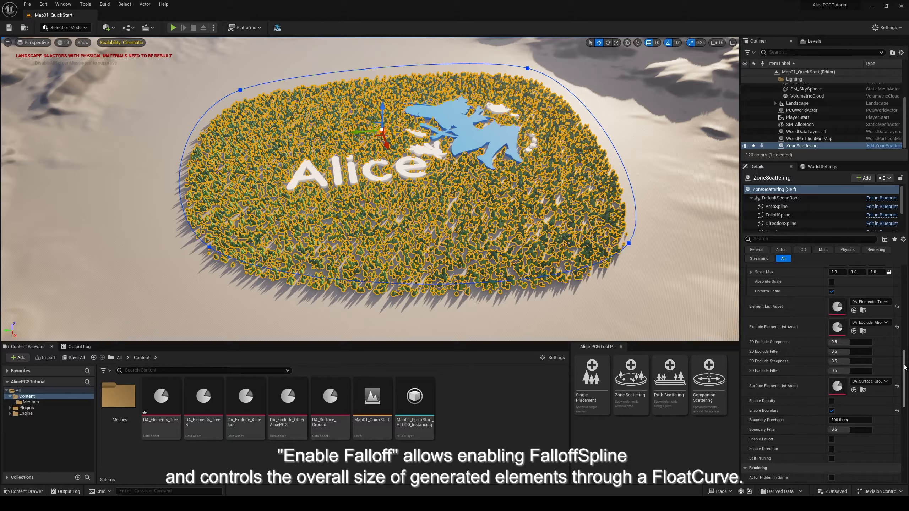
{"action": "left_click_drag", "start_coordinate": [906, 367], "coordinate": [907, 290]}
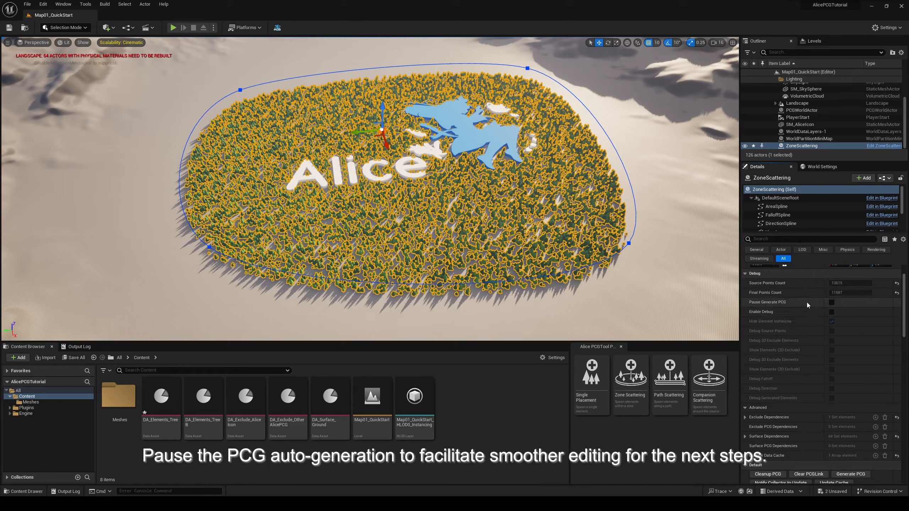
{"action": "left_click", "coordinate": [832, 302]}
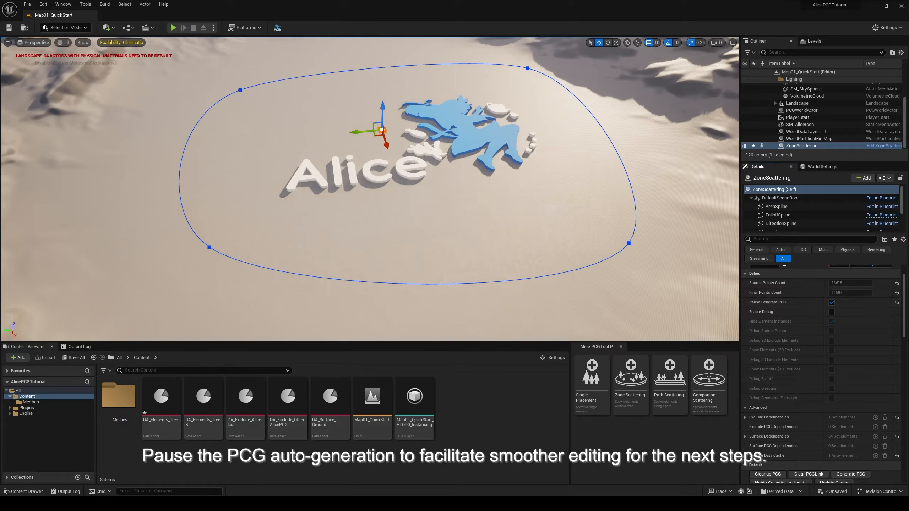
- Switch the viewport to the Top view, framed on the ZoneScattering area around the Alice lettering
{"action": "left_click", "coordinate": [64, 44]}
{"action": "mouse_move", "coordinate": [44, 43]}
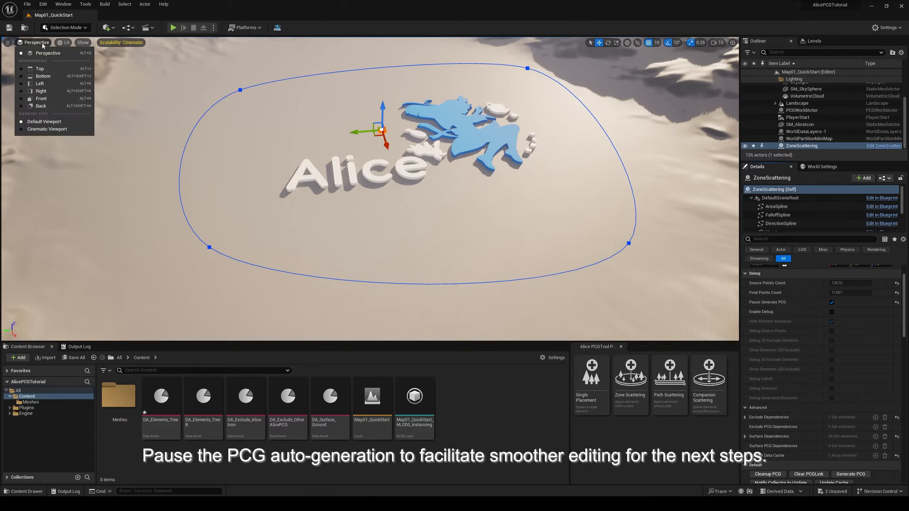
{"action": "left_click", "coordinate": [40, 70]}
{"action": "right_click_drag", "start_coordinate": [287, 197], "coordinate": [339, 150]}
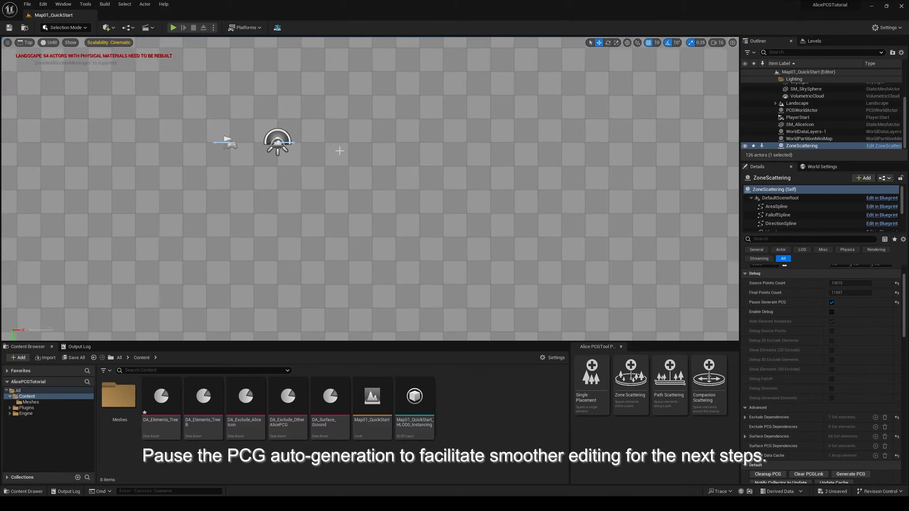
{"action": "scroll", "coordinate": [339, 150], "scroll_direction": "down", "scroll_amount": 20}
{"action": "scroll", "coordinate": [495, 171], "scroll_direction": "down", "scroll_amount": 5}
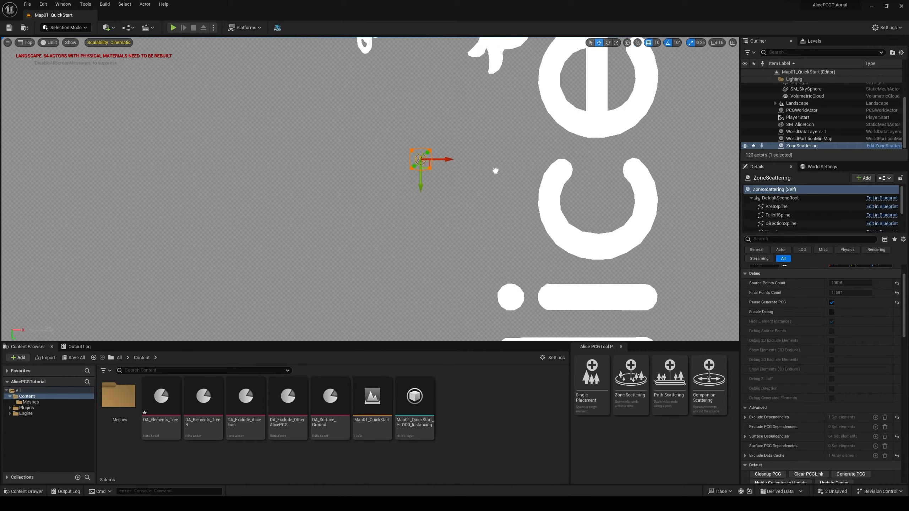
{"action": "scroll", "coordinate": [513, 166], "scroll_direction": "down", "scroll_amount": 3}
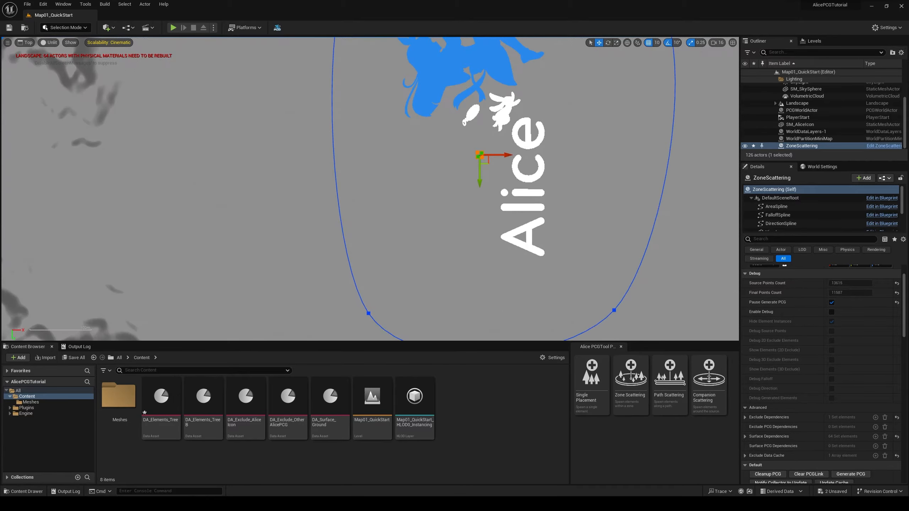
- Spread the four FalloffSpline points into a wide loop enclosing the Alice-lettering end of the area and extending past its boundary spline
{"action": "right_click_drag", "start_coordinate": [512, 166], "coordinate": [510, 191]}
{"action": "scroll", "coordinate": [474, 183], "scroll_direction": "up", "scroll_amount": 4}
{"action": "left_click_drag", "start_coordinate": [480, 178], "coordinate": [126, 179]}
{"action": "scroll", "coordinate": [398, 97], "scroll_direction": "down", "scroll_amount": 3}
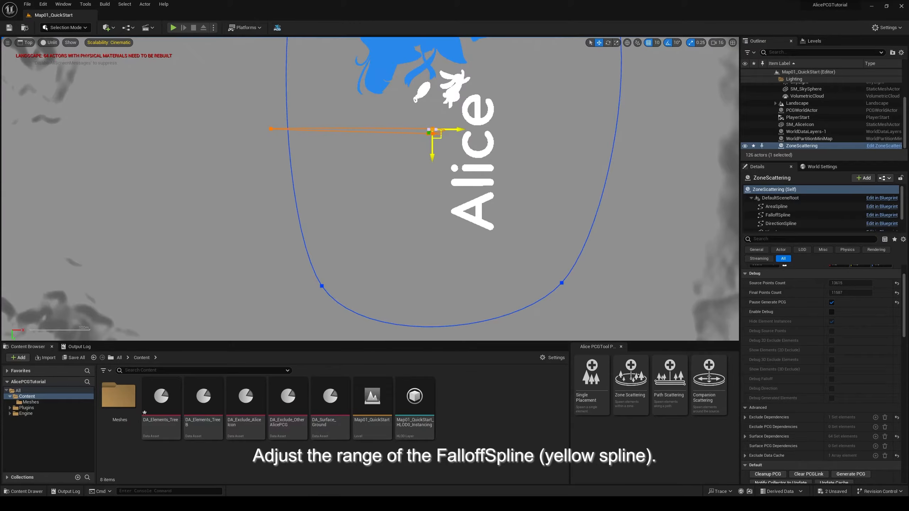
{"action": "left_click_drag", "start_coordinate": [441, 135], "coordinate": [616, 169]}
{"action": "key", "text": "ctrl+z"}
{"action": "left_click", "coordinate": [433, 129]}
{"action": "left_click_drag", "start_coordinate": [441, 135], "coordinate": [335, 336]}
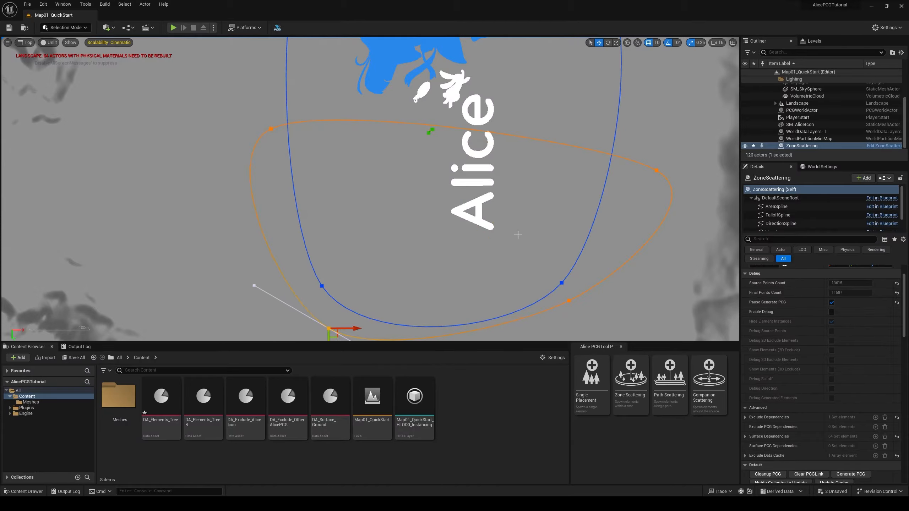
- Resume PCG generation on the ZoneScattering and return the viewport to Perspective
{"action": "right_click_drag", "start_coordinate": [517, 236], "coordinate": [506, 188]}
{"action": "scroll", "coordinate": [905, 314], "scroll_direction": "down", "scroll_amount": 2}
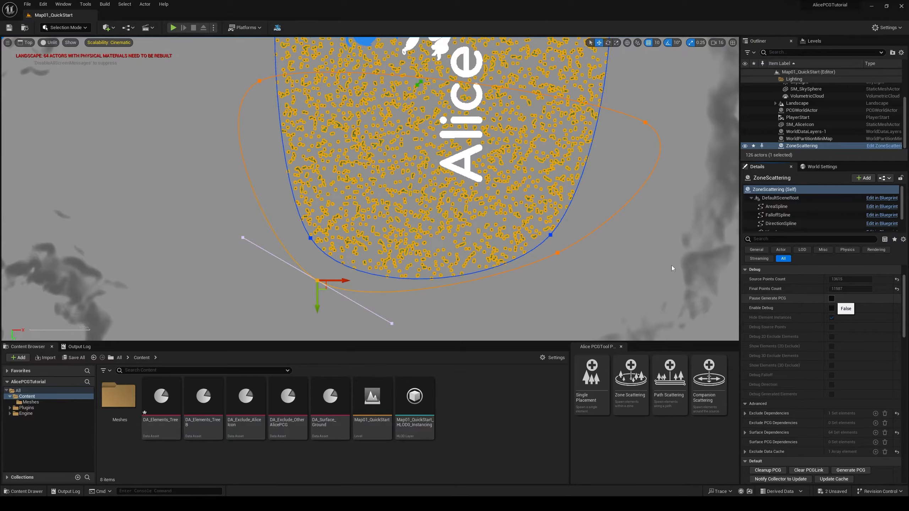
{"action": "left_click", "coordinate": [30, 45]}
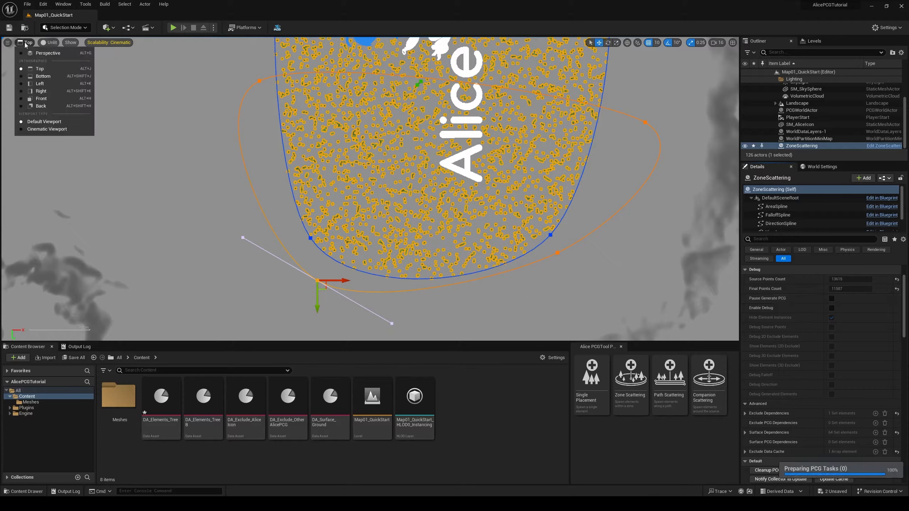
{"action": "left_click", "coordinate": [36, 52]}
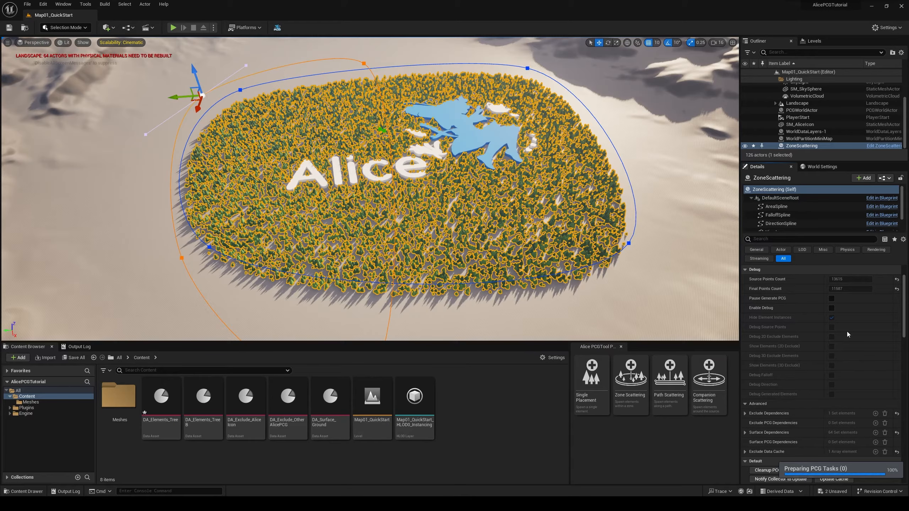
- Enable falloff on the forest ZoneScattering
{"action": "scroll", "coordinate": [848, 335], "scroll_direction": "down", "scroll_amount": 5}
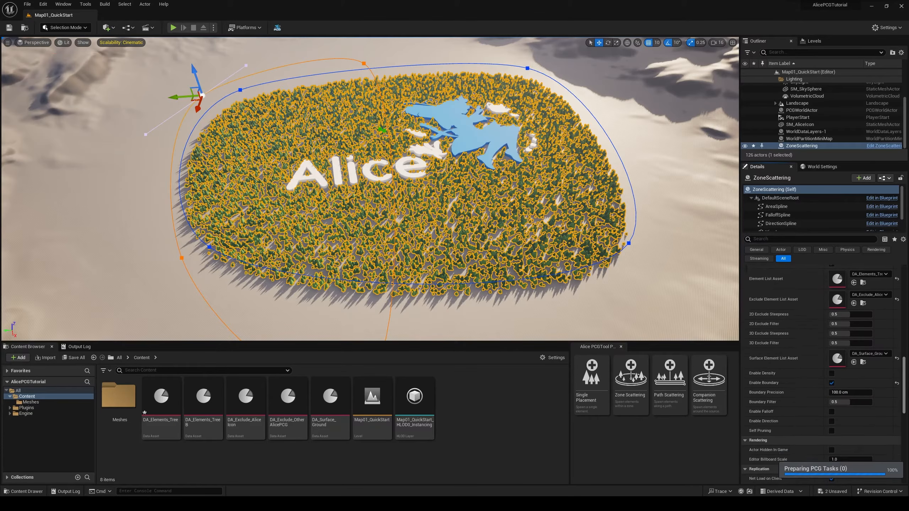
{"action": "scroll", "coordinate": [780, 393], "scroll_direction": "down", "scroll_amount": 2}
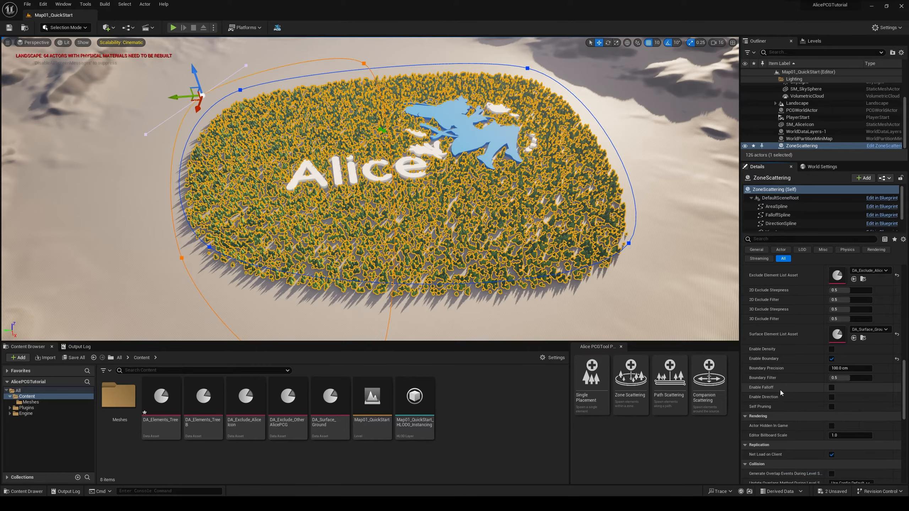
{"action": "left_click", "coordinate": [832, 388]}
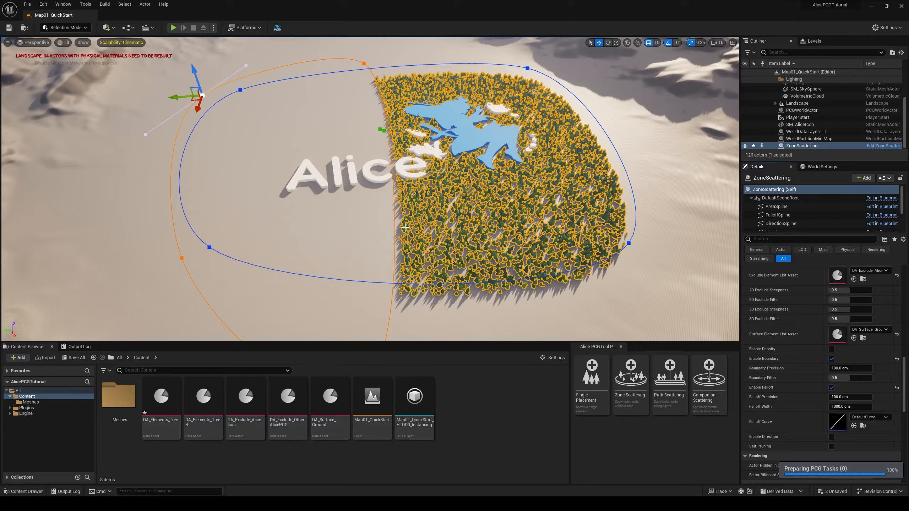
- Create a CurveFloat asset named FalloffCurve in the Content folder
{"action": "scroll", "coordinate": [851, 391], "scroll_direction": "down", "scroll_amount": 3}
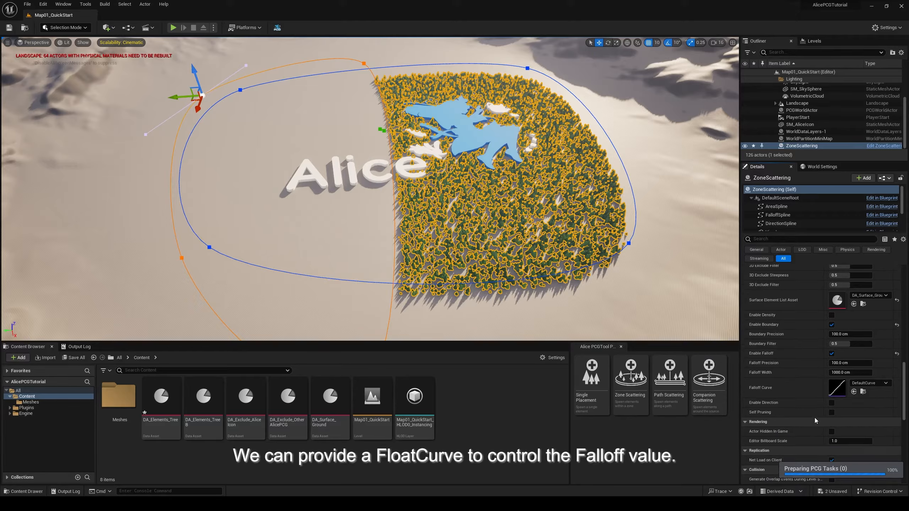
{"action": "right_click", "coordinate": [484, 416]}
{"action": "mouse_move", "coordinate": [520, 362]}
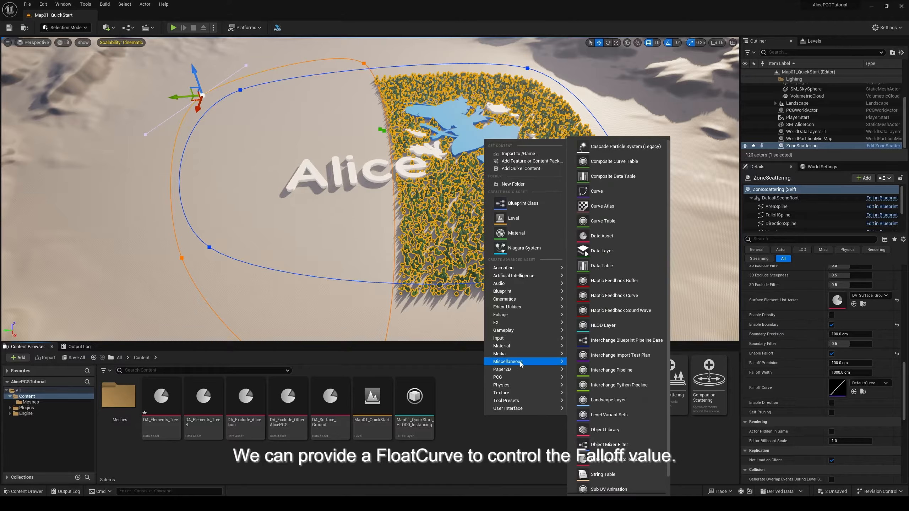
{"action": "left_click", "coordinate": [621, 193]}
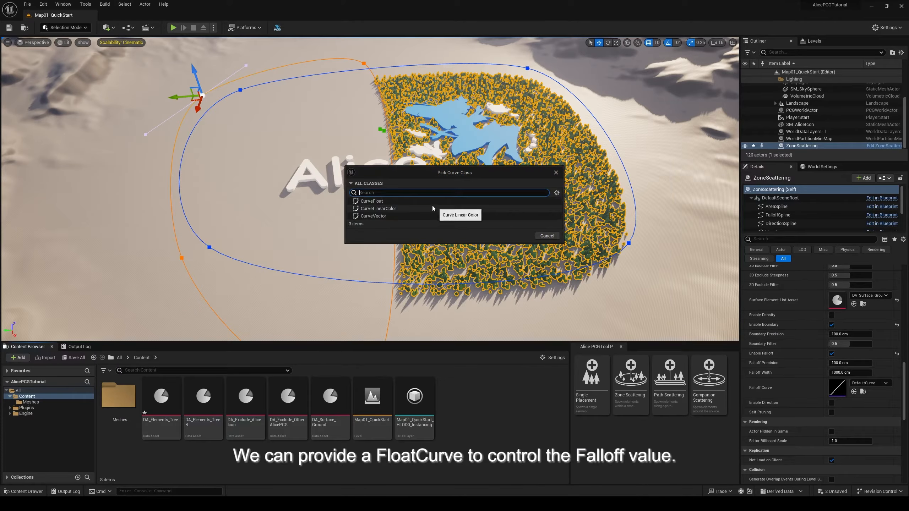
{"action": "left_click", "coordinate": [419, 202]}
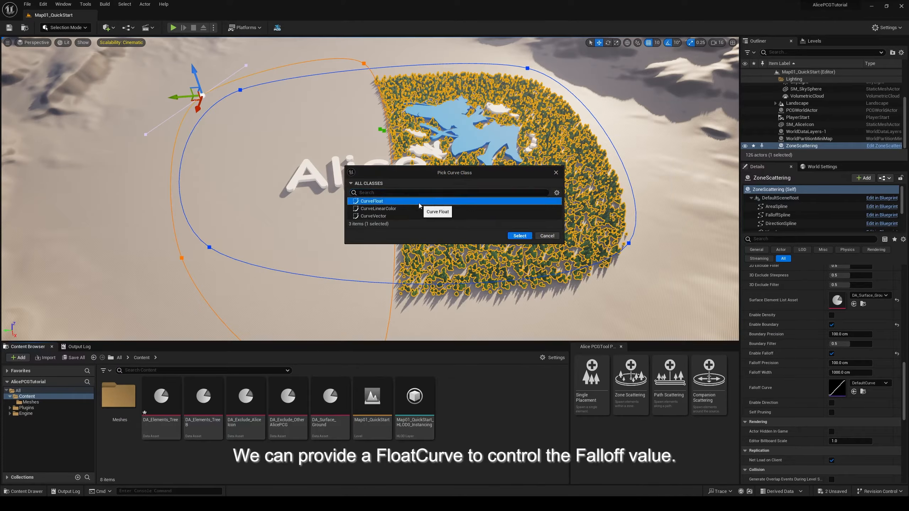
{"action": "left_click", "coordinate": [519, 236]}
{"action": "type", "text": "Fa"}
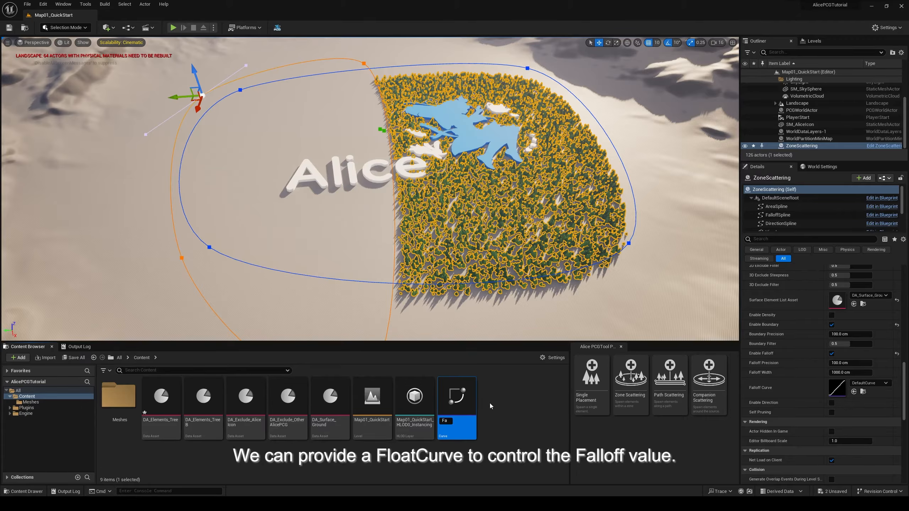
{"action": "type", "text": "lloffCurve"}
{"action": "key", "text": "Return"}
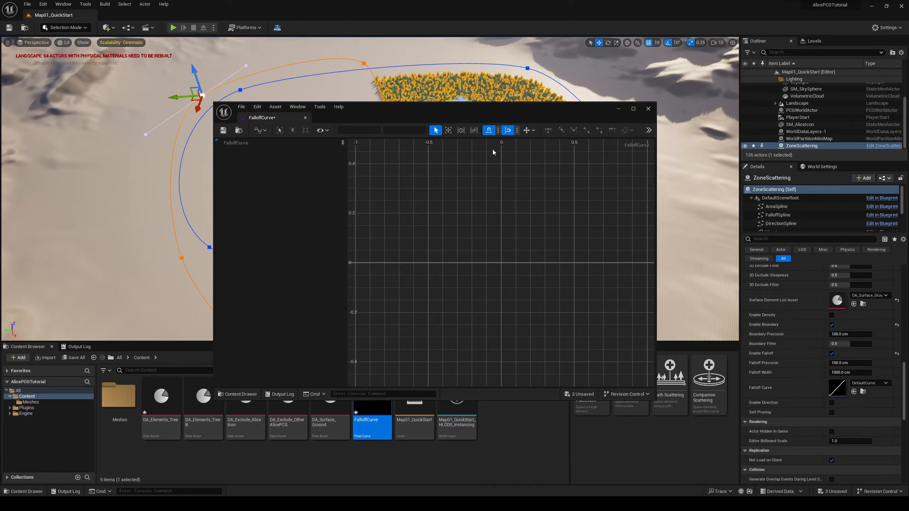
- Open FalloffCurve and place its first key at time 0.0, value 0.0
{"action": "left_click_drag", "start_coordinate": [490, 109], "coordinate": [472, 109]}
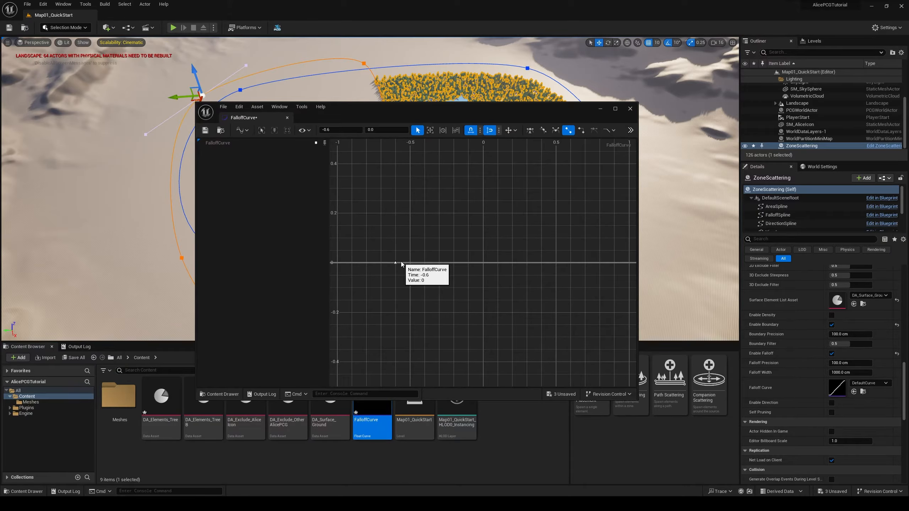
{"action": "middle_click", "coordinate": [395, 262]}
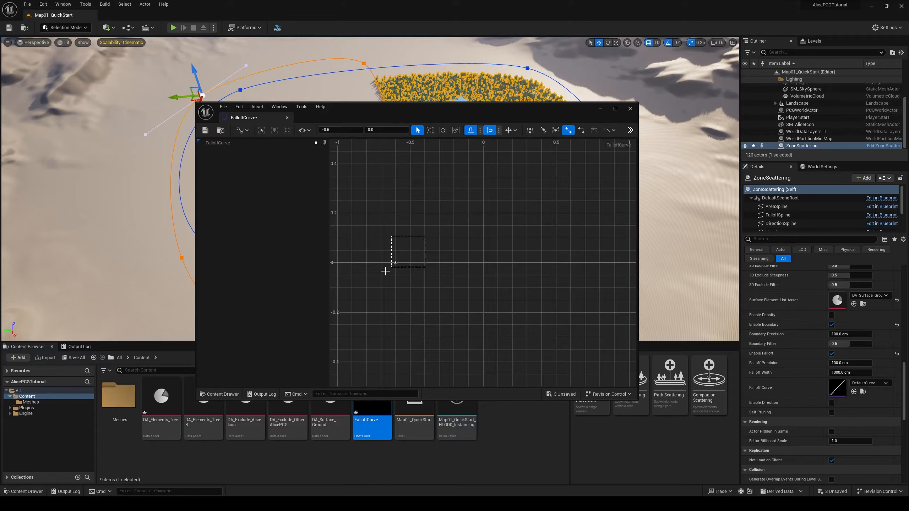
{"action": "left_click", "coordinate": [336, 131]}
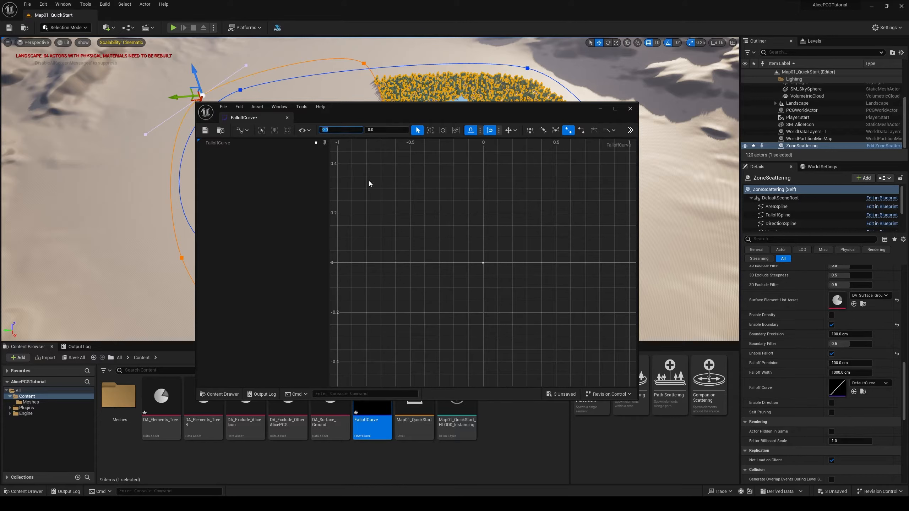
- Add a second key to FalloffCurve at time 1.0 with value 1.0
{"action": "middle_click", "coordinate": [537, 263]}
{"action": "left_click", "coordinate": [358, 129]}
{"action": "type", "text": "1.0"}
{"action": "key", "text": "Return"}
{"action": "left_click", "coordinate": [397, 128]}
{"action": "type", "text": "1.0"}
{"action": "key", "text": "Return"}
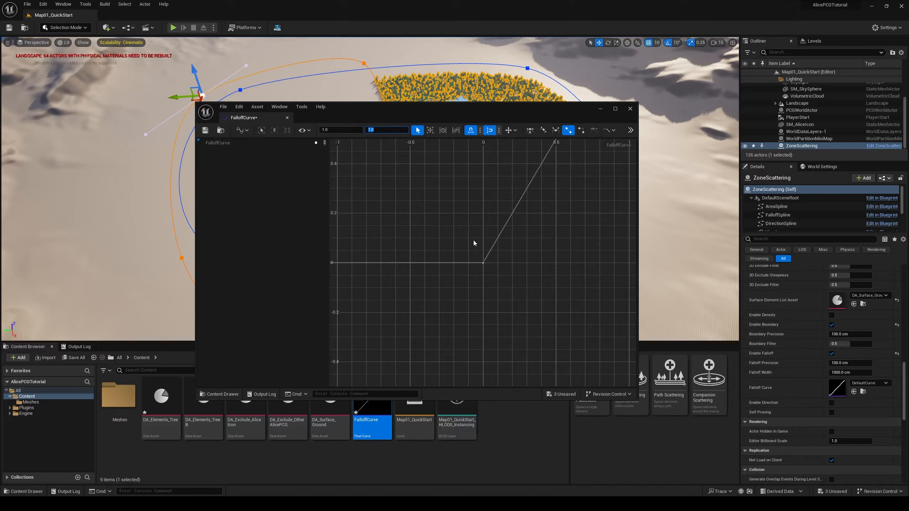
- Set the value of FalloffCurve's first key to 0.25, then save and close the curve
{"action": "scroll", "coordinate": [514, 253], "scroll_direction": "down", "scroll_amount": 3}
{"action": "right_click_drag", "start_coordinate": [572, 193], "coordinate": [514, 237]}
{"action": "left_click_drag", "start_coordinate": [475, 322], "coordinate": [428, 290]}
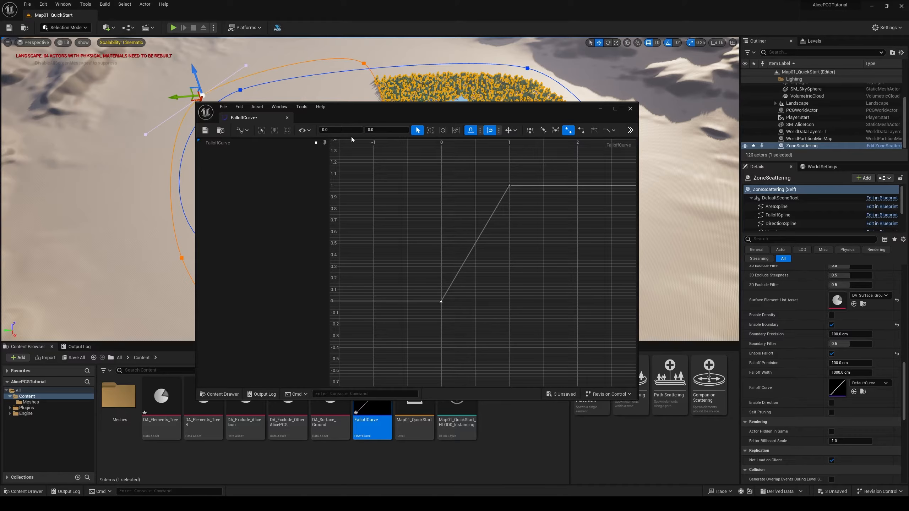
{"action": "left_click", "coordinate": [375, 131]}
{"action": "type", "text": "0.5"}
{"action": "key", "text": "Return"}
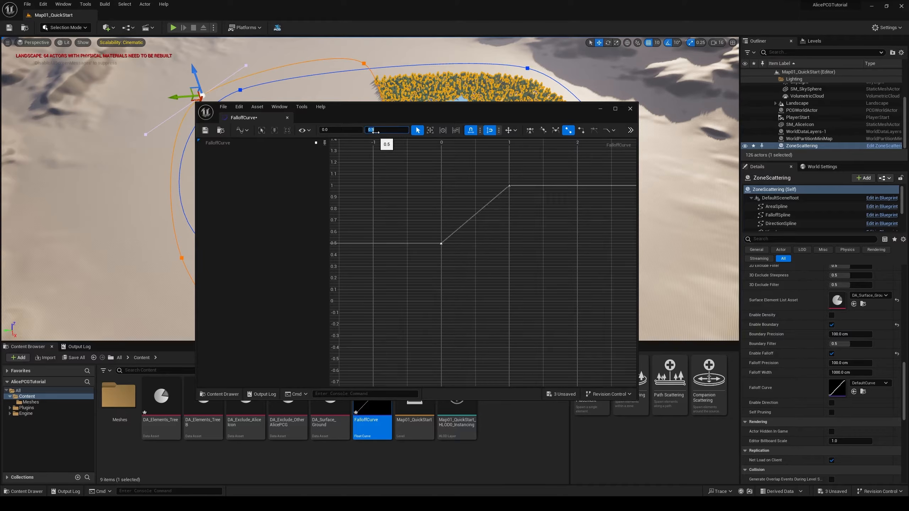
{"action": "type", "text": "0.25"}
{"action": "key", "text": "Return"}
{"action": "left_click", "coordinate": [206, 130]}
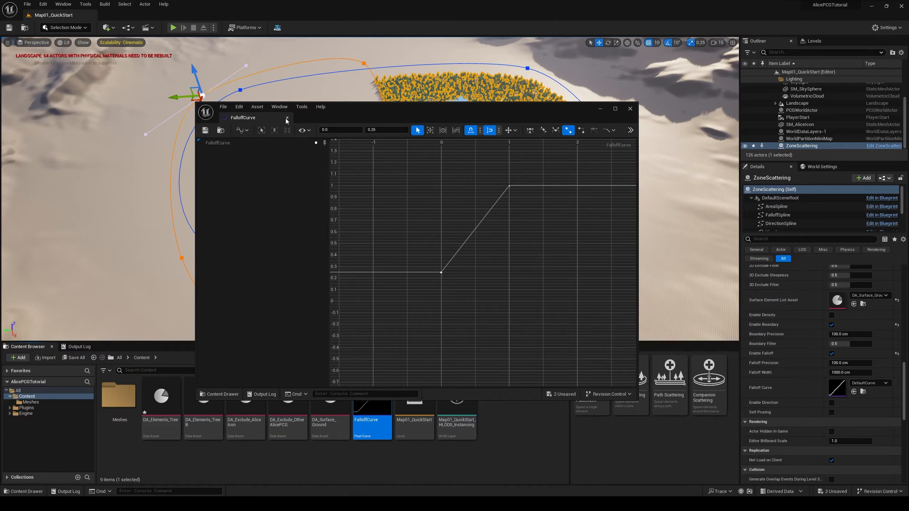
{"action": "left_click", "coordinate": [287, 118]}
- Assign FalloffCurve as the ZoneScattering's Falloff Curve
{"action": "left_click_drag", "start_coordinate": [372, 396], "coordinate": [841, 392]}
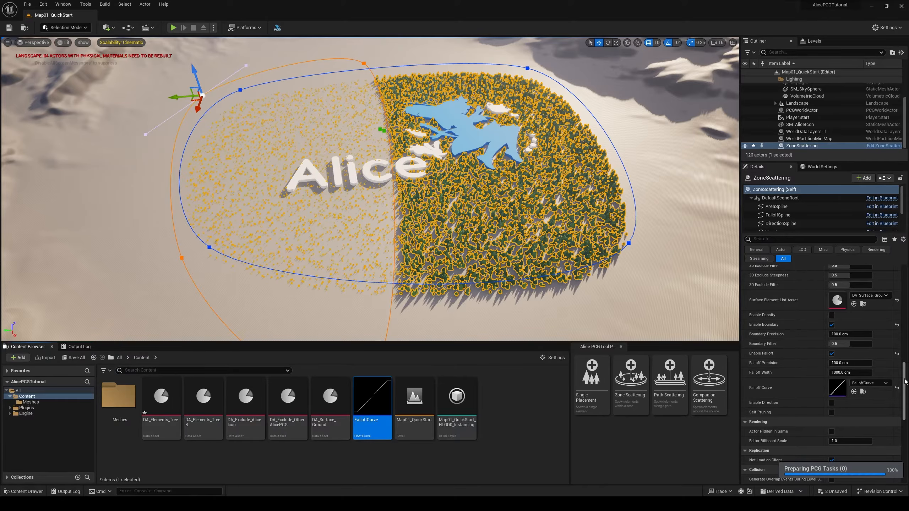
{"action": "scroll", "coordinate": [369, 189], "scroll_direction": "up", "scroll_amount": 6}
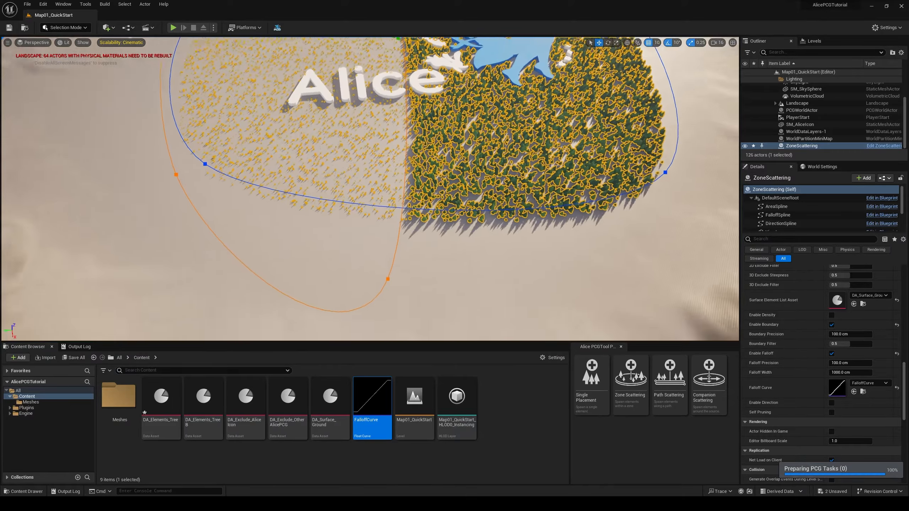
{"action": "key", "text": "w"}
{"action": "right_click_drag", "start_coordinate": [369, 188], "coordinate": [370, 133]}
{"action": "key", "text": "s"}
{"action": "right_click_drag", "start_coordinate": [404, 222], "coordinate": [398, 223]}
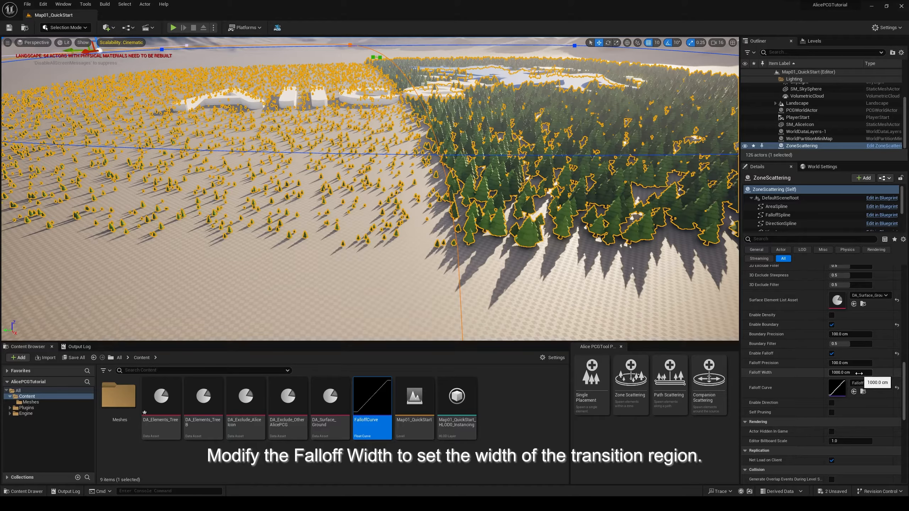
- Widen the falloff transition by setting Falloff Width to 10000 cm
{"action": "left_click", "coordinate": [836, 373]}
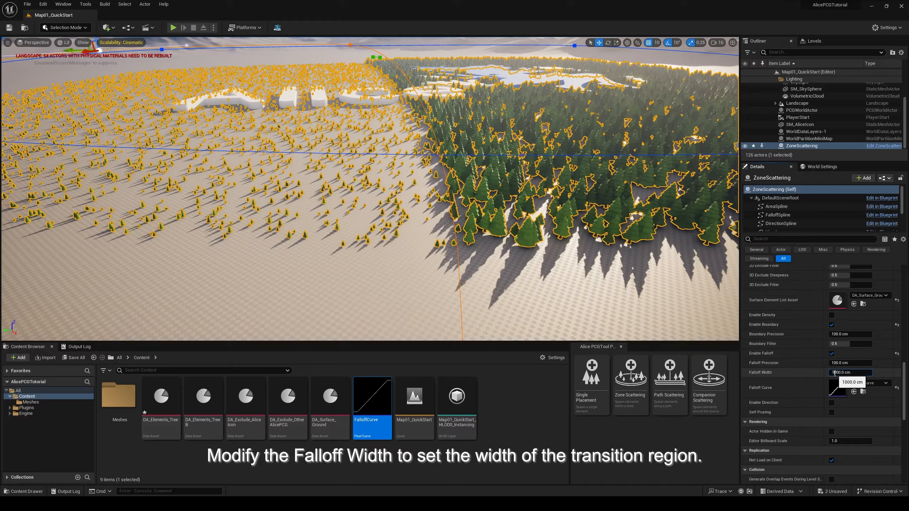
{"action": "type", "text": "0"}
{"action": "key", "text": "Return"}
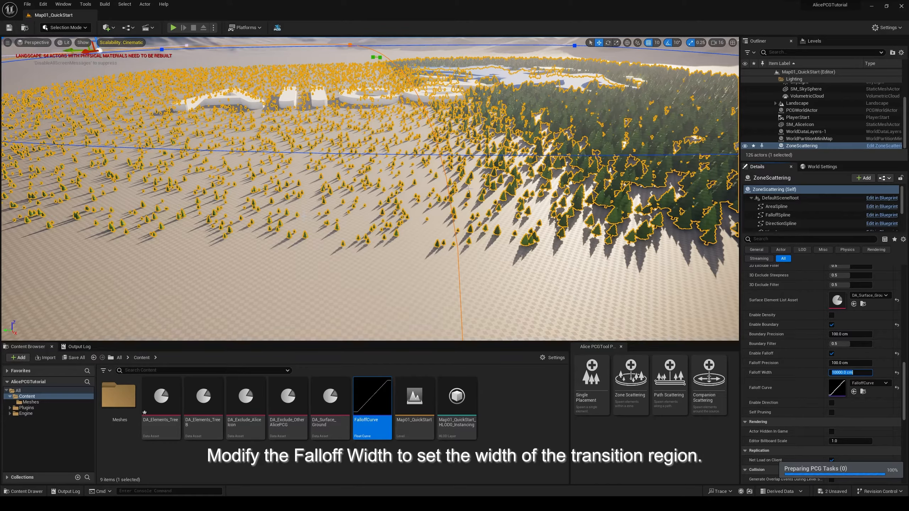
- Show ZoneScattering in the top view and enable Enable Debug and Debug Falloff for it
{"action": "right_click_drag", "start_coordinate": [600, 178], "coordinate": [600, 94]}
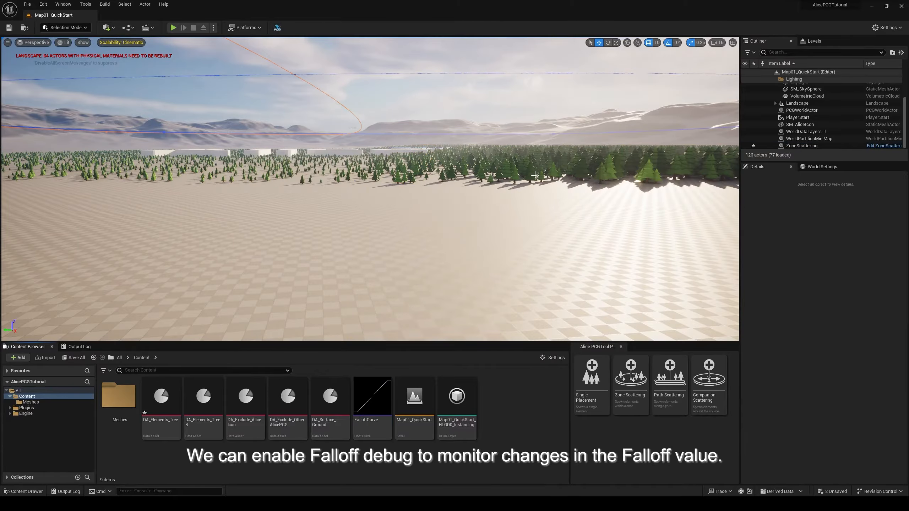
{"action": "left_click", "coordinate": [537, 166]}
{"action": "left_click", "coordinate": [44, 43]}
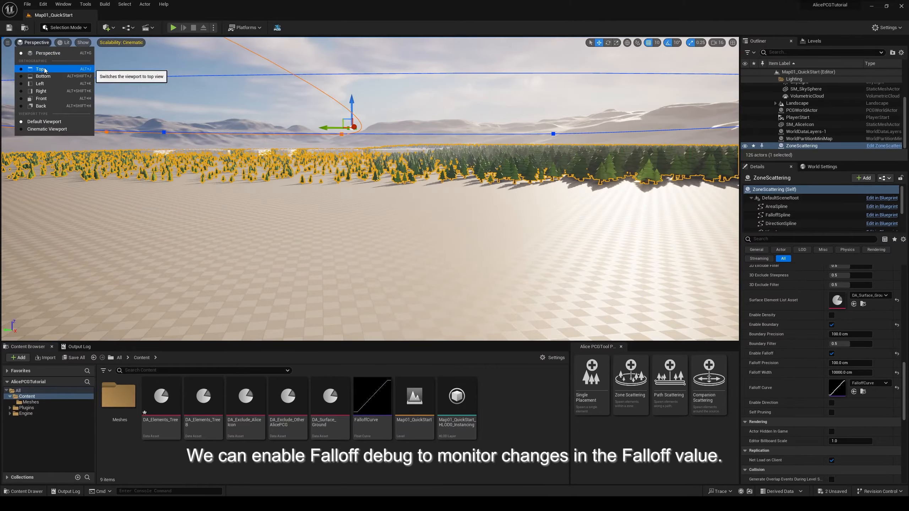
{"action": "left_click", "coordinate": [39, 68]}
{"action": "scroll", "coordinate": [499, 220], "scroll_direction": "up", "scroll_amount": 5}
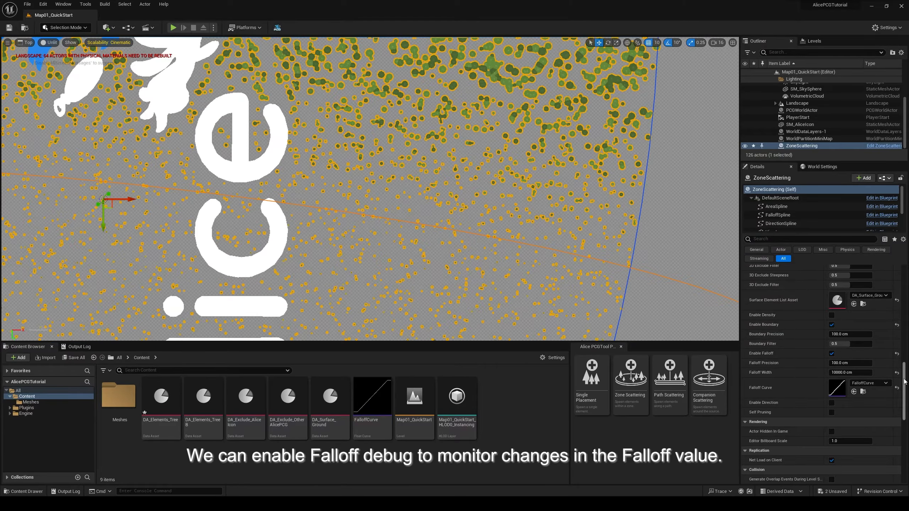
{"action": "scroll", "coordinate": [832, 324], "scroll_direction": "up", "scroll_amount": 15}
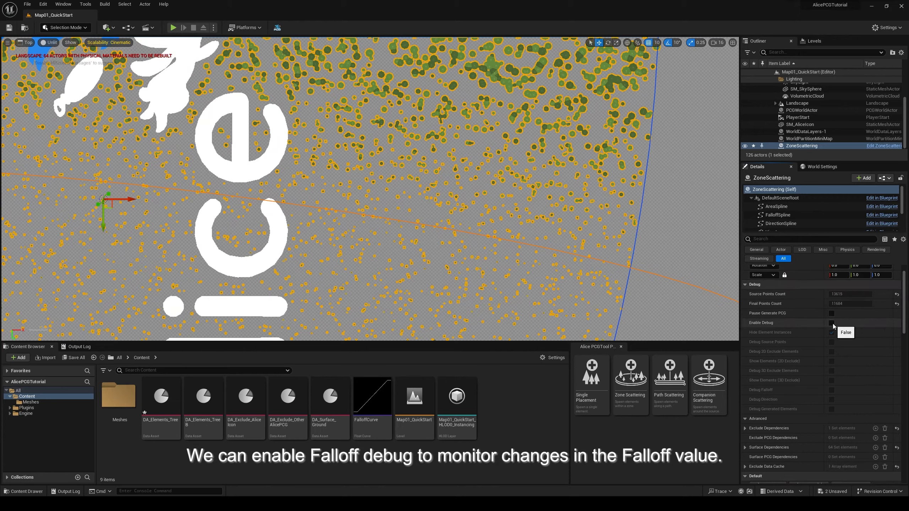
{"action": "left_click", "coordinate": [832, 323]}
{"action": "left_click", "coordinate": [832, 391]}
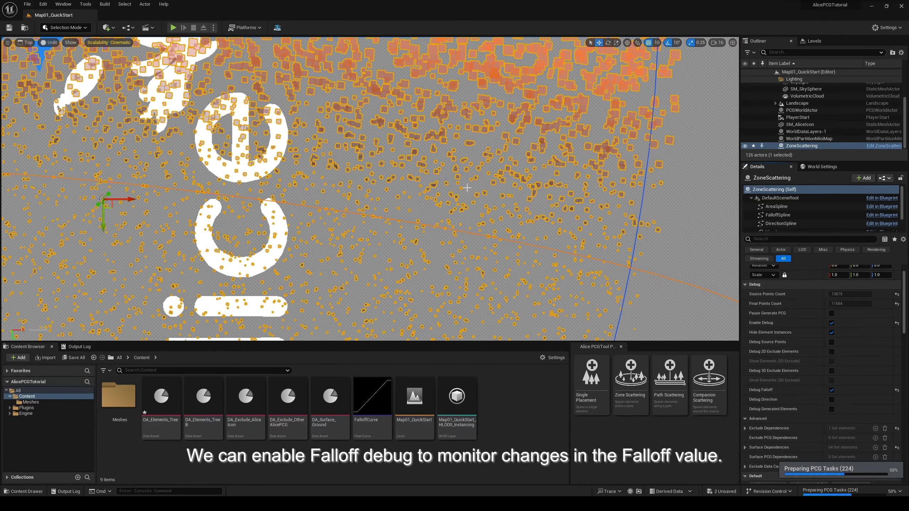
- Examine the falloff debug points across the transition region around the orange spline
{"action": "right_click_drag", "start_coordinate": [466, 193], "coordinate": [542, 61]}
{"action": "scroll", "coordinate": [455, 191], "scroll_direction": "up", "scroll_amount": 10}
{"action": "left_click", "coordinate": [454, 193]}
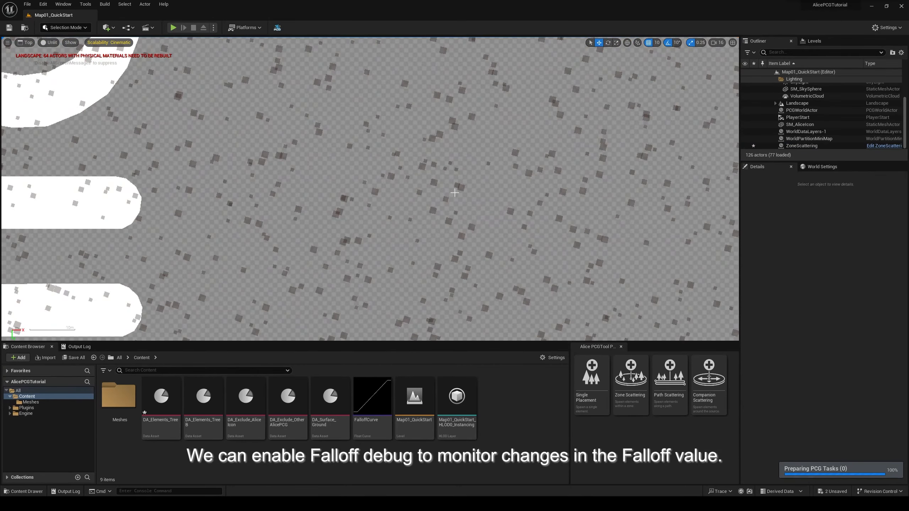
{"action": "right_click_drag", "start_coordinate": [521, 93], "coordinate": [491, 310]}
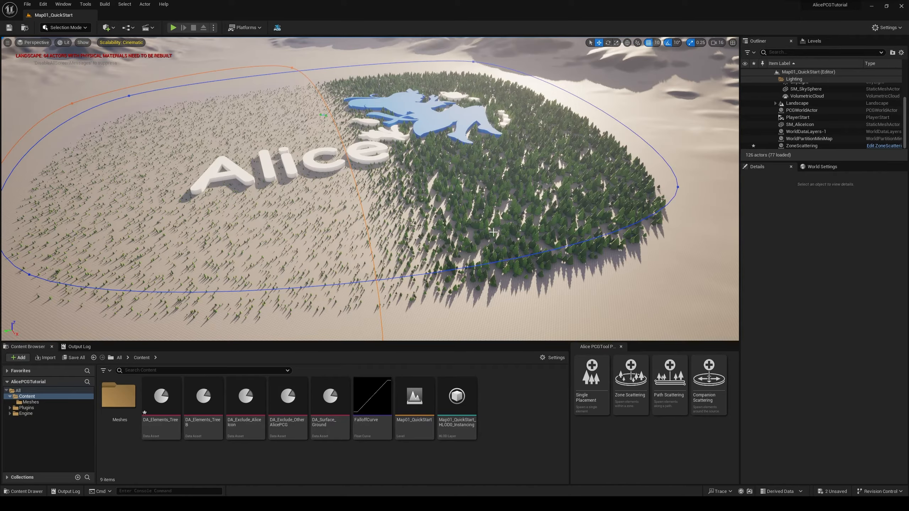
- Select the ZoneScattering forest and turn off Enable Falloff
{"action": "left_click", "coordinate": [493, 232]}
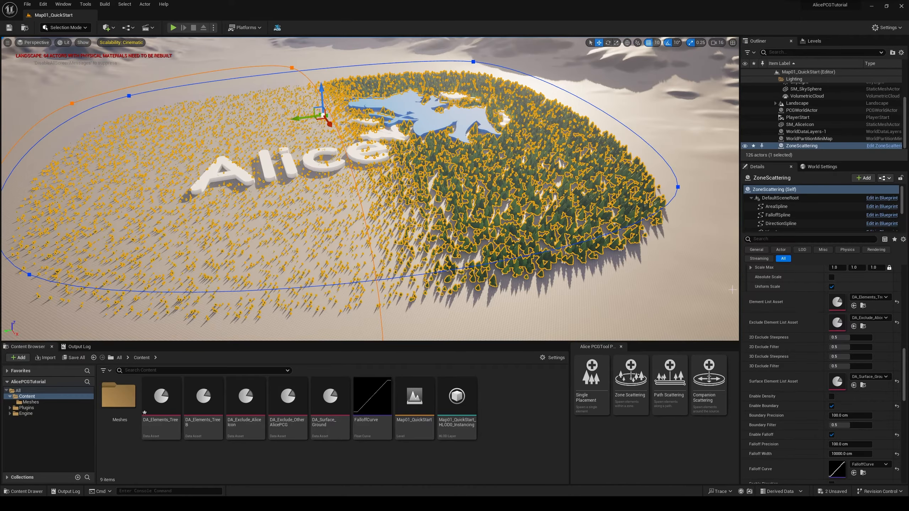
{"action": "left_click_drag", "start_coordinate": [905, 368], "coordinate": [906, 391]}
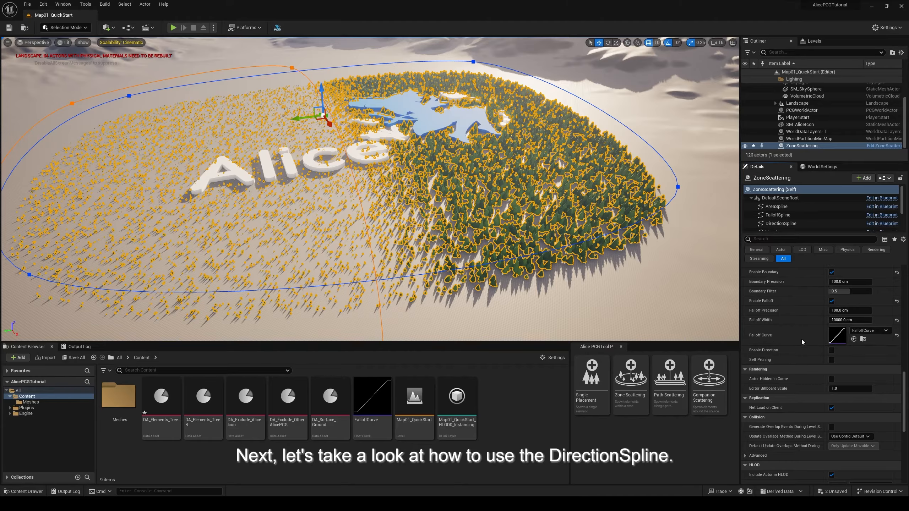
{"action": "left_click", "coordinate": [832, 302]}
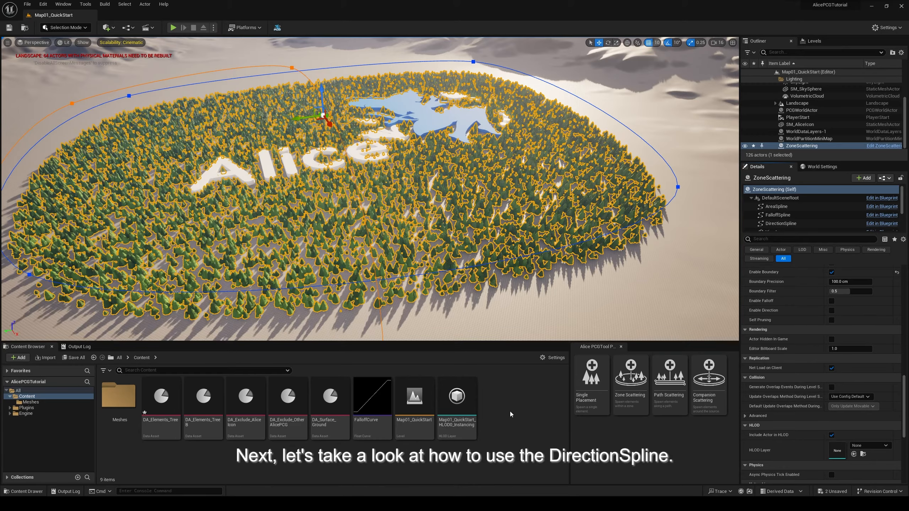
- Create an Alice PCGScattering Elements data asset named DA_Elements_Cube in the Content folder
{"action": "right_click", "coordinate": [510, 411]}
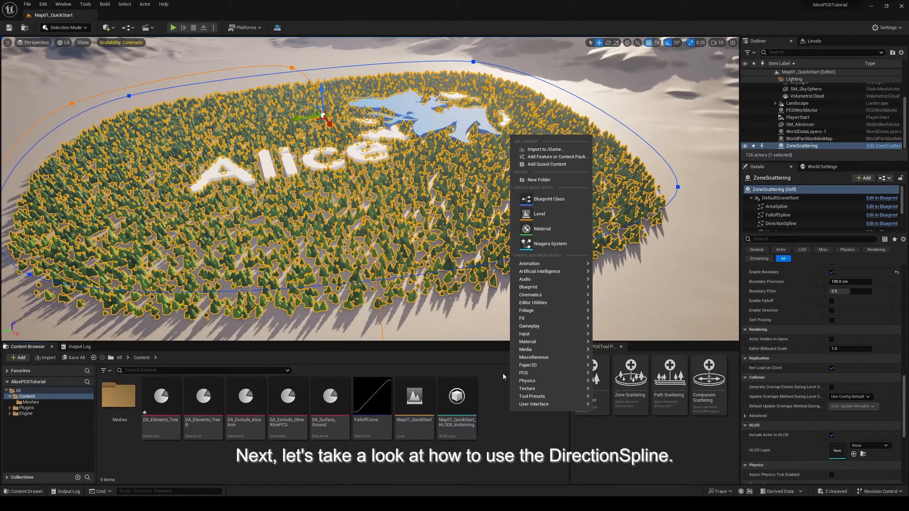
{"action": "mouse_move", "coordinate": [537, 357]}
{"action": "left_click", "coordinate": [628, 236]}
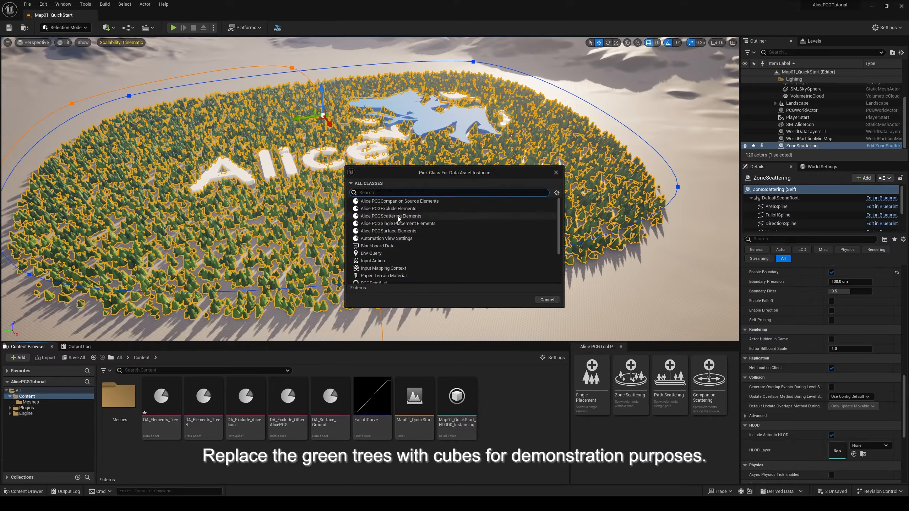
{"action": "left_click", "coordinate": [447, 217]}
{"action": "left_click", "coordinate": [520, 300]}
{"action": "type", "text": "DA_E"}
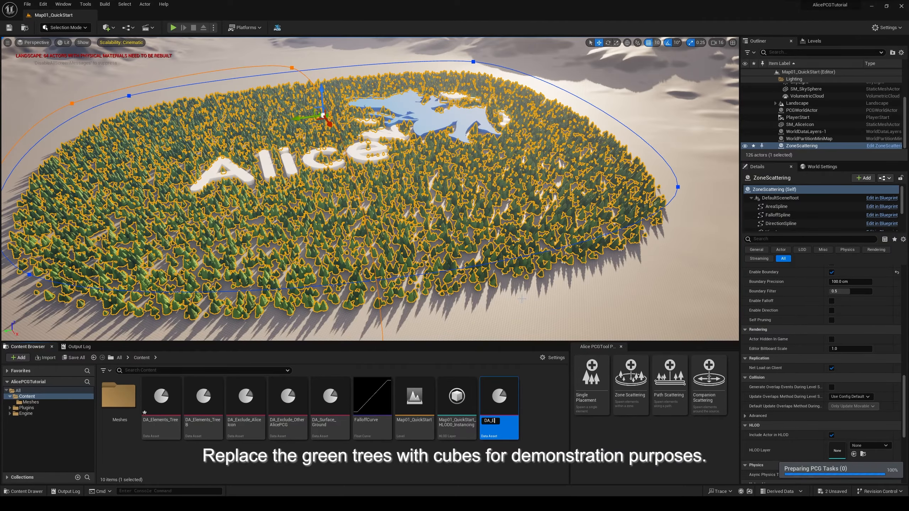
{"action": "type", "text": "lements_Cub"}
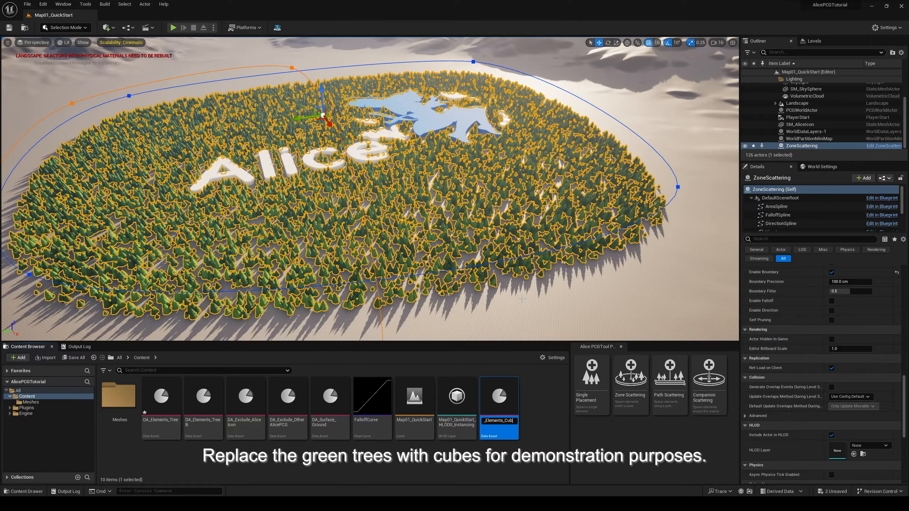
{"action": "type", "text": "e"}
{"action": "key", "text": "Return"}
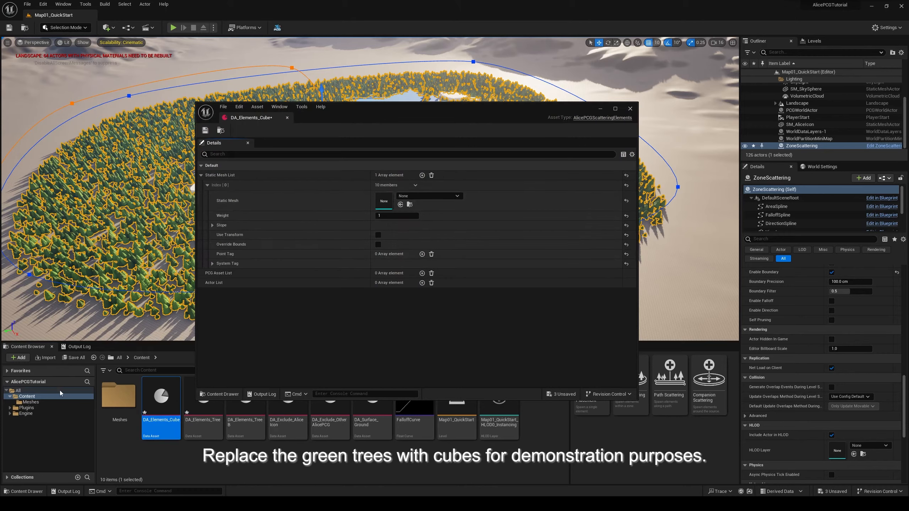
- Assign SM_DirectionCube from the Meshes folder as the static mesh of DA_Elements_Cube, then save and close the asset
{"action": "left_click", "coordinate": [30, 402]}
{"action": "left_click_drag", "start_coordinate": [498, 113], "coordinate": [493, 69]}
{"action": "scroll", "coordinate": [537, 405], "scroll_direction": "down", "scroll_amount": 3}
{"action": "left_click_drag", "start_coordinate": [536, 396], "coordinate": [404, 158]}
{"action": "double_click", "coordinate": [533, 407]}
{"action": "left_click", "coordinate": [358, 74]}
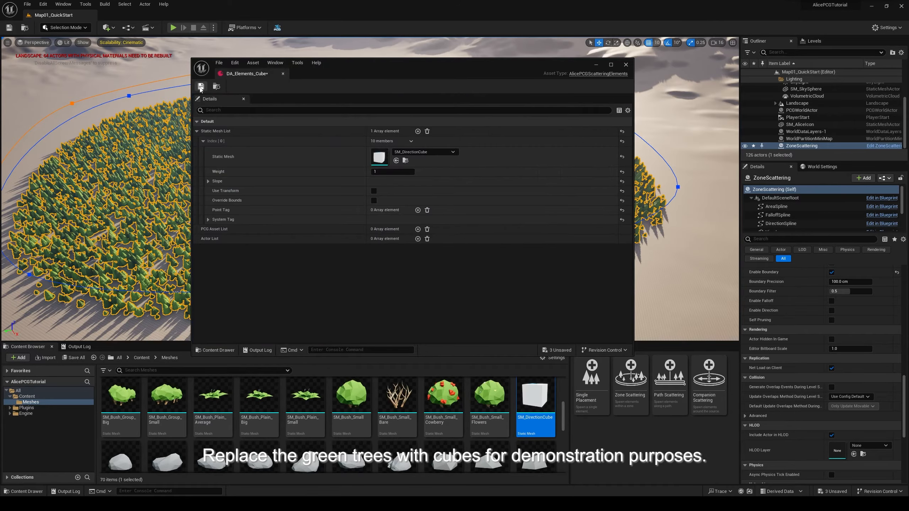
{"action": "left_click", "coordinate": [200, 87]}
{"action": "left_click", "coordinate": [216, 87]}
{"action": "left_click", "coordinate": [283, 74]}
- Assign DA_Elements_Cube as the ZoneScattering's Element List Asset and switch the viewport to the top view
{"action": "left_click_drag", "start_coordinate": [167, 416], "coordinate": [852, 339]}
{"action": "scroll", "coordinate": [805, 394], "scroll_direction": "up", "scroll_amount": 5}
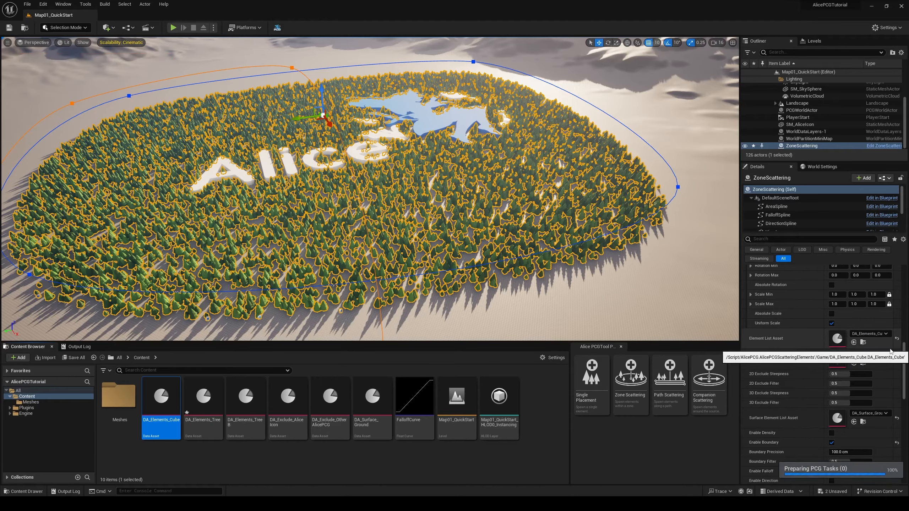
{"action": "left_click", "coordinate": [34, 42]}
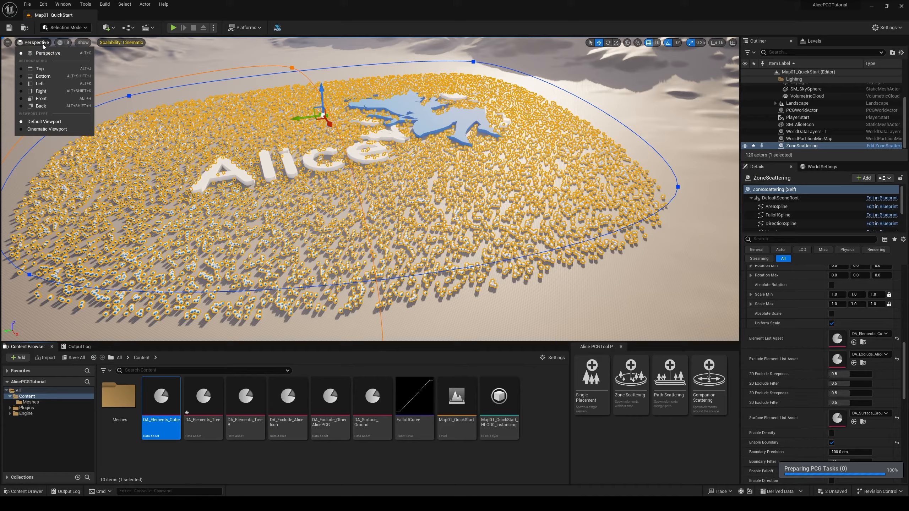
{"action": "left_click", "coordinate": [40, 69]}
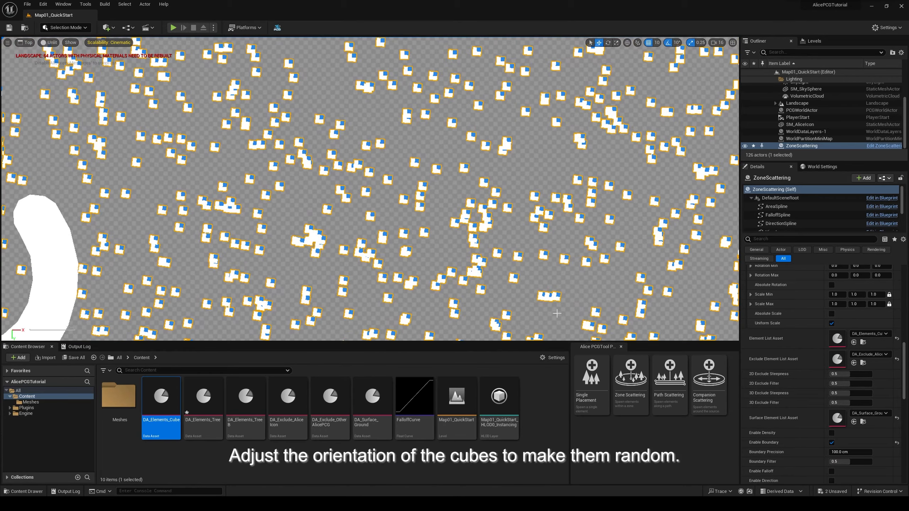
- Randomize the cubes' orientation by setting the third Rotation Min value to -180 and the third Rotation Max value to 180
{"action": "scroll", "coordinate": [903, 379], "scroll_direction": "up", "scroll_amount": 4}
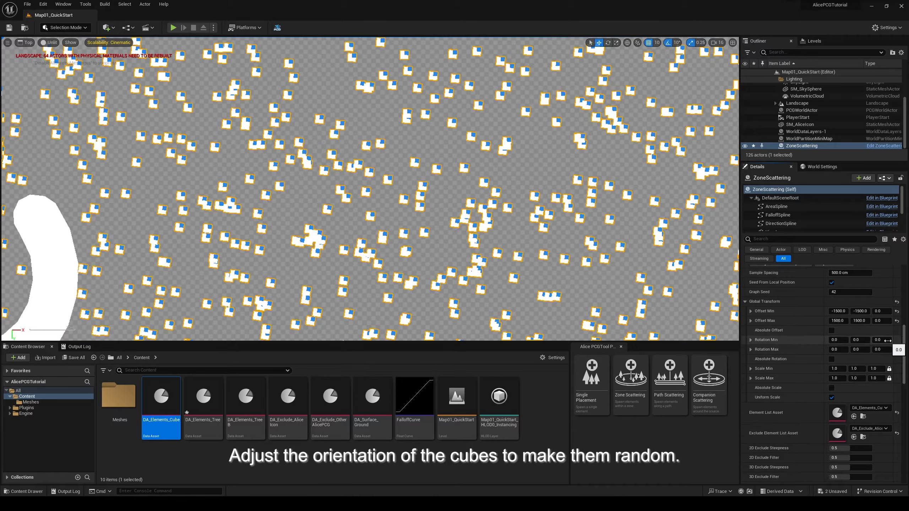
{"action": "type", "text": "0"}
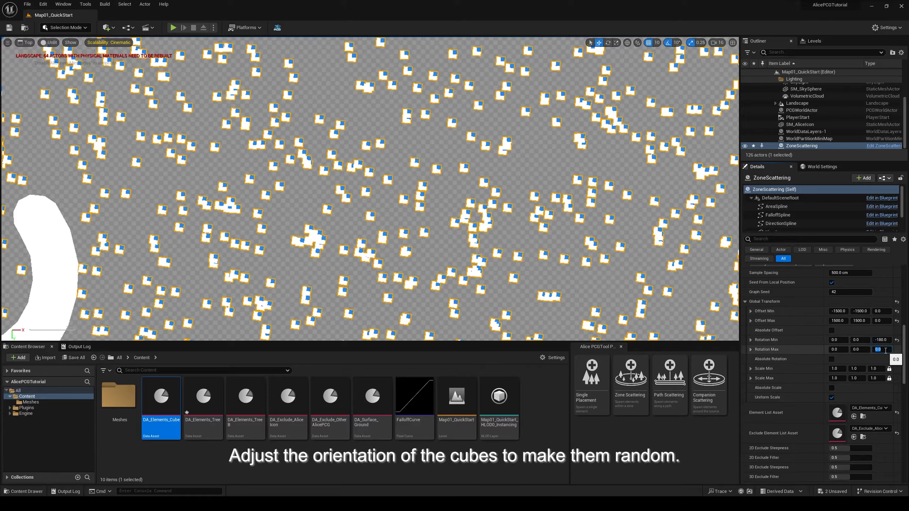
{"action": "key", "text": "Return"}
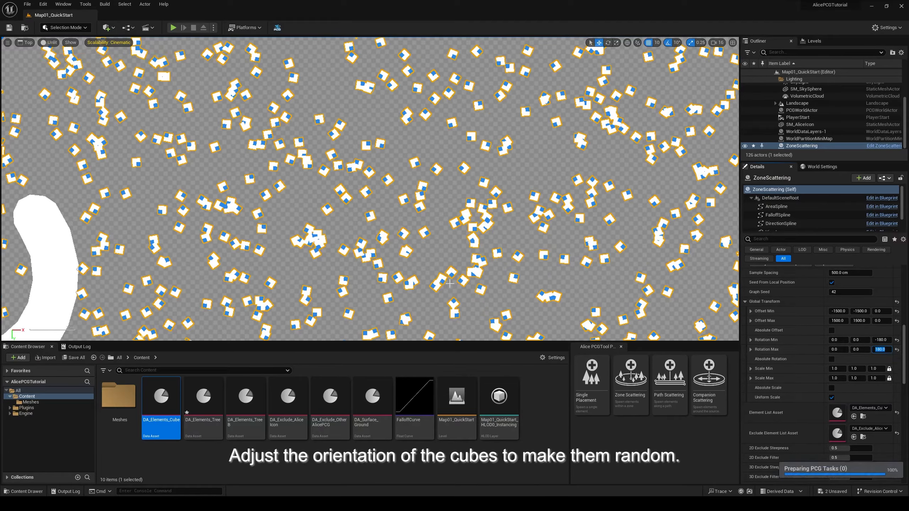
{"action": "left_click", "coordinate": [548, 419]}
{"action": "right_click_drag", "start_coordinate": [404, 205], "coordinate": [440, 179]}
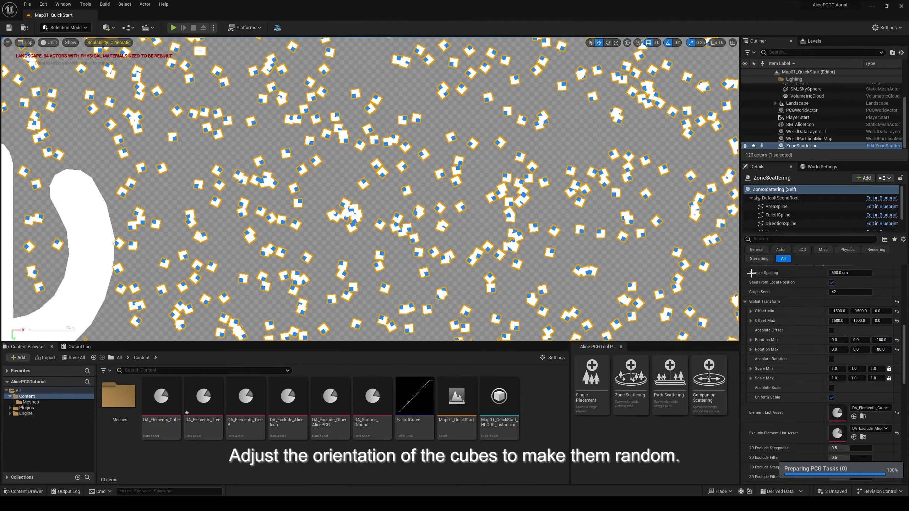
- Pause automatic PCG generation for the ZoneScattering
{"action": "scroll", "coordinate": [904, 337], "scroll_direction": "down", "scroll_amount": 10}
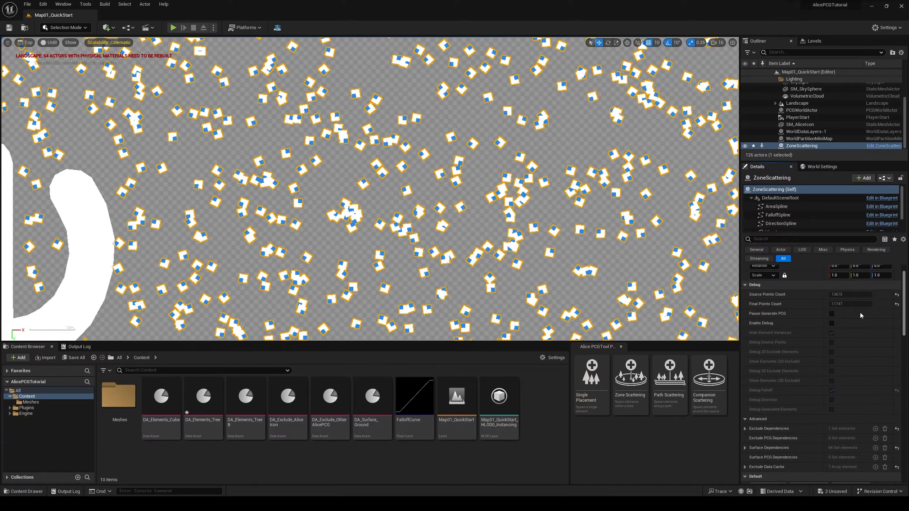
{"action": "left_click", "coordinate": [831, 314]}
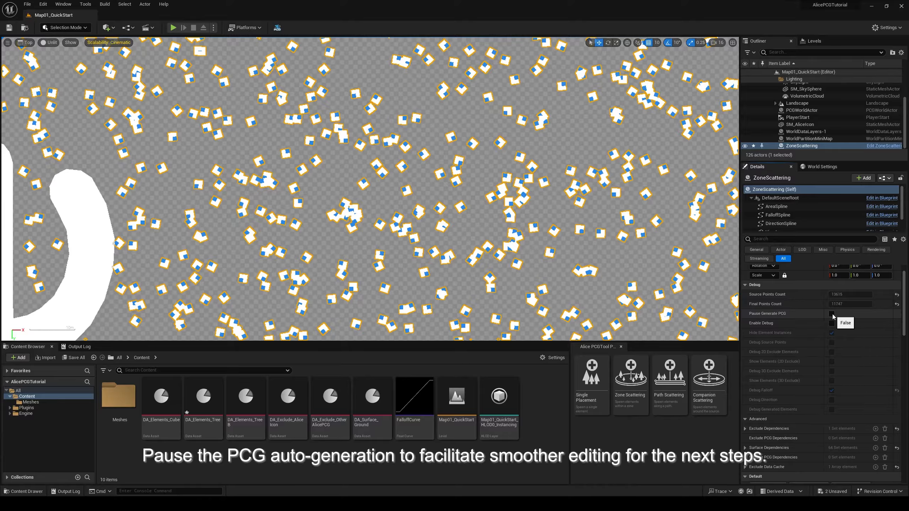
{"action": "scroll", "coordinate": [279, 193], "scroll_direction": "up", "scroll_amount": 6}
{"action": "scroll", "coordinate": [285, 199], "scroll_direction": "down", "scroll_amount": 5}
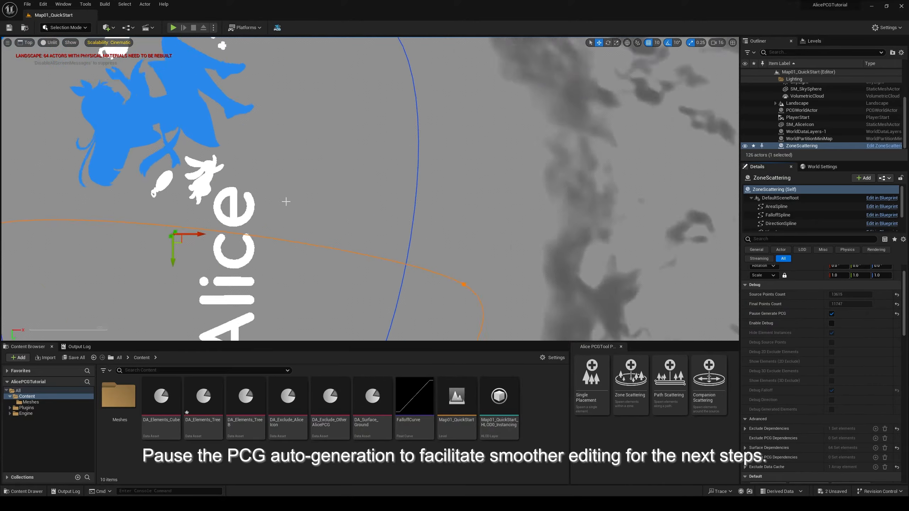
- Move one endpoint of the green DirectionSpline up and left, just outside the blue area boundary
{"action": "right_click_drag", "start_coordinate": [226, 242], "coordinate": [320, 154]}
{"action": "scroll", "coordinate": [315, 154], "scroll_direction": "up", "scroll_amount": 10}
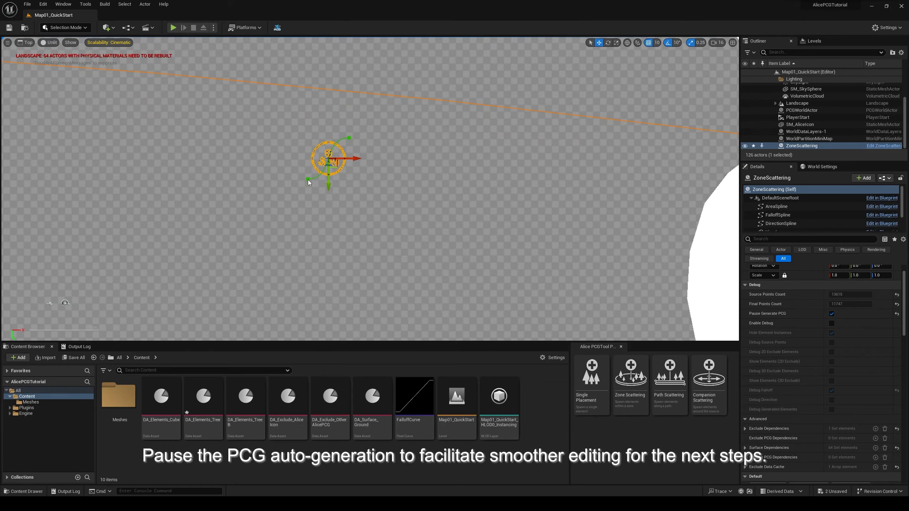
{"action": "left_click", "coordinate": [309, 181]}
{"action": "scroll", "coordinate": [332, 170], "scroll_direction": "down", "scroll_amount": 5}
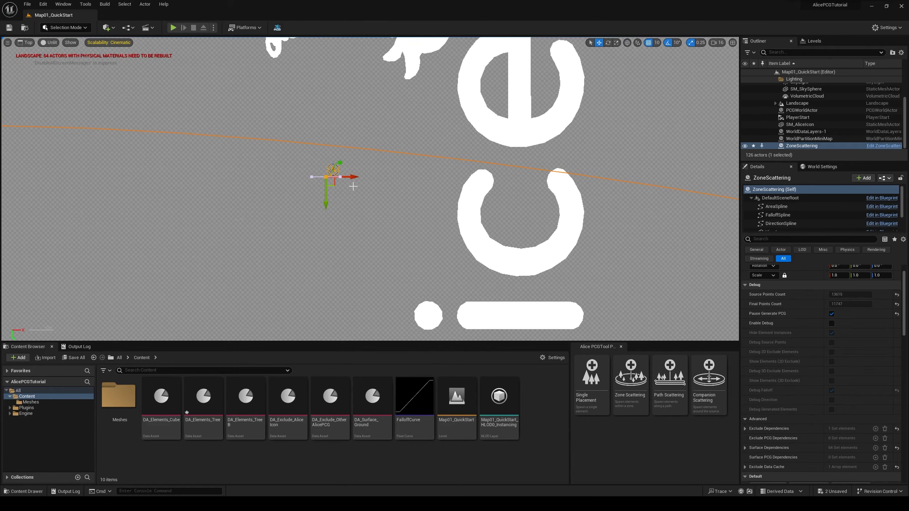
{"action": "right_click_drag", "start_coordinate": [376, 187], "coordinate": [466, 271]}
{"action": "scroll", "coordinate": [403, 233], "scroll_direction": "down", "scroll_amount": 3}
{"action": "scroll", "coordinate": [411, 230], "scroll_direction": "down", "scroll_amount": 2}
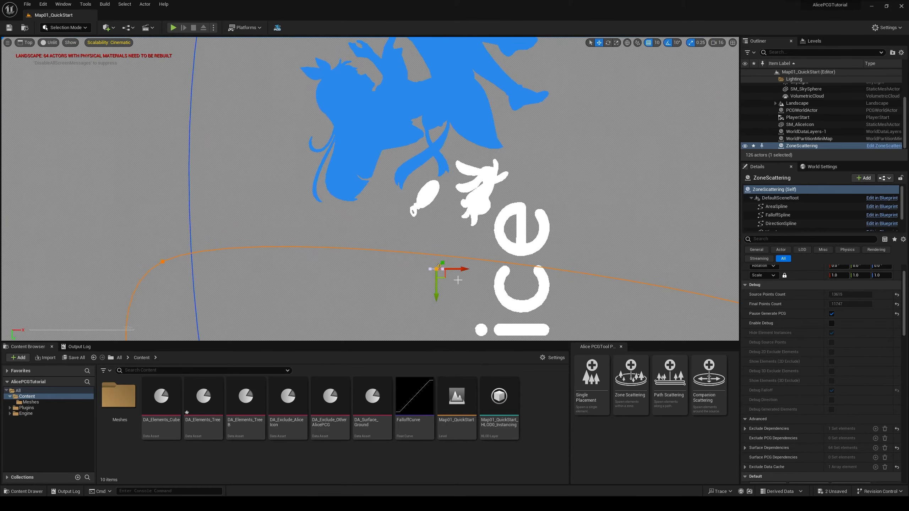
{"action": "left_click_drag", "start_coordinate": [445, 277], "coordinate": [175, 70]}
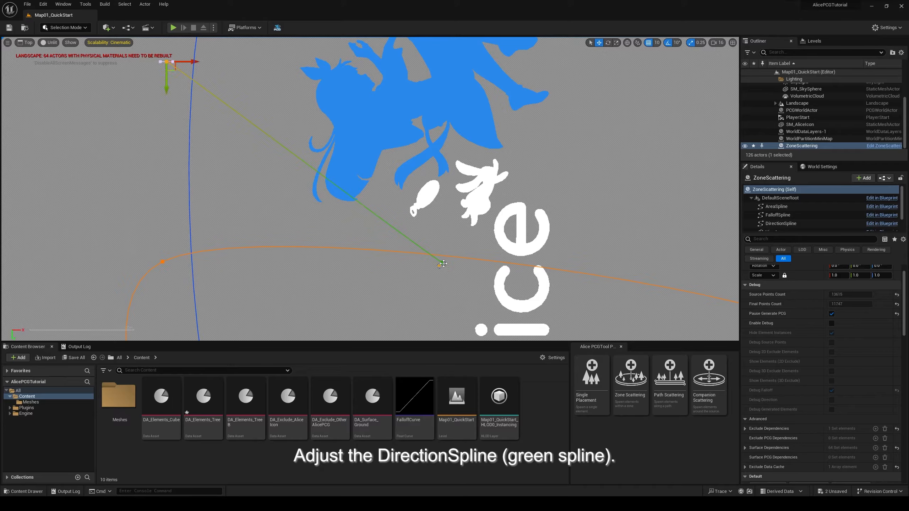
- Stretch the DirectionSpline diagonally across the area by moving its other endpoint beyond the lower-right boundary and the upper-left endpoint slightly further out
{"action": "scroll", "coordinate": [445, 265], "scroll_direction": "down", "scroll_amount": 5}
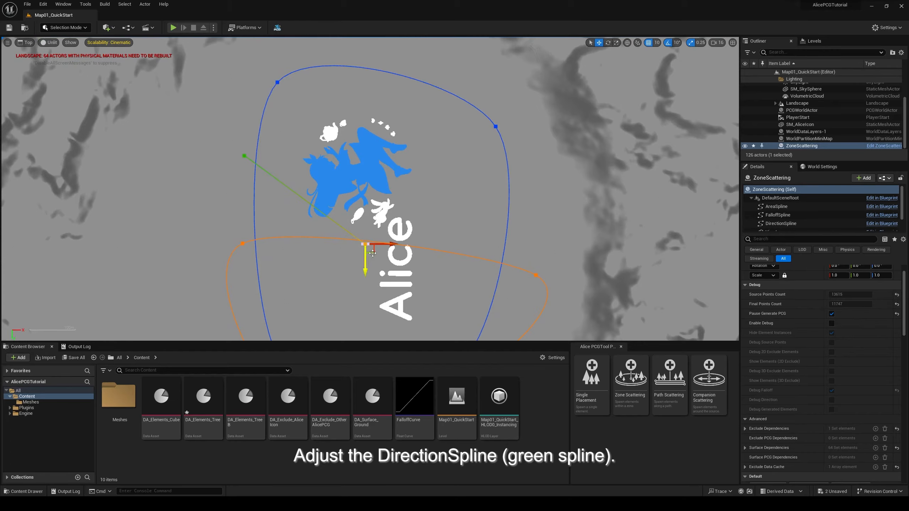
{"action": "left_click_drag", "start_coordinate": [372, 253], "coordinate": [536, 313]}
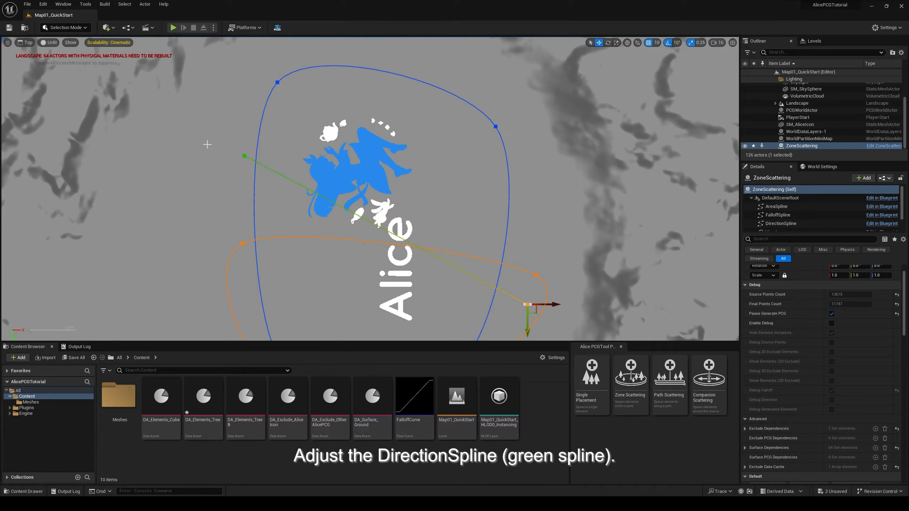
{"action": "left_click", "coordinate": [245, 156]}
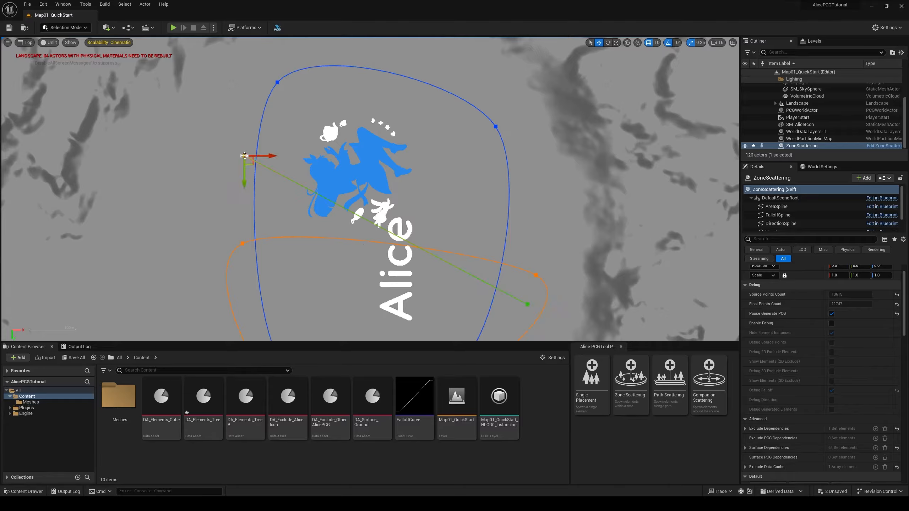
{"action": "left_click_drag", "start_coordinate": [252, 163], "coordinate": [229, 152]}
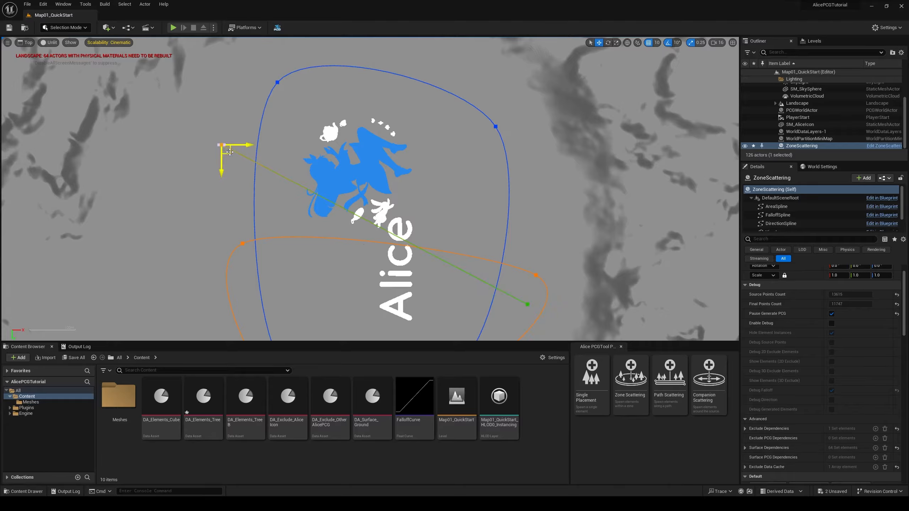
- Turn on Enable Direction for the ZoneScattering
{"action": "left_click_drag", "start_coordinate": [906, 276], "coordinate": [905, 362]}
{"action": "left_click", "coordinate": [831, 428]}
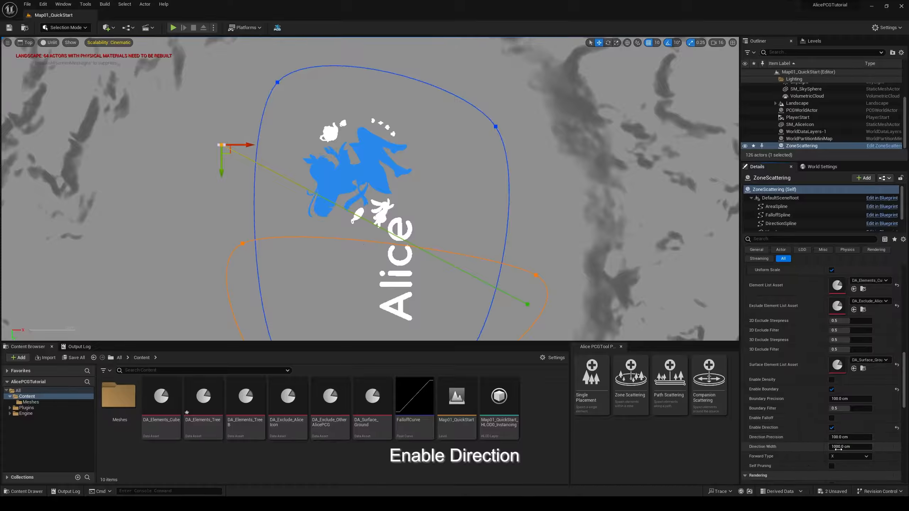
- Resume automatic PCG generation for the ZoneScattering so the cubes regenerate along the DirectionSpline
{"action": "left_click_drag", "start_coordinate": [905, 398], "coordinate": [906, 320]}
{"action": "left_click", "coordinate": [831, 307]}
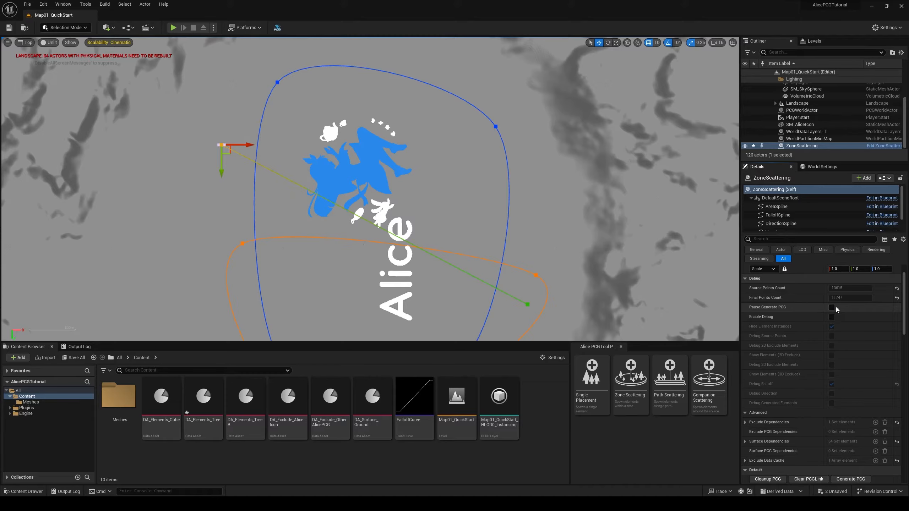
{"action": "scroll", "coordinate": [286, 188], "scroll_direction": "up", "scroll_amount": 10}
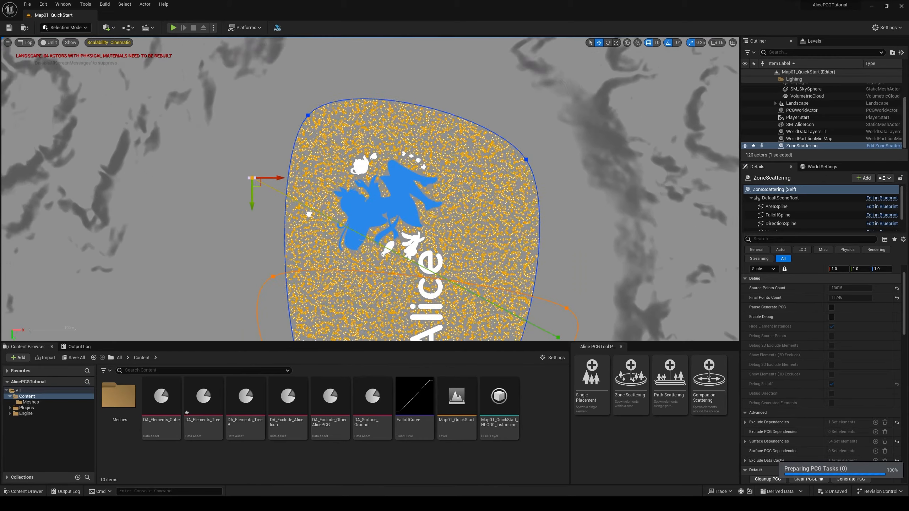
- Set the ZoneScattering's Direction Width to 10000 cm and inspect the cube orientation around the DirectionSpline
{"action": "left_click_drag", "start_coordinate": [905, 321], "coordinate": [905, 408]}
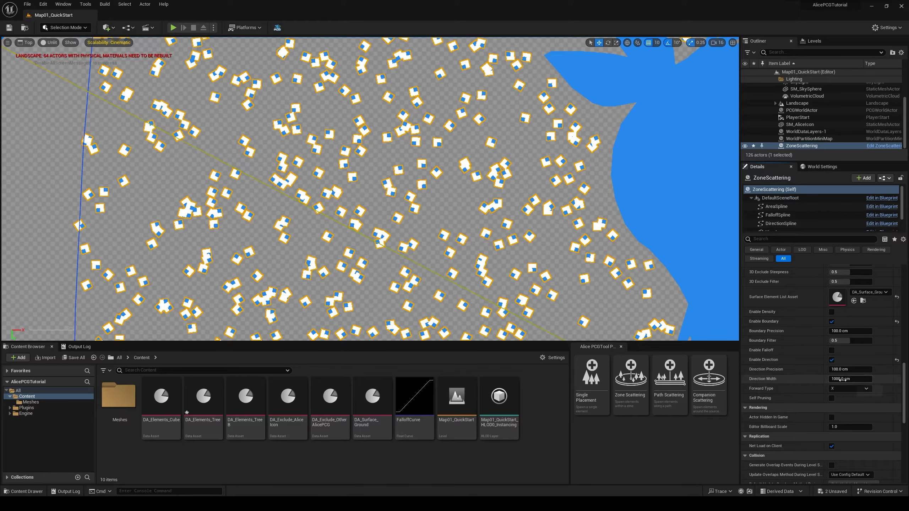
{"action": "left_click", "coordinate": [835, 379]}
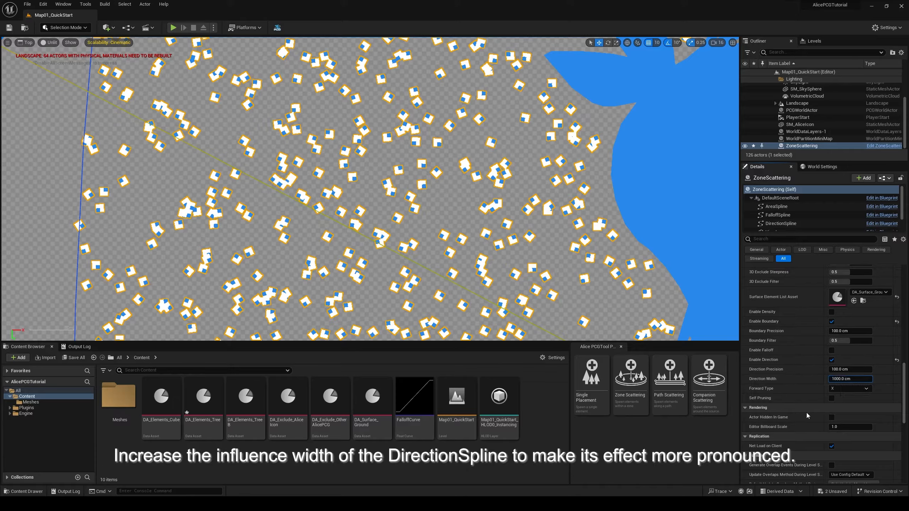
{"action": "type", "text": "0"}
{"action": "key", "text": "Return"}
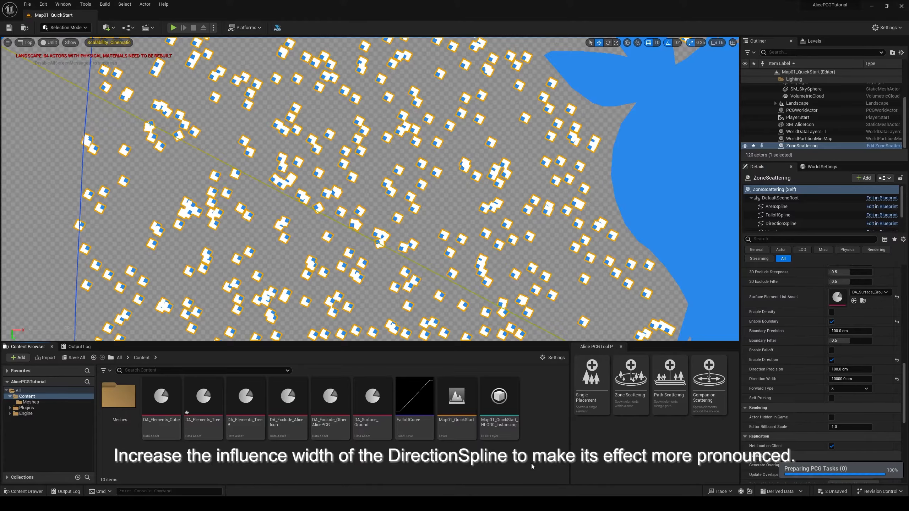
{"action": "scroll", "coordinate": [383, 175], "scroll_direction": "down", "scroll_amount": 4}
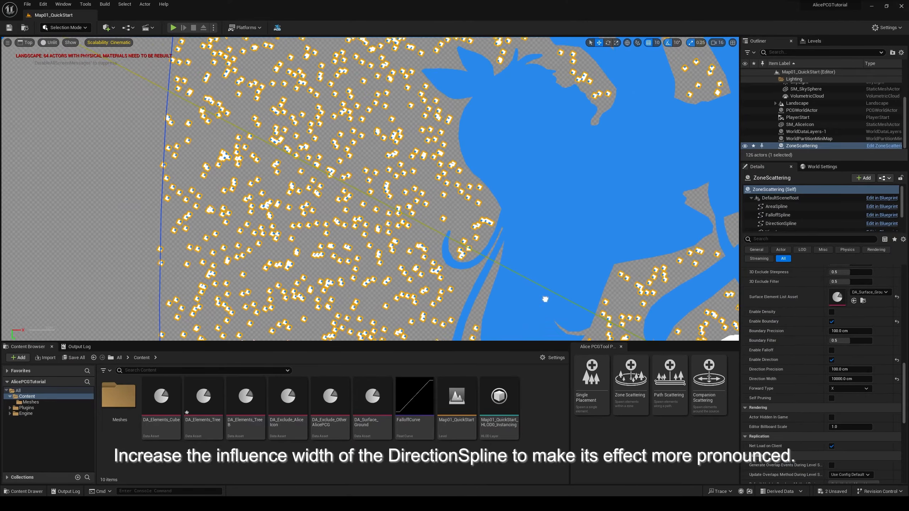
{"action": "right_click_drag", "start_coordinate": [293, 271], "coordinate": [289, 229]}
{"action": "scroll", "coordinate": [338, 186], "scroll_direction": "up", "scroll_amount": 5}
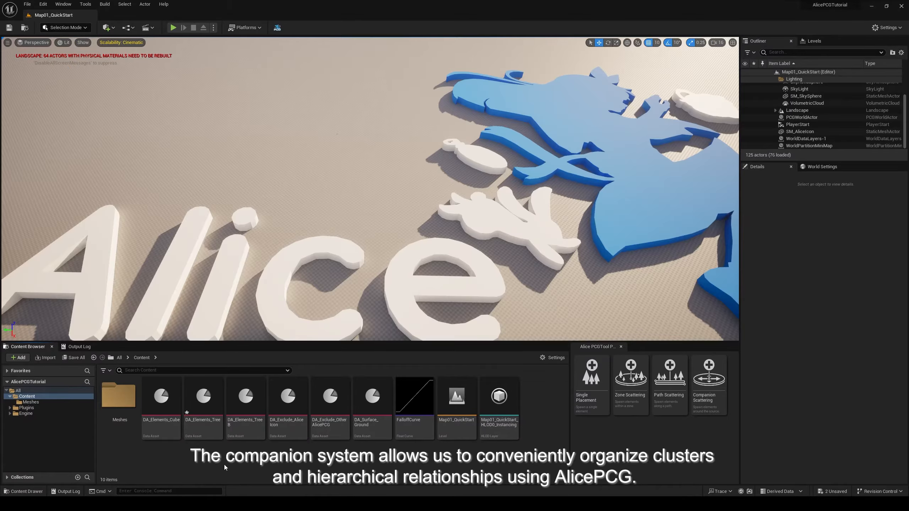
- Open the project's Meshes folder and locate the tree static meshes
{"action": "left_click", "coordinate": [30, 402]}
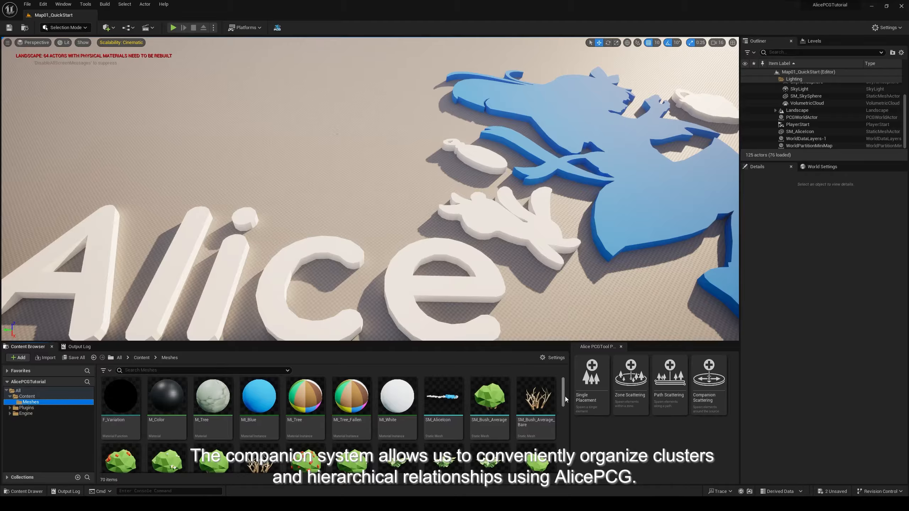
{"action": "left_click_drag", "start_coordinate": [564, 396], "coordinate": [566, 462]}
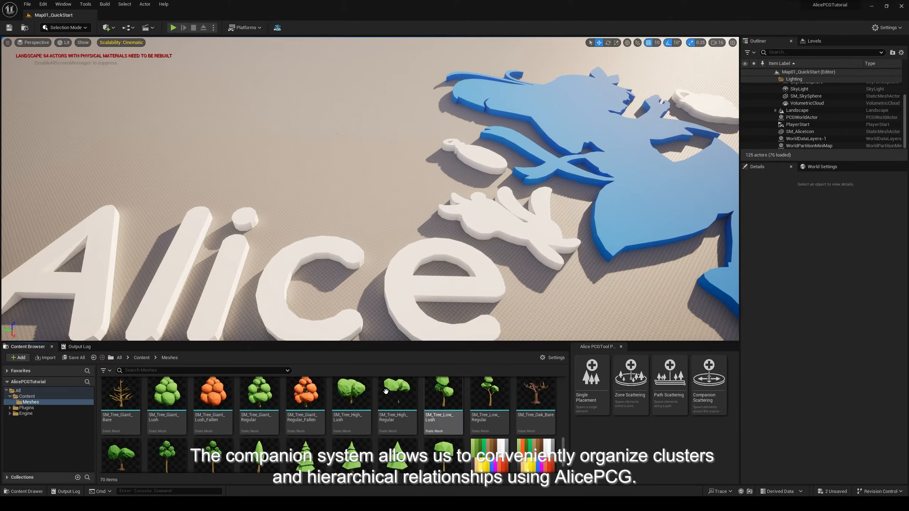